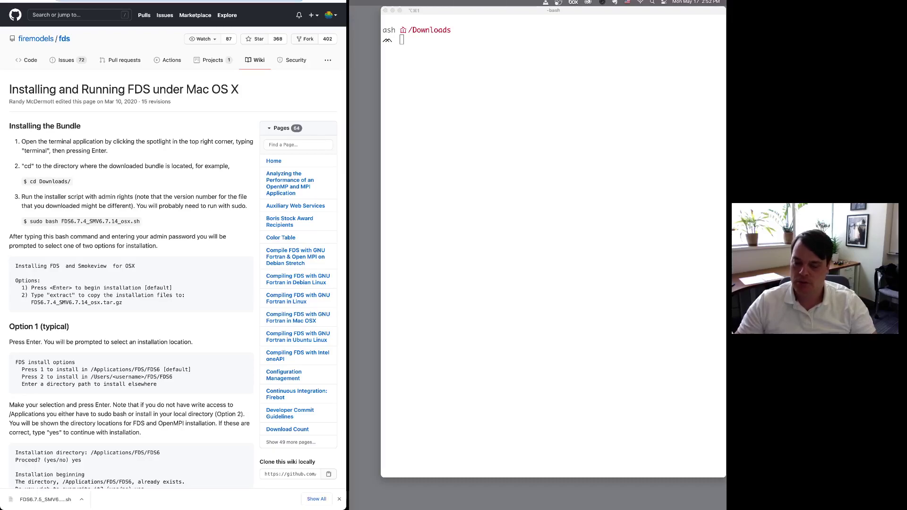
- Return to the Google results for fds installation, open the FDS-SMV Downloads page and download the FDS-SMV bundle for Mac OS X
{"action": "key", "text": "super+["}
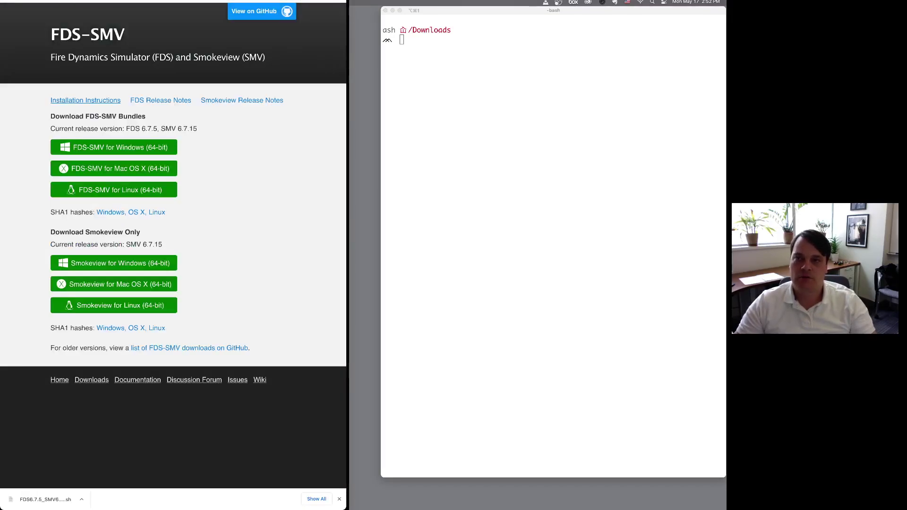
{"action": "key", "text": "super+["}
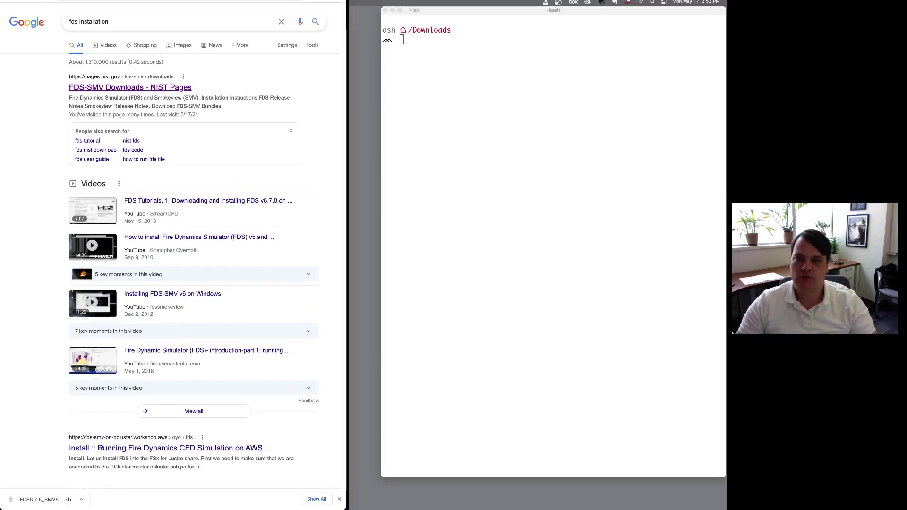
{"action": "left_click", "coordinate": [130, 87]}
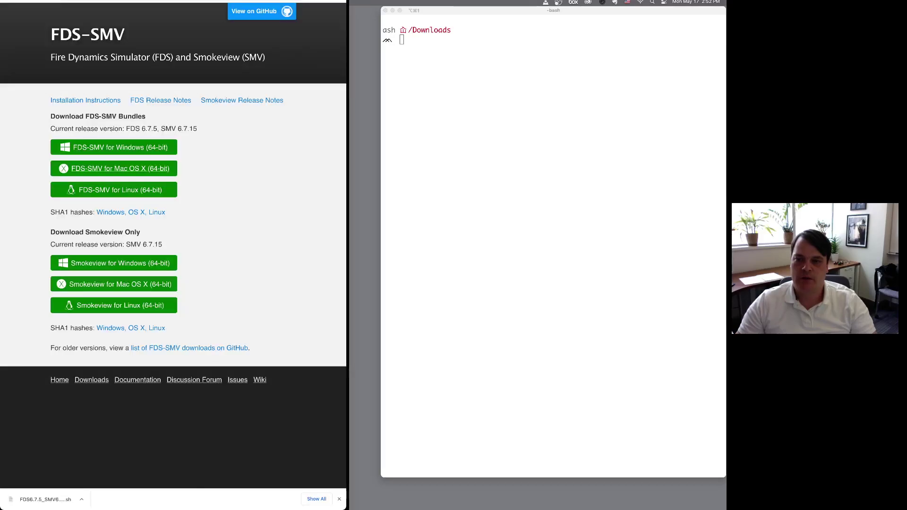
{"action": "left_click", "coordinate": [121, 168]}
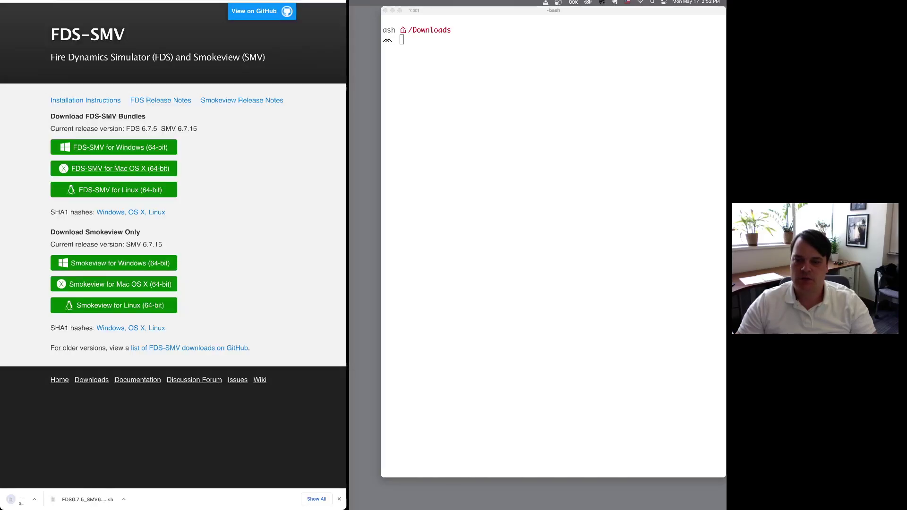
- Switch to the terminal and list the files in the Downloads folder
{"action": "left_click", "coordinate": [489, 403]}
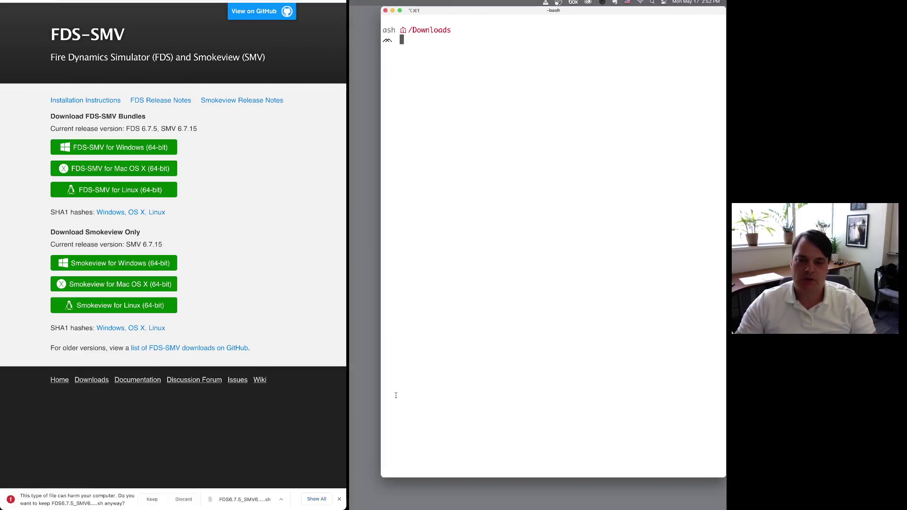
{"action": "left_click", "coordinate": [475, 507]}
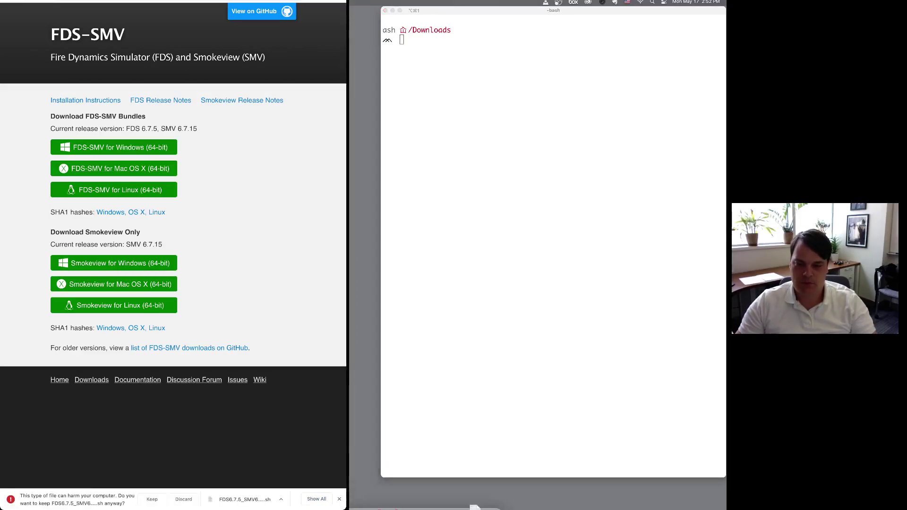
{"action": "left_click", "coordinate": [508, 328]}
{"action": "type", "text": "ls"}
{"action": "key", "text": "Return"}
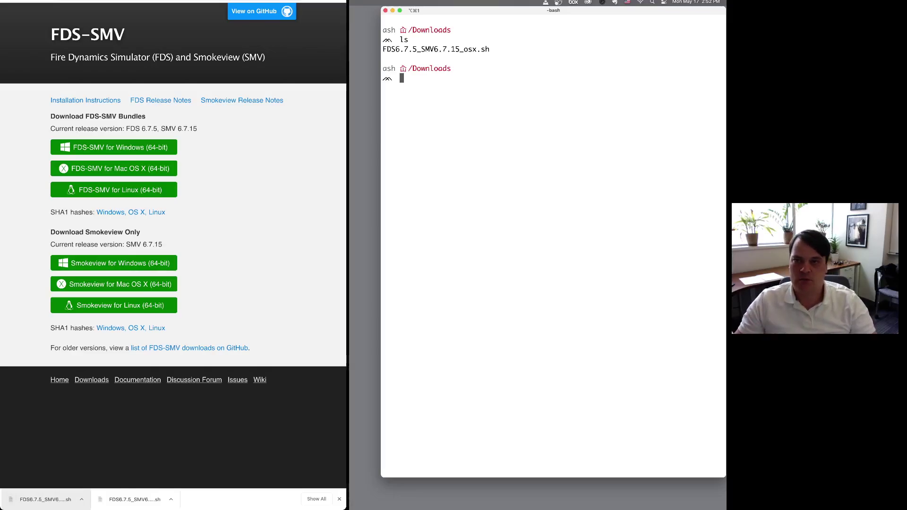
- View the XQuartz download page in a new browser tab and close the tab
{"action": "key", "text": "super+Tab"}
{"action": "key", "text": "super+t"}
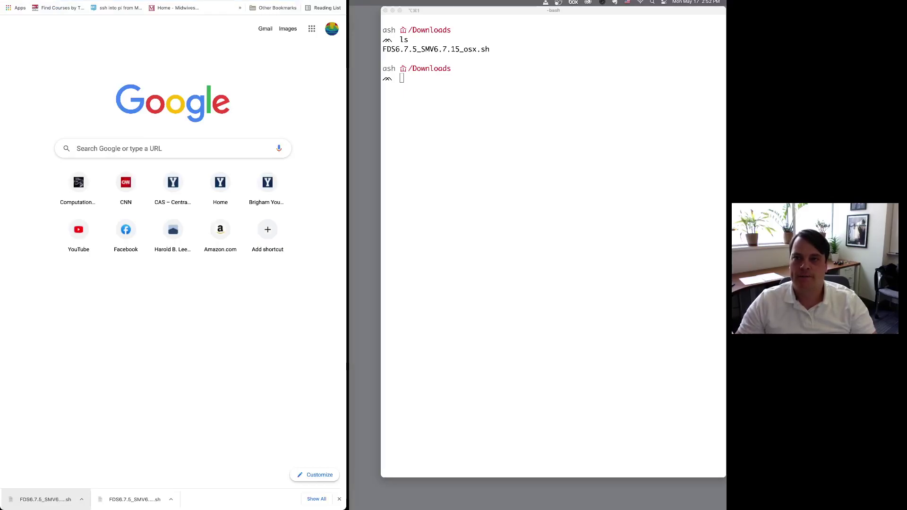
{"action": "key", "text": "Return"}
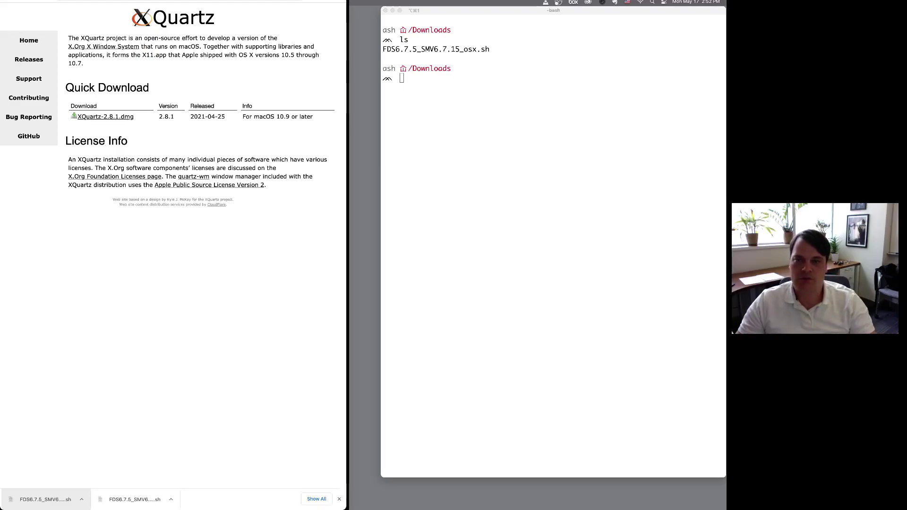
{"action": "key", "text": "super+w"}
- Run FDS6.7.5_SMV6.7.15_osx.sh through bash with sudo in the terminal, enter the admin password and begin the default installation
{"action": "left_click", "coordinate": [473, 78]}
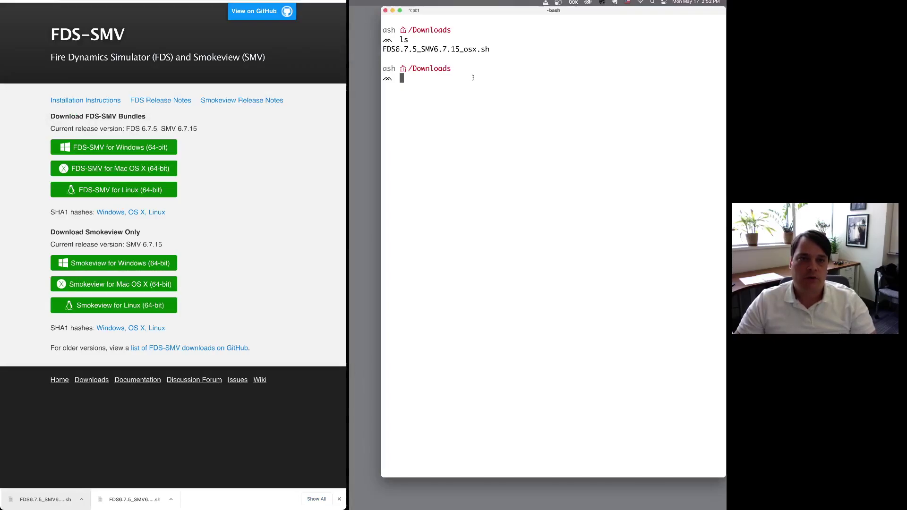
{"action": "type", "text": "sudo bash FDS"}
{"action": "key", "text": "Tab"}
{"action": "key", "text": "Return"}
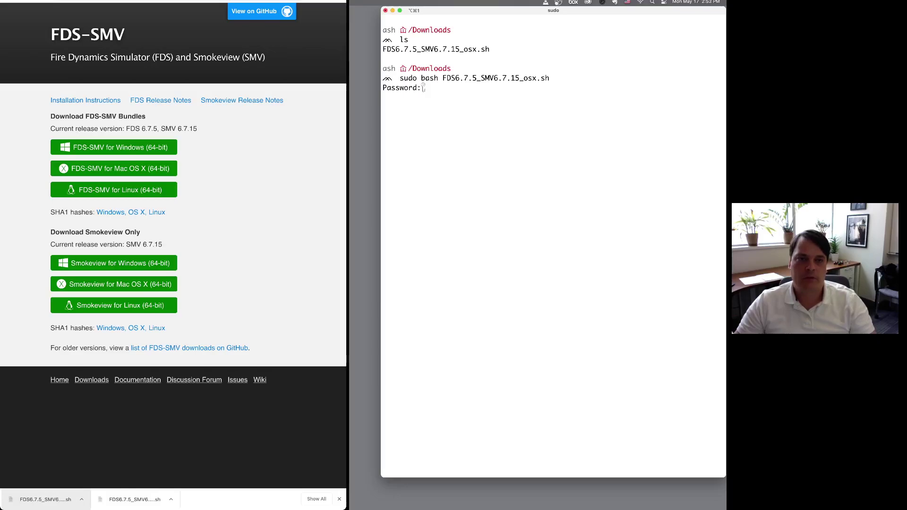
{"action": "key", "text": "Return"}
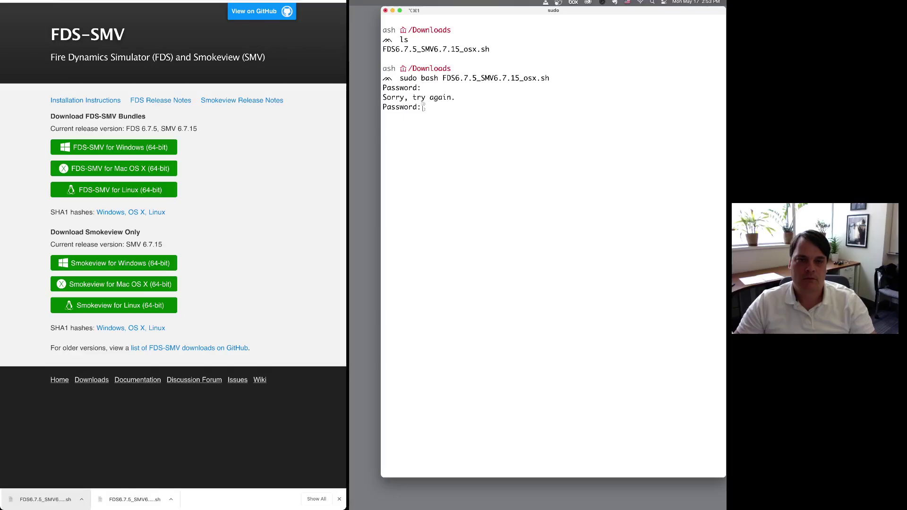
{"action": "key", "text": "Return"}
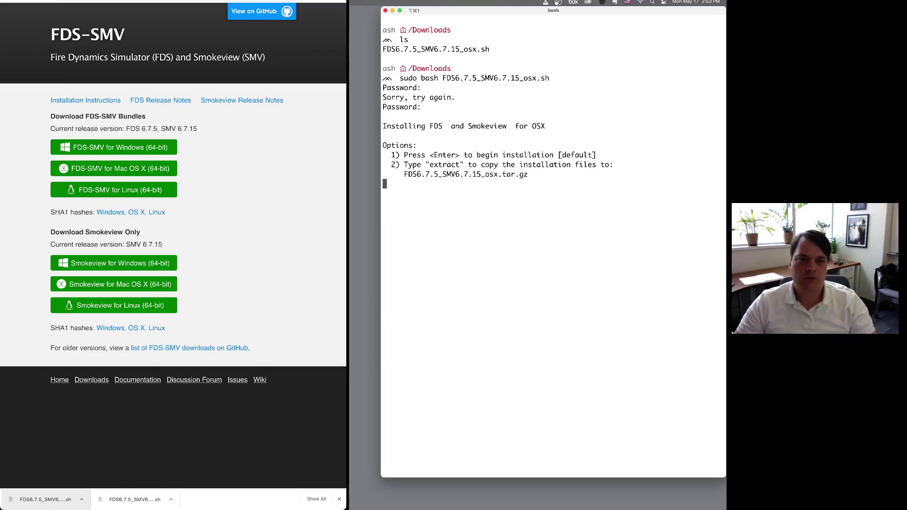
{"action": "key", "text": "Return"}
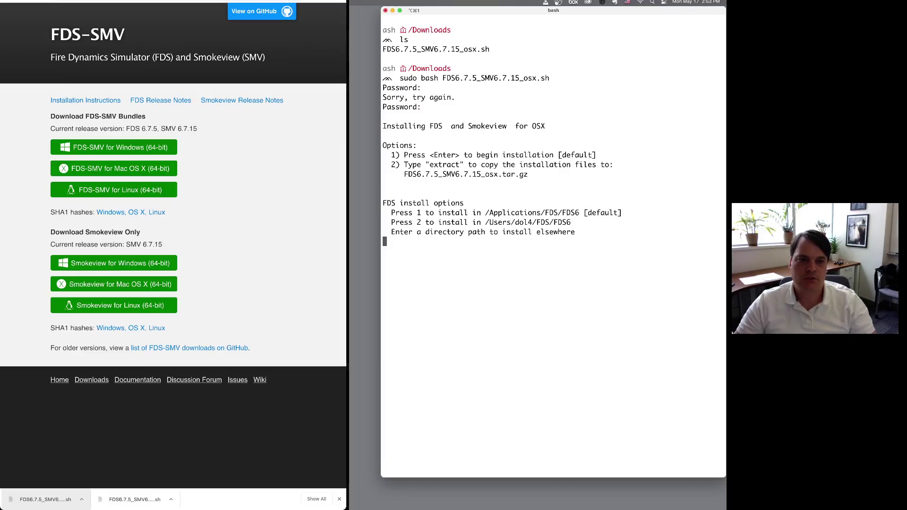
- Set the installation directory to Codes/FDS inside the home folder using its full path, and answer yes to proceed
{"action": "type", "text": "/"}
{"action": "type", "text": "Codes"}
{"action": "key", "text": "BackSpace"}
{"action": "key", "text": "BackSpace"}
{"action": "key", "text": "BackSpace"}
{"action": "key", "text": "BackSpace"}
{"action": "key", "text": "BackSpace"}
{"action": "type", "text": "Users/dol4"}
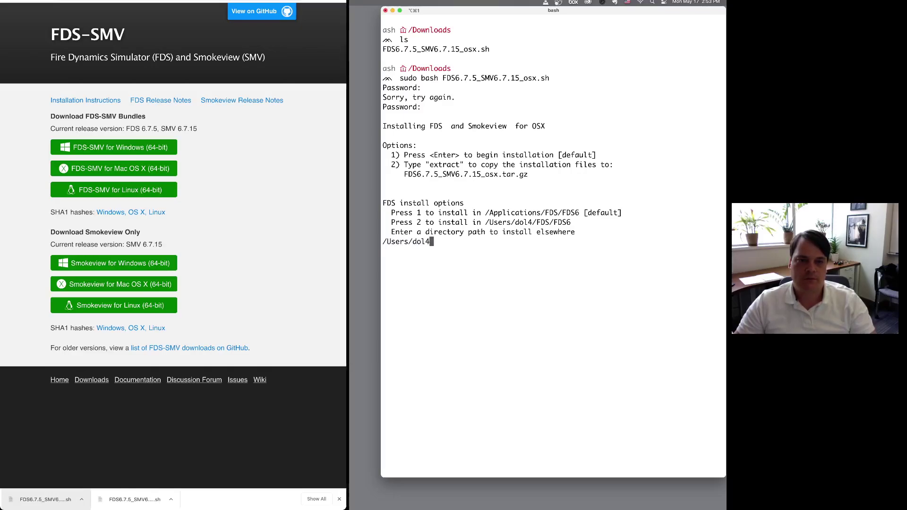
{"action": "type", "text": "/Codes/FDS"}
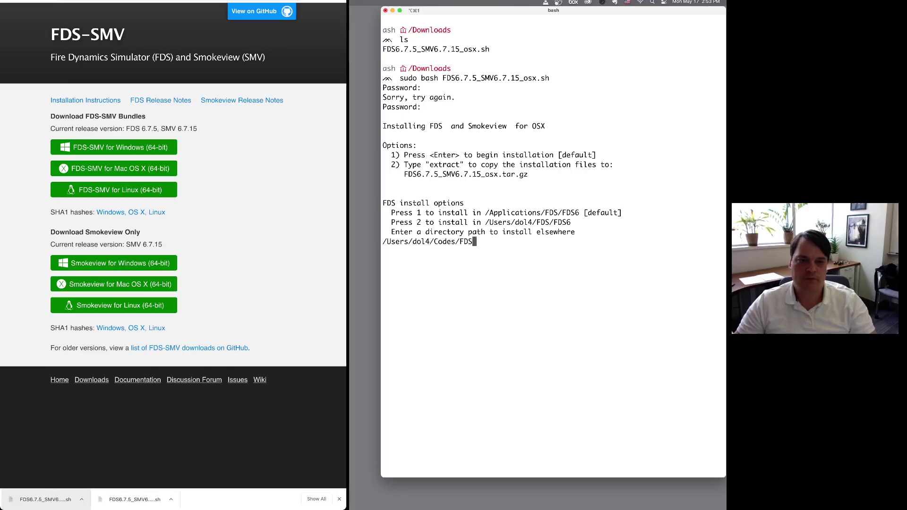
{"action": "key", "text": "Return"}
{"action": "type", "text": "yes"}
{"action": "key", "text": "Return"}
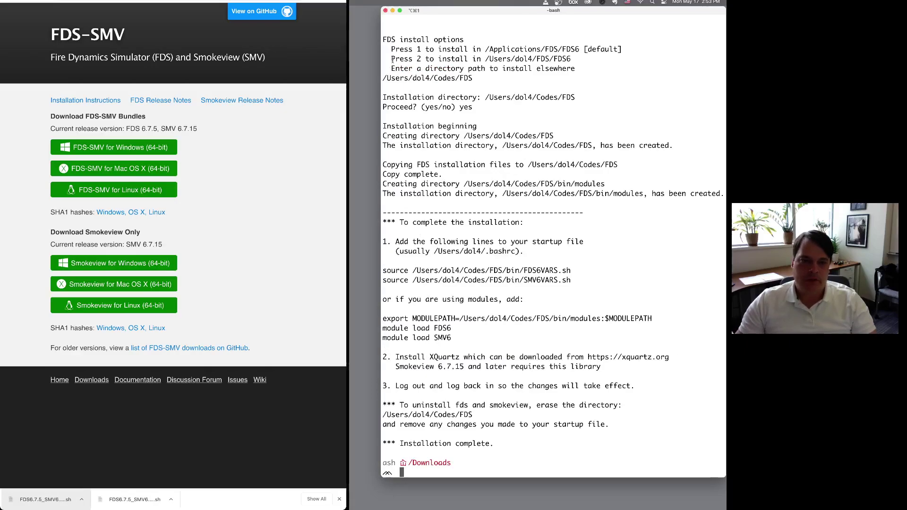
- Copy the installer's instructions for completing the installation, and list the contents of ~/Codes/FDS
{"action": "mouse_move", "coordinate": [382, 213]}
{"action": "left_mouse_down"}
{"action": "mouse_move", "coordinate": [520, 352]}
{"action": "mouse_move", "coordinate": [478, 407]}
{"action": "mouse_move", "coordinate": [506, 446]}
{"action": "mouse_move", "coordinate": [392, 316]}
{"action": "mouse_move", "coordinate": [380, 217]}
{"action": "left_mouse_up"}
{"action": "key", "text": "super+c"}
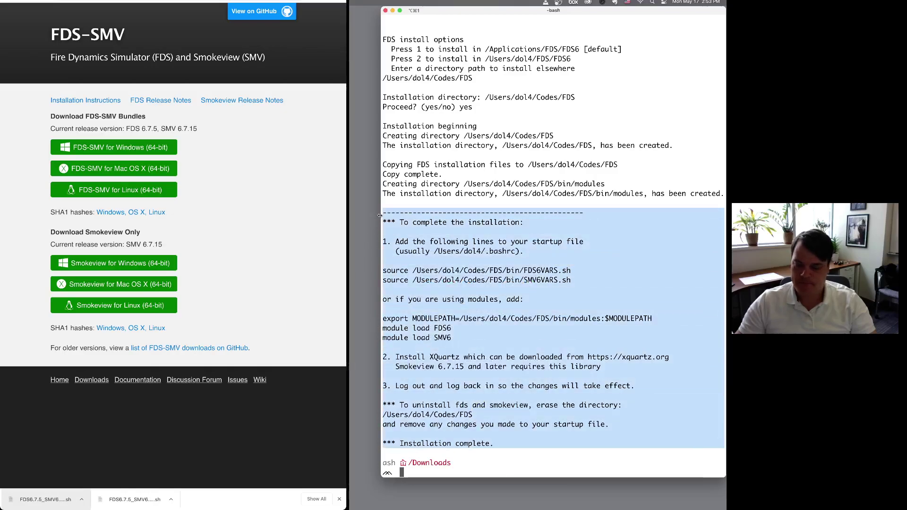
{"action": "left_click", "coordinate": [491, 212]}
{"action": "type", "text": "cd ~/Codes/FDS"}
{"action": "key", "text": "Return"}
{"action": "type", "text": "ls"}
{"action": "key", "text": "Return"}
- Go up to the Codes folder and recursively change the FDS folder's owner to the user's own account with sudo chown -R
{"action": "type", "text": "cd ../"}
{"action": "key", "text": "Return"}
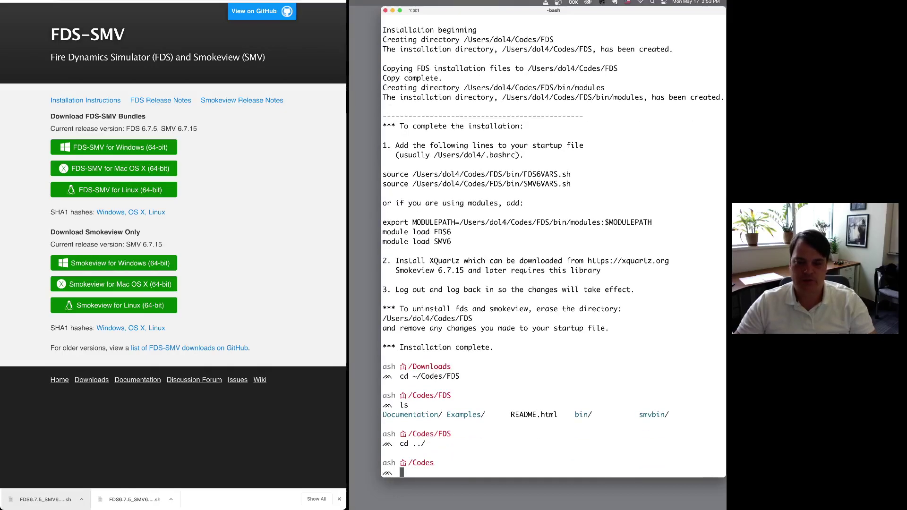
{"action": "type", "text": "sudo chown -F"}
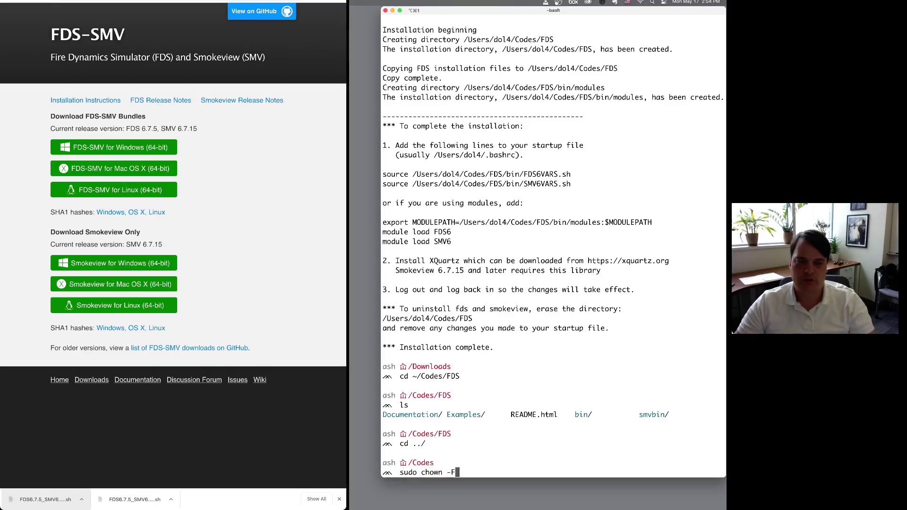
{"action": "key", "text": "BackSpace"}
{"action": "type", "text": "R dol4 FDS"}
{"action": "key", "text": "Return"}
- Move back into the FDS folder and list its contents
{"action": "type", "text": "cd FDS"}
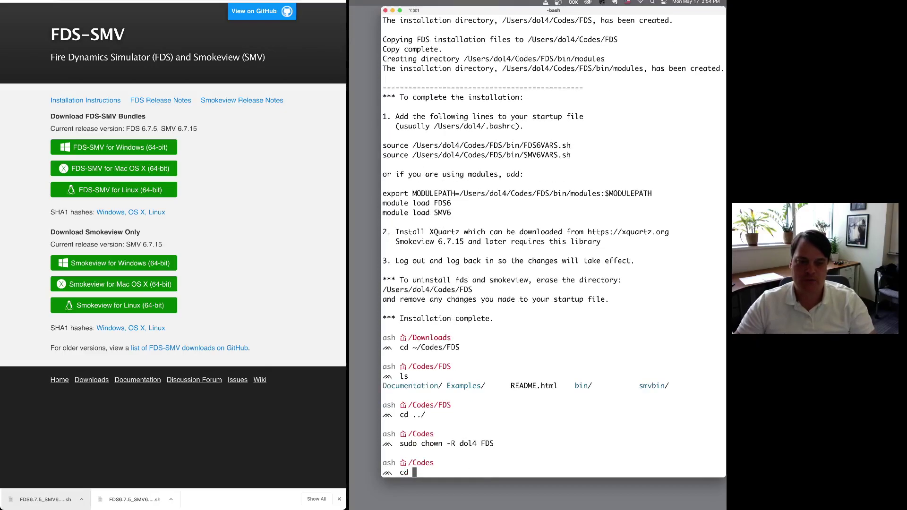
{"action": "key", "text": "Return"}
{"action": "type", "text": "ls"}
{"action": "key", "text": "Return"}
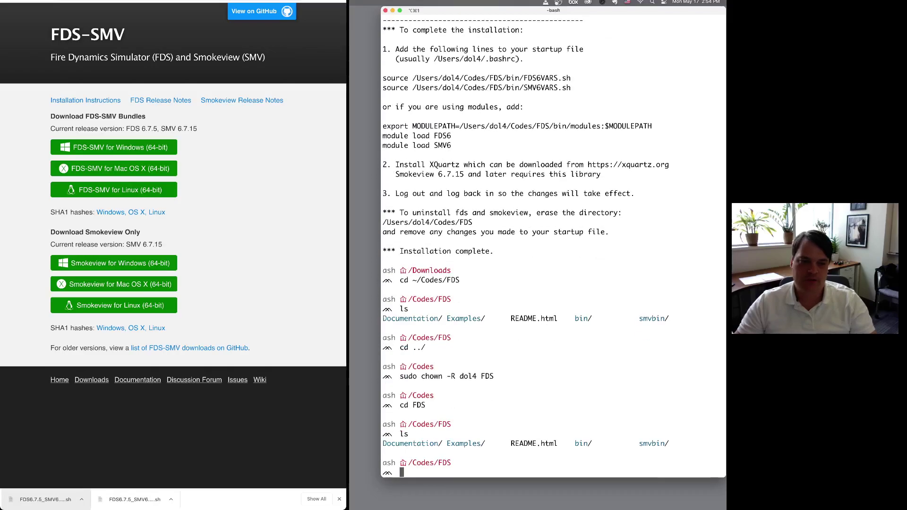
- Create a file named README_DOL in vim, paste the copied installation instructions into it, and save and quit
{"action": "type", "text": "vim REAd"}
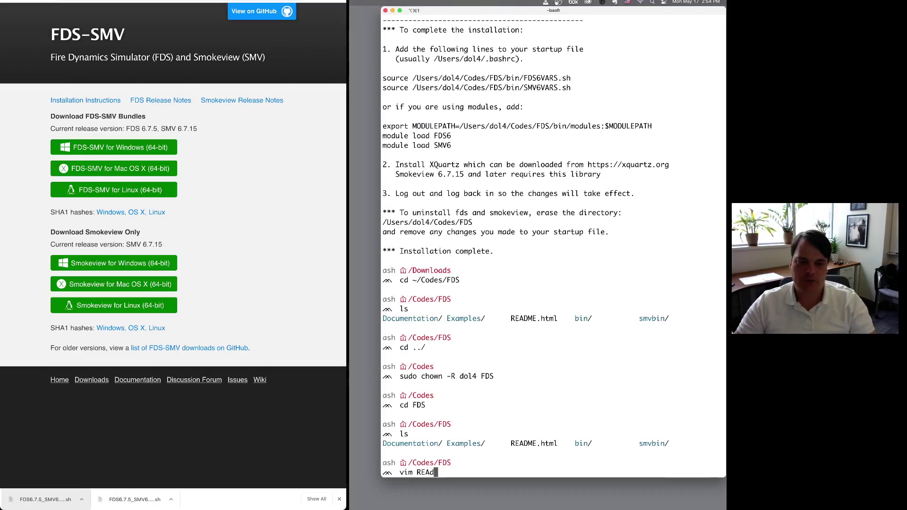
{"action": "key", "text": "BackSpace"}
{"action": "type", "text": "DME"}
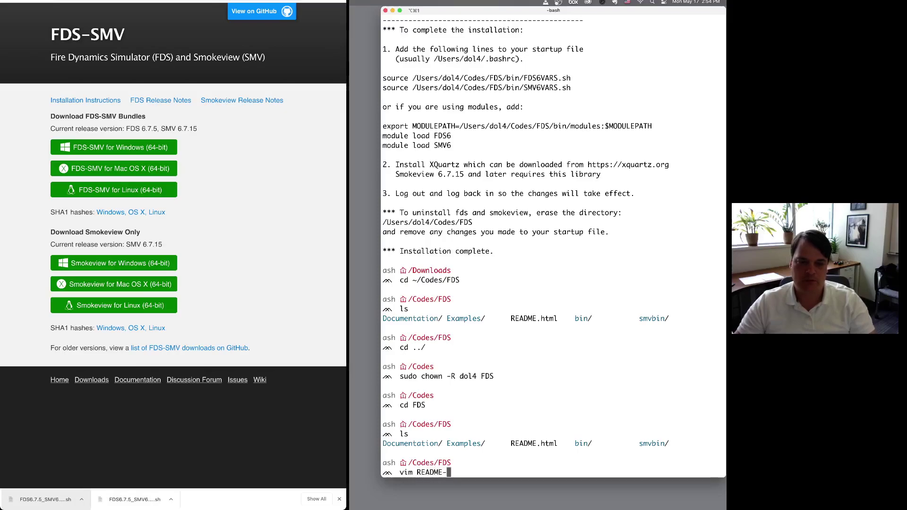
{"action": "type", "text": "_DOL"}
{"action": "key", "text": "Return"}
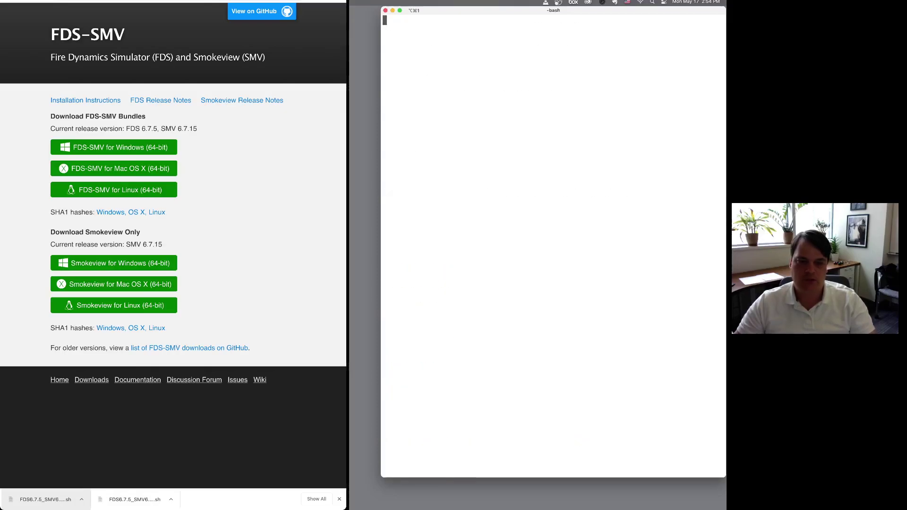
{"action": "key", "text": "i"}
{"action": "key", "text": "super+v"}
{"action": "key", "text": "Escape"}
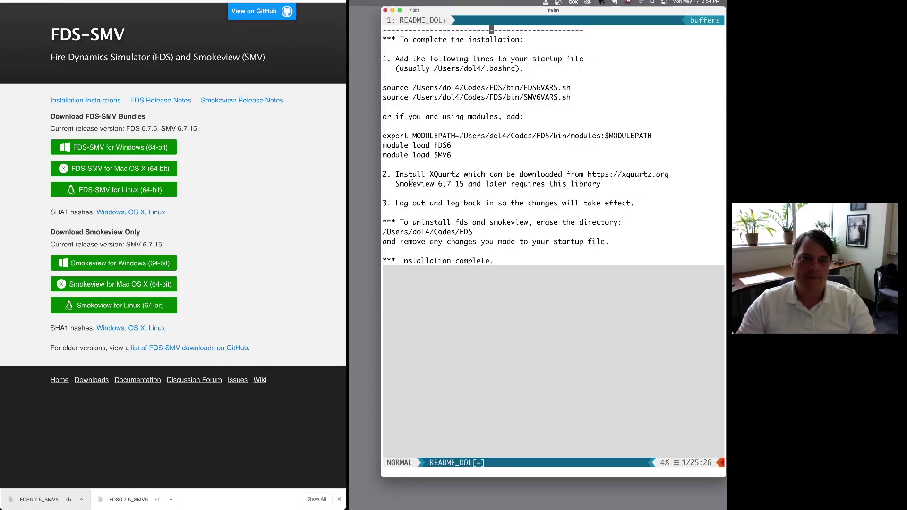
{"action": "left_click_drag", "start_coordinate": [384, 88], "coordinate": [581, 100]}
{"action": "key", "text": "Escape"}
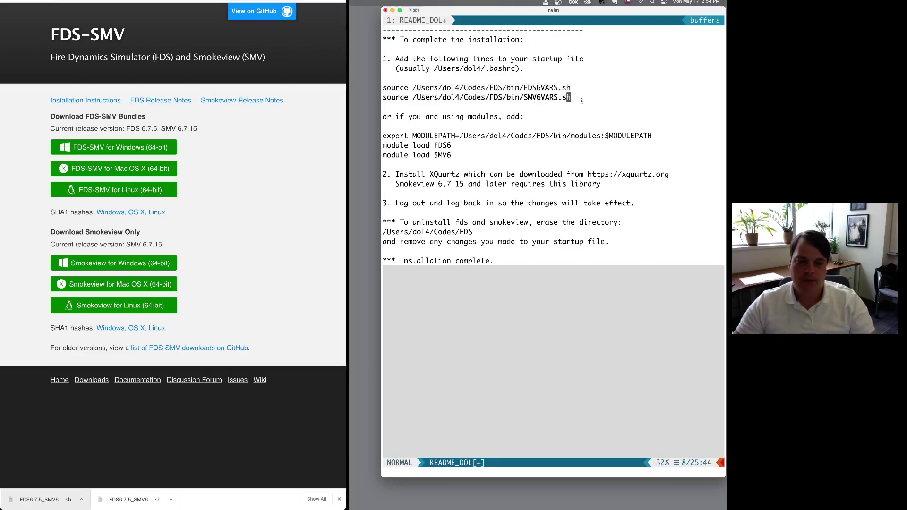
{"action": "type", "text": ":wqa"}
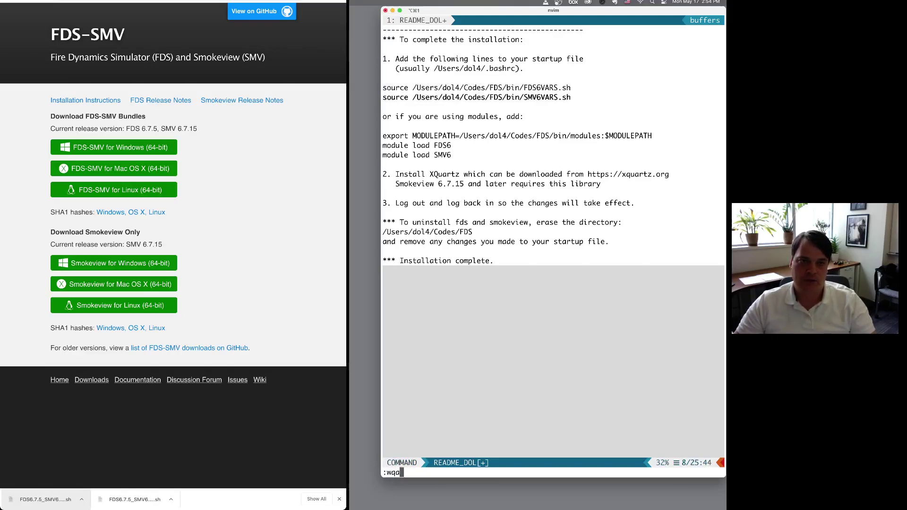
{"action": "key", "text": "Return"}
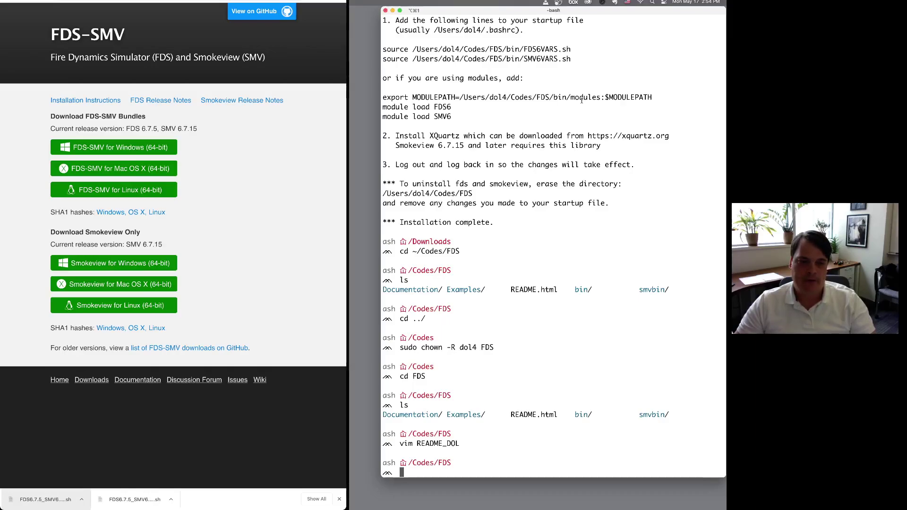
- Look up the path of the fds executable with the which command and compare it with the bin folder
{"action": "type", "text": "which fds"}
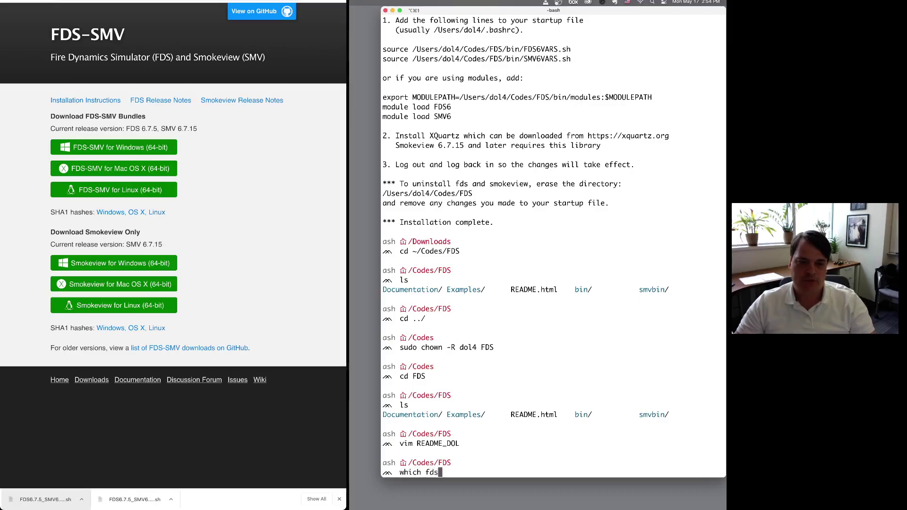
{"action": "key", "text": "Return"}
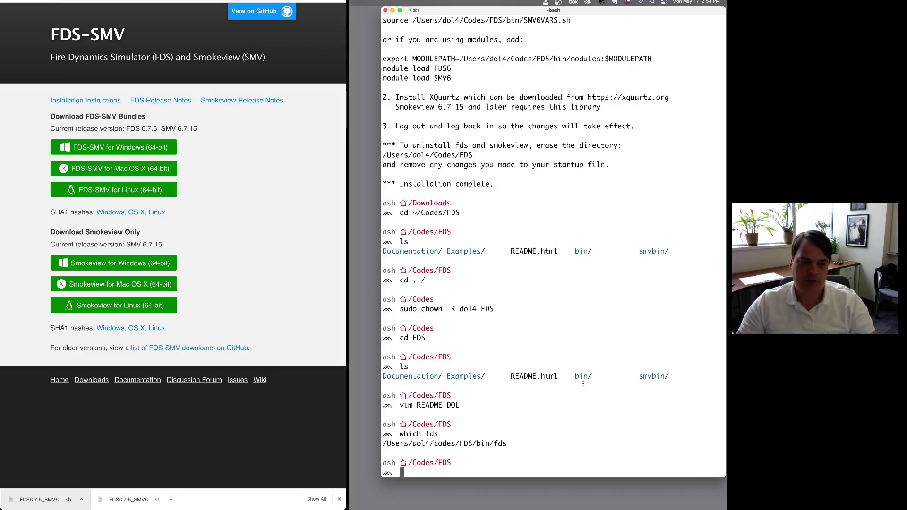
{"action": "left_click_drag", "start_coordinate": [576, 376], "coordinate": [592, 377]}
{"action": "left_click", "coordinate": [593, 377]}
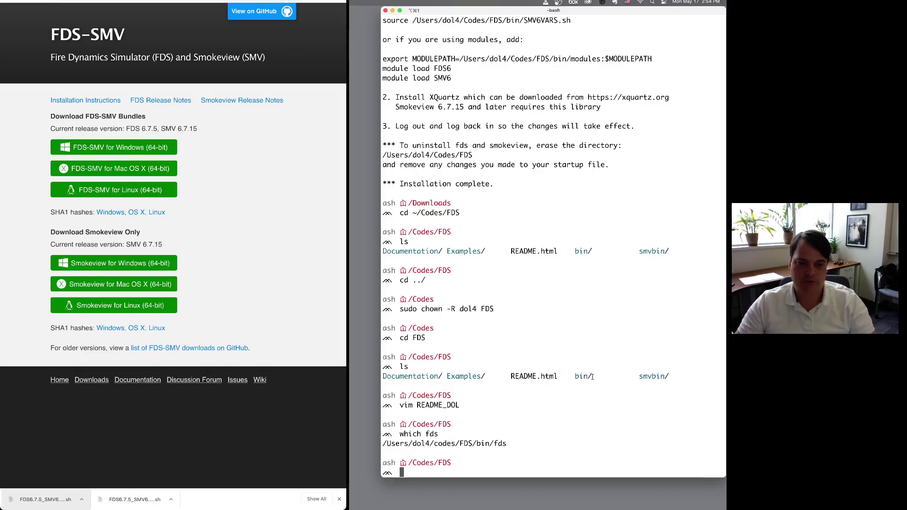
- Clear the terminal and change from the FDS folder to the home directory's Desktop folder
{"action": "key", "text": "super+k"}
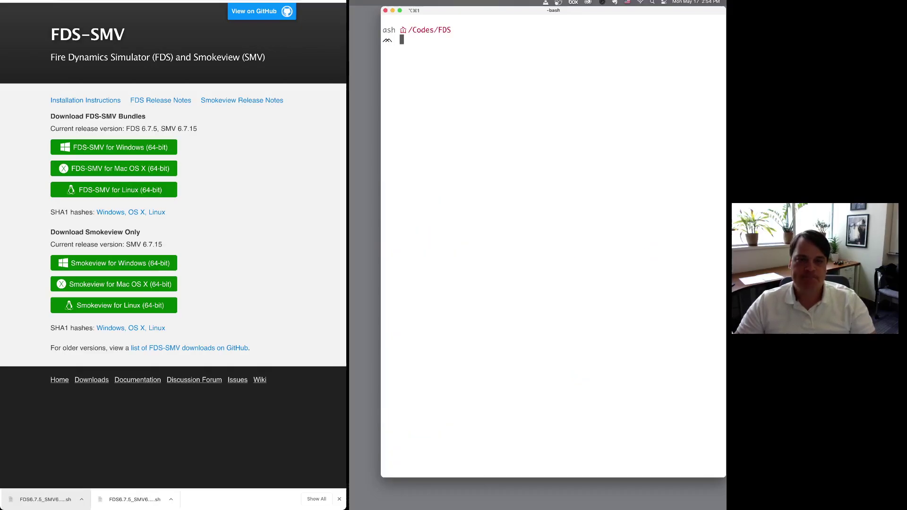
{"action": "type", "text": "cd"}
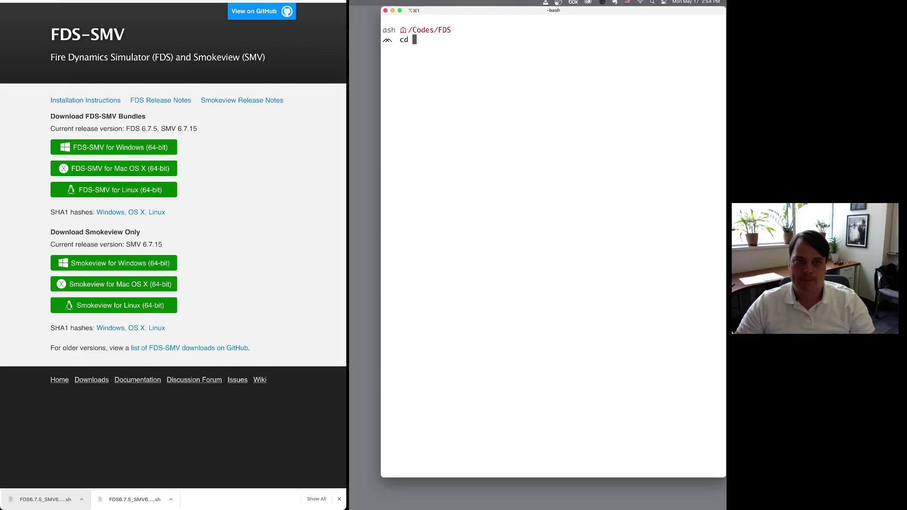
{"action": "key", "text": "Return"}
{"action": "type", "text": "cd Desktop/"}
{"action": "key", "text": "Return"}
{"action": "type", "text": "cd fir"}
{"action": "key", "text": "Tab"}
{"action": "key", "text": "BackSpace"}
{"action": "key", "text": "Tab"}
{"action": "key", "text": "BackSpace"}
{"action": "key", "text": "BackSpace"}
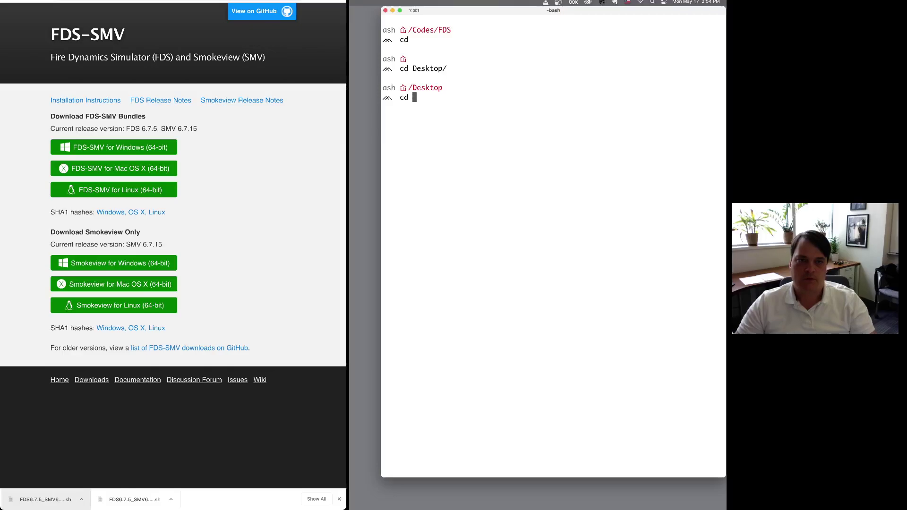
{"action": "type", "text": "fi"}
{"action": "key", "text": "BackSpace"}
{"action": "type", "text": "ir"}
{"action": "key", "text": "Tab"}
{"action": "key", "text": "BackSpace"}
{"action": "key", "text": "BackSpace"}
{"action": "key", "text": "BackSpace"}
{"action": "key", "text": "BackSpace"}
{"action": "key", "text": "BackSpace"}
{"action": "key", "text": "BackSpace"}
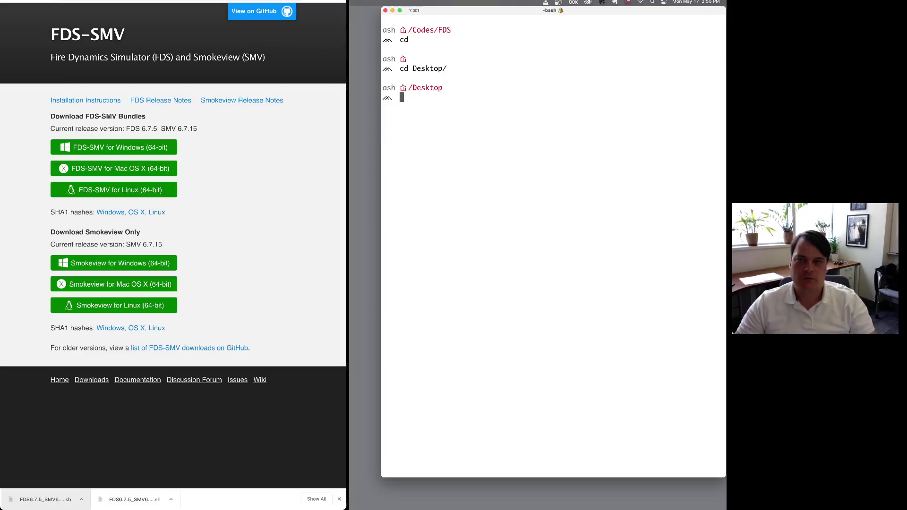
- Find the fds_fire_slope folder on the Desktop, move into it, and list its files on a cleared screen
{"action": "type", "text": "ls"}
{"action": "key", "text": "Return"}
{"action": "type", "text": "cd f"}
{"action": "key", "text": "Tab"}
{"action": "key", "text": "Return"}
{"action": "type", "text": "ls"}
{"action": "key", "text": "Return"}
{"action": "key", "text": "ctrl+l"}
{"action": "type", "text": "ls"}
{"action": "key", "text": "Return"}
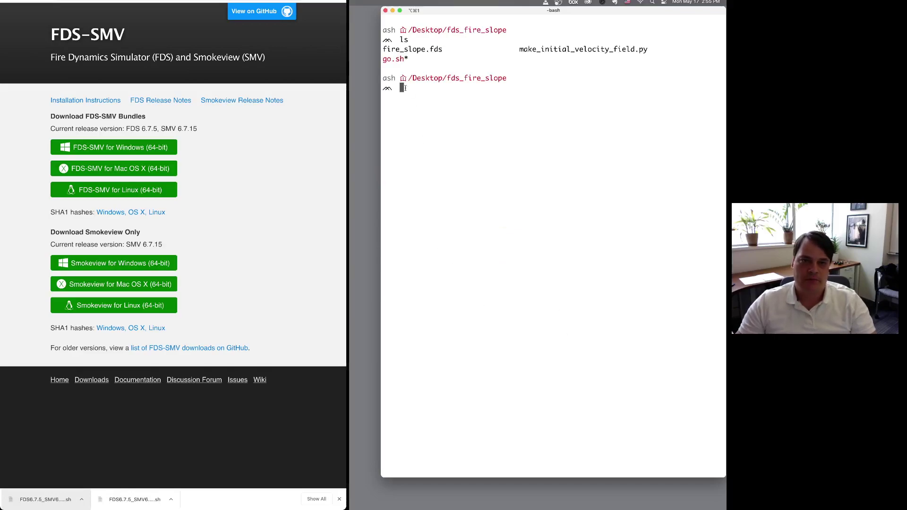
- Open the fire_slope.fds input file in vim at its first line
{"action": "left_click_drag", "start_coordinate": [383, 49], "coordinate": [444, 52]}
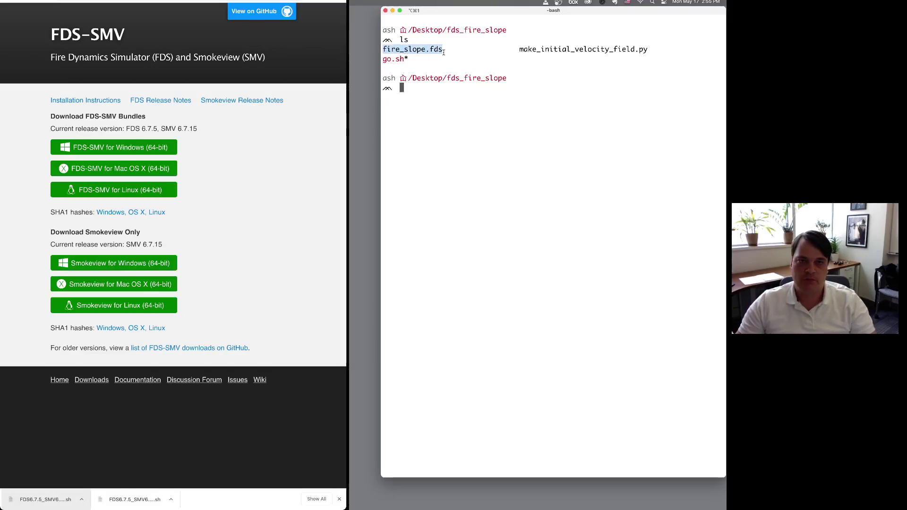
{"action": "left_click", "coordinate": [445, 51]}
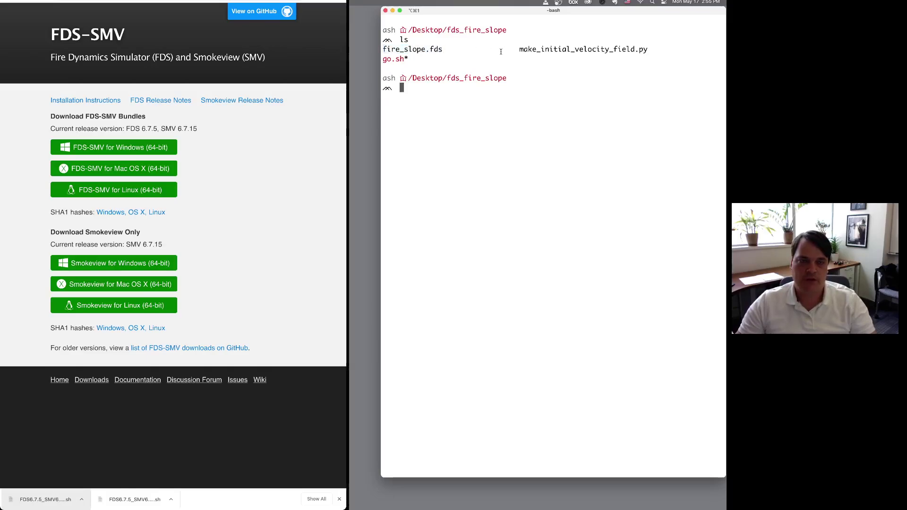
{"action": "type", "text": "vim fire_slope.fds"}
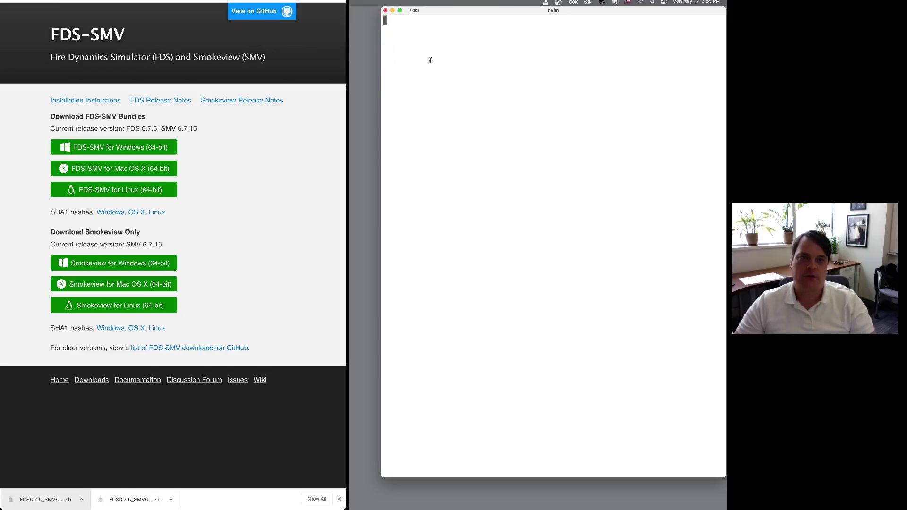
{"action": "key", "text": "Return"}
{"action": "key", "text": "g"}
{"action": "key", "text": "g"}
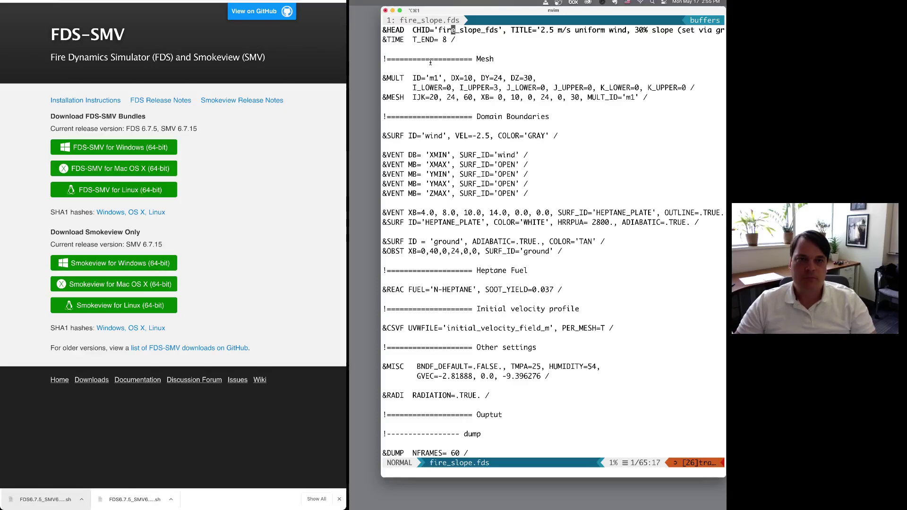
- Examine the &HEAD line of fire_slope.fds, reading the CHID case name and the TITLE description
{"action": "key", "text": "h"}
{"action": "key", "text": "h"}
{"action": "key", "text": "h"}
{"action": "key", "text": "h"}
{"action": "key", "text": "h"}
{"action": "key", "text": "h"}
{"action": "key", "text": "h"}
{"action": "key", "text": "h"}
{"action": "key", "text": "h"}
{"action": "key", "text": "h"}
{"action": "key", "text": "h"}
{"action": "key", "text": "h"}
{"action": "key", "text": "h"}
{"action": "key", "text": "h"}
{"action": "key", "text": "l"}
{"action": "key", "text": "l"}
{"action": "key", "text": "l"}
{"action": "key", "text": "l"}
{"action": "key", "text": "l"}
{"action": "key", "text": "l"}
{"action": "key", "text": "l"}
{"action": "key", "text": "l"}
{"action": "key", "text": "l"}
{"action": "key", "text": "l"}
{"action": "key", "text": "l"}
{"action": "key", "text": "l"}
{"action": "key", "text": "l"}
{"action": "key", "text": "l"}
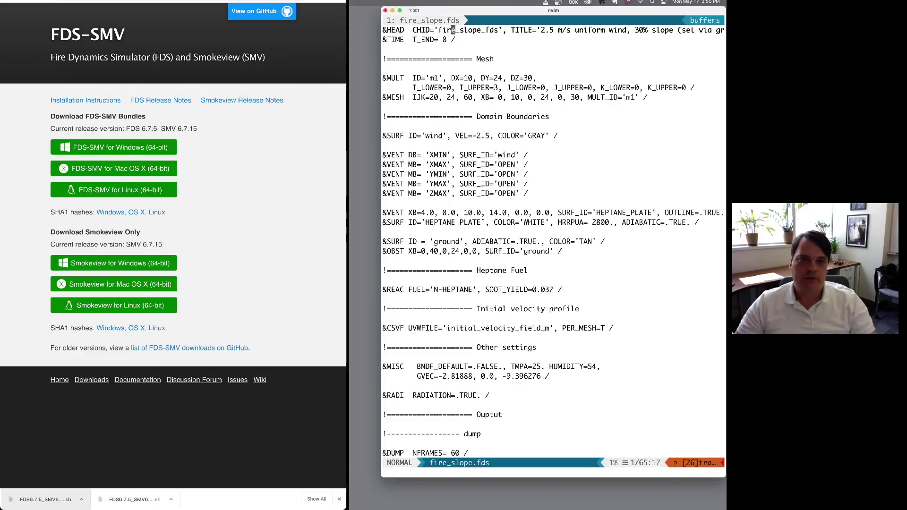
{"action": "key", "text": "l"}
{"action": "key", "text": "l"}
{"action": "key", "text": "l"}
{"action": "key", "text": "l"}
{"action": "key", "text": "l"}
{"action": "key", "text": "l"}
{"action": "key", "text": "l"}
{"action": "key", "text": "l"}
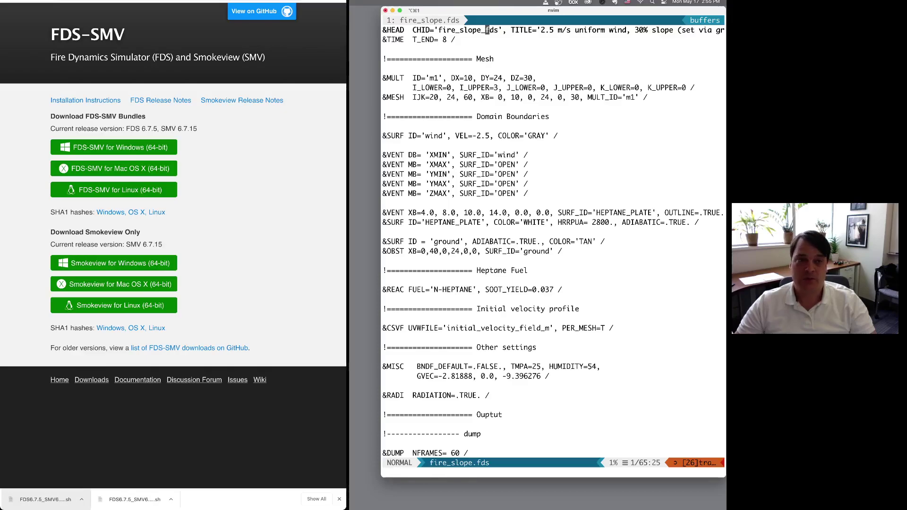
{"action": "key", "text": "h"}
{"action": "key", "text": "h"}
{"action": "key", "text": "h"}
{"action": "key", "text": "h"}
{"action": "key", "text": "h"}
{"action": "key", "text": "h"}
{"action": "key", "text": "h"}
{"action": "key", "text": "h"}
{"action": "key", "text": "h"}
{"action": "key", "text": "h"}
{"action": "key", "text": "h"}
{"action": "key", "text": "l"}
{"action": "key", "text": "l"}
{"action": "key", "text": "l"}
{"action": "key", "text": "l"}
{"action": "key", "text": "l"}
{"action": "key", "text": "l"}
{"action": "key", "text": "l"}
{"action": "key", "text": "l"}
{"action": "key", "text": "l"}
{"action": "key", "text": "l"}
{"action": "key", "text": "w"}
{"action": "key", "text": "w"}
{"action": "key", "text": "w"}
{"action": "key", "text": "w"}
{"action": "key", "text": "w"}
{"action": "key", "text": "w"}
{"action": "key", "text": "w"}
{"action": "key", "text": "w"}
{"action": "key", "text": "w"}
{"action": "key", "text": "w"}
{"action": "key", "text": "w"}
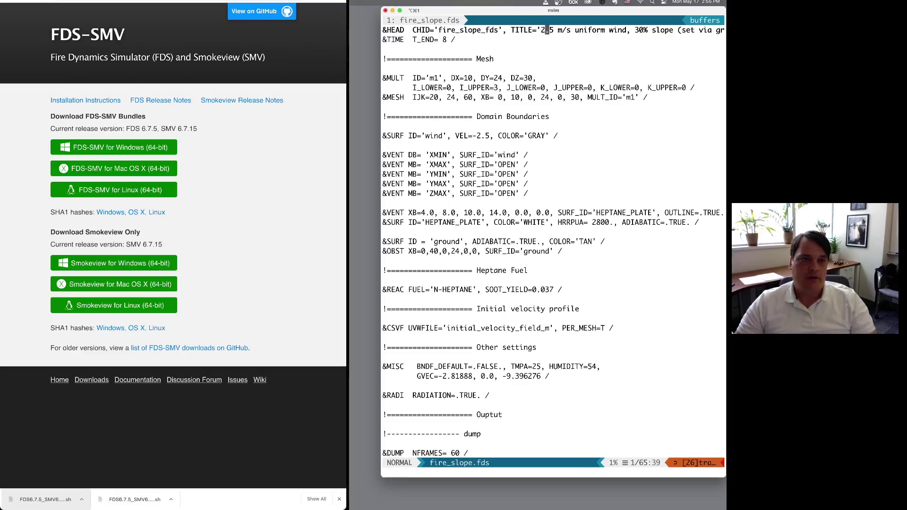
{"action": "key", "text": "w"}
{"action": "key", "text": "l"}
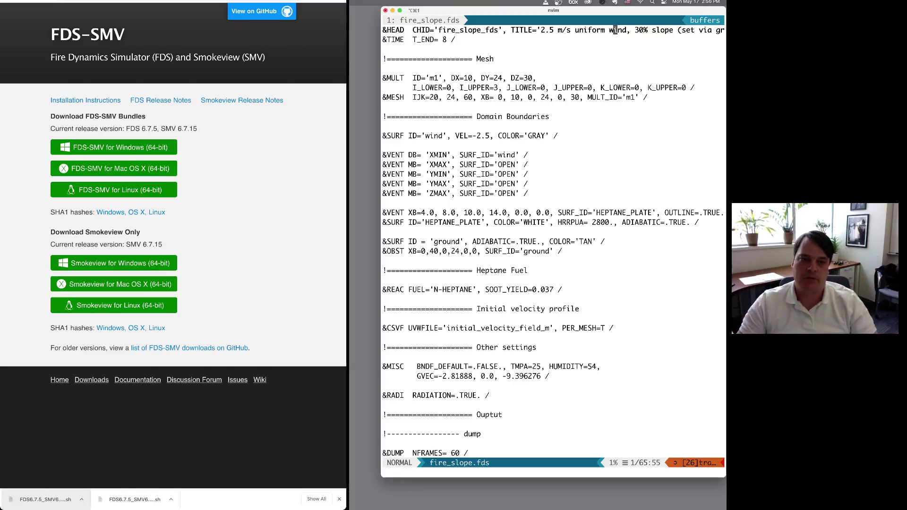
- Examine the GVEC gravity vector components in the &MISC entry under Other settings
{"action": "key", "text": "j"}
{"action": "key", "text": "j"}
{"action": "key", "text": "j"}
{"action": "key", "text": "j"}
{"action": "key", "text": "j"}
{"action": "key", "text": "j"}
{"action": "key", "text": "j"}
{"action": "key", "text": "j"}
{"action": "key", "text": "j"}
{"action": "key", "text": "j"}
{"action": "key", "text": "j"}
{"action": "key", "text": "j"}
{"action": "key", "text": "j"}
{"action": "key", "text": "j"}
{"action": "key", "text": "j"}
{"action": "key", "text": "j"}
{"action": "key", "text": "j"}
{"action": "key", "text": "j"}
{"action": "key", "text": "j"}
{"action": "key", "text": "j"}
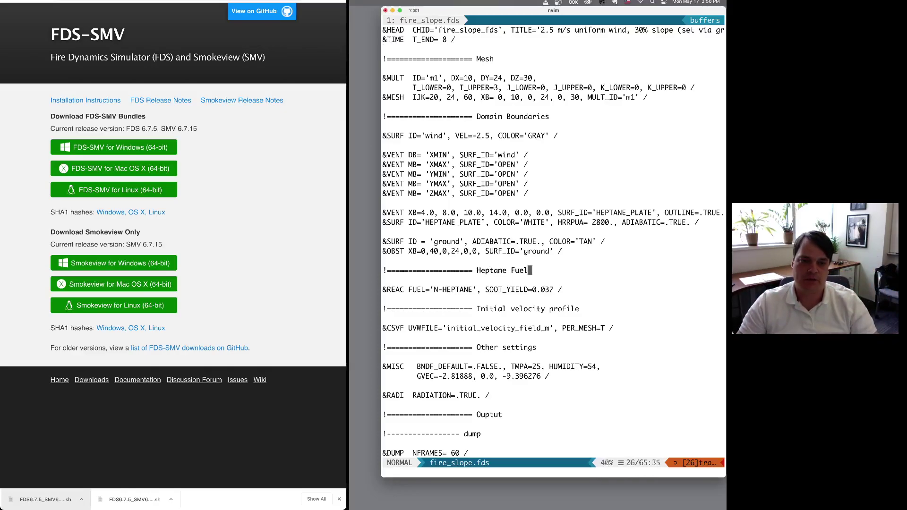
{"action": "key", "text": "k"}
{"action": "key", "text": "h"}
{"action": "key", "text": "h"}
{"action": "key", "text": "h"}
{"action": "key", "text": "h"}
{"action": "key", "text": "h"}
{"action": "key", "text": "h"}
{"action": "key", "text": "h"}
{"action": "key", "text": "h"}
{"action": "key", "text": "h"}
{"action": "key", "text": "h"}
{"action": "key", "text": "h"}
{"action": "key", "text": "h"}
{"action": "key", "text": "h"}
{"action": "key", "text": "h"}
{"action": "key", "text": "h"}
{"action": "key", "text": "h"}
{"action": "key", "text": "h"}
{"action": "key", "text": "h"}
{"action": "key", "text": "h"}
{"action": "key", "text": "h"}
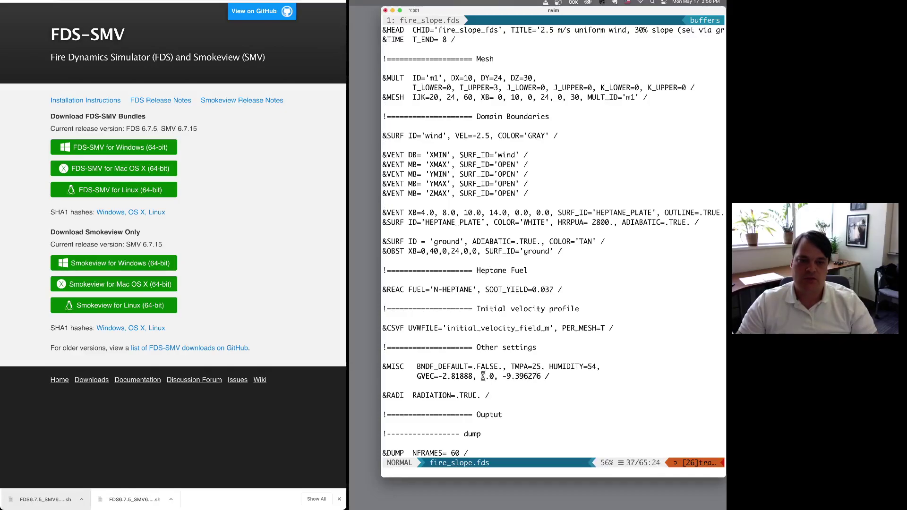
{"action": "key", "text": "l"}
{"action": "key", "text": "l"}
{"action": "key", "text": "l"}
{"action": "key", "text": "l"}
{"action": "key", "text": "l"}
{"action": "key", "text": "l"}
{"action": "key", "text": "l"}
{"action": "key", "text": "l"}
{"action": "key", "text": "l"}
{"action": "key", "text": "l"}
{"action": "key", "text": "l"}
{"action": "key", "text": "l"}
{"action": "key", "text": "l"}
{"action": "key", "text": "l"}
{"action": "key", "text": "l"}
{"action": "key", "text": "l"}
{"action": "key", "text": "l"}
{"action": "key", "text": "l"}
{"action": "key", "text": "l"}
{"action": "key", "text": "l"}
{"action": "key", "text": "l"}
{"action": "key", "text": "l"}
{"action": "key", "text": "h"}
{"action": "key", "text": "h"}
{"action": "key", "text": "h"}
{"action": "key", "text": "h"}
{"action": "key", "text": "h"}
{"action": "key", "text": "h"}
{"action": "key", "text": "h"}
{"action": "key", "text": "h"}
{"action": "key", "text": "h"}
{"action": "key", "text": "h"}
{"action": "key", "text": "h"}
{"action": "key", "text": "h"}
{"action": "key", "text": "h"}
{"action": "key", "text": "h"}
{"action": "key", "text": "h"}
{"action": "key", "text": "h"}
{"action": "key", "text": "h"}
{"action": "key", "text": "w"}
{"action": "key", "text": "w"}
{"action": "key", "text": "w"}
{"action": "key", "text": "w"}
{"action": "key", "text": "w"}
{"action": "key", "text": "w"}
{"action": "key", "text": "w"}
{"action": "key", "text": "w"}
{"action": "key", "text": "w"}
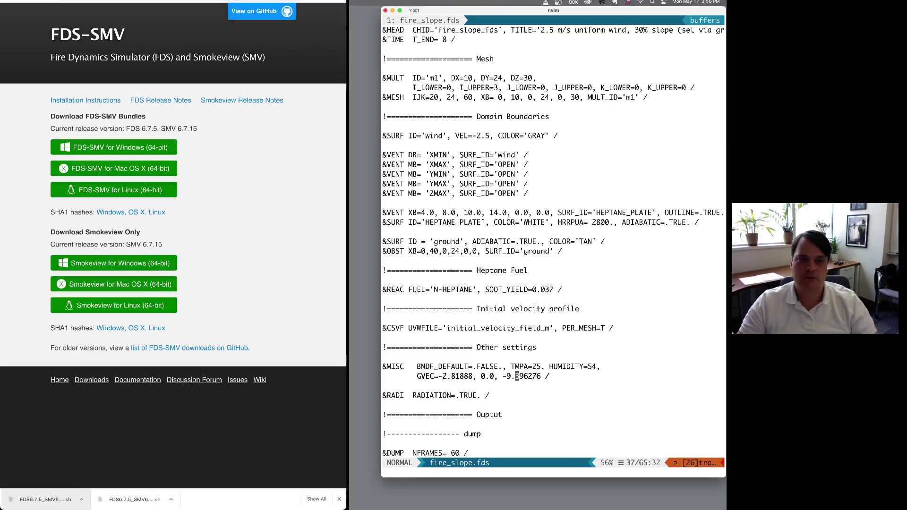
- Return to the Mesh section and examine the &MULT entry's offsets and its lower and upper index bounds
{"action": "key", "text": "g"}
{"action": "key", "text": "g"}
{"action": "key", "text": "j"}
{"action": "key", "text": "j"}
{"action": "key", "text": "j"}
{"action": "key", "text": "j"}
{"action": "key", "text": "j"}
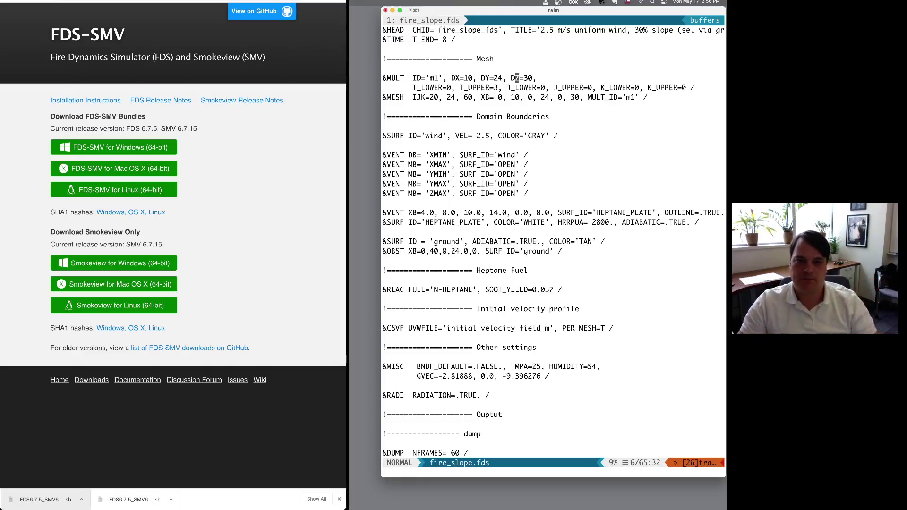
{"action": "key", "text": "j"}
{"action": "key", "text": "j"}
{"action": "key", "text": "h"}
{"action": "key", "text": "h"}
{"action": "key", "text": "h"}
{"action": "key", "text": "h"}
{"action": "key", "text": "h"}
{"action": "key", "text": "h"}
{"action": "key", "text": "h"}
{"action": "key", "text": "h"}
{"action": "key", "text": "h"}
{"action": "key", "text": "h"}
{"action": "key", "text": "h"}
{"action": "key", "text": "h"}
{"action": "key", "text": "h"}
{"action": "key", "text": "h"}
{"action": "key", "text": "h"}
{"action": "key", "text": "h"}
{"action": "key", "text": "h"}
{"action": "key", "text": "h"}
{"action": "key", "text": "h"}
{"action": "key", "text": "h"}
{"action": "key", "text": "k"}
{"action": "key", "text": "l"}
{"action": "key", "text": "l"}
{"action": "key", "text": "l"}
{"action": "key", "text": "l"}
{"action": "key", "text": "l"}
{"action": "key", "text": "l"}
{"action": "key", "text": "l"}
{"action": "key", "text": "l"}
{"action": "key", "text": "l"}
{"action": "key", "text": "l"}
{"action": "key", "text": "l"}
{"action": "key", "text": "l"}
{"action": "key", "text": "l"}
{"action": "key", "text": "l"}
{"action": "key", "text": "l"}
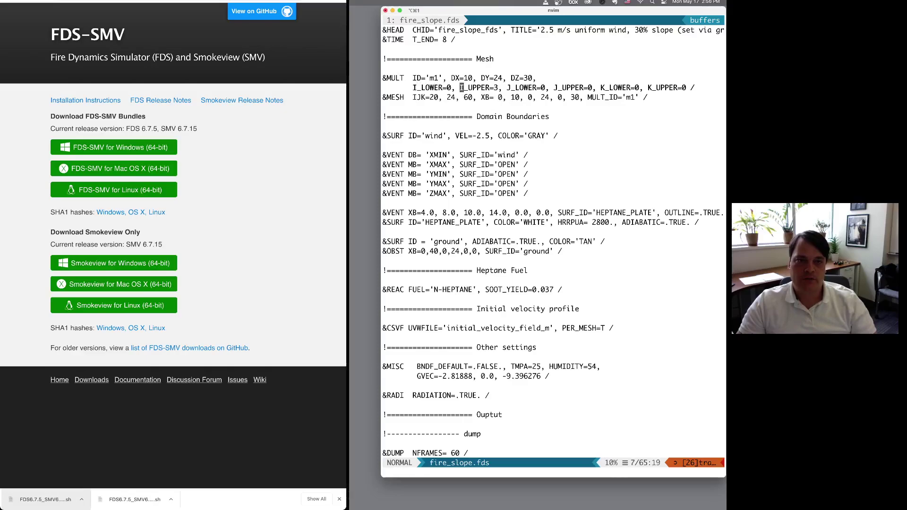
{"action": "key", "text": "l"}
{"action": "key", "text": "l"}
{"action": "key", "text": "l"}
{"action": "key", "text": "l"}
{"action": "key", "text": "l"}
{"action": "key", "text": "l"}
{"action": "key", "text": "l"}
{"action": "key", "text": "l"}
{"action": "key", "text": "l"}
{"action": "key", "text": "l"}
{"action": "key", "text": "l"}
{"action": "key", "text": "l"}
{"action": "key", "text": "l"}
{"action": "key", "text": "l"}
{"action": "key", "text": "l"}
{"action": "key", "text": "l"}
{"action": "key", "text": "l"}
{"action": "key", "text": "l"}
{"action": "key", "text": "l"}
{"action": "key", "text": "l"}
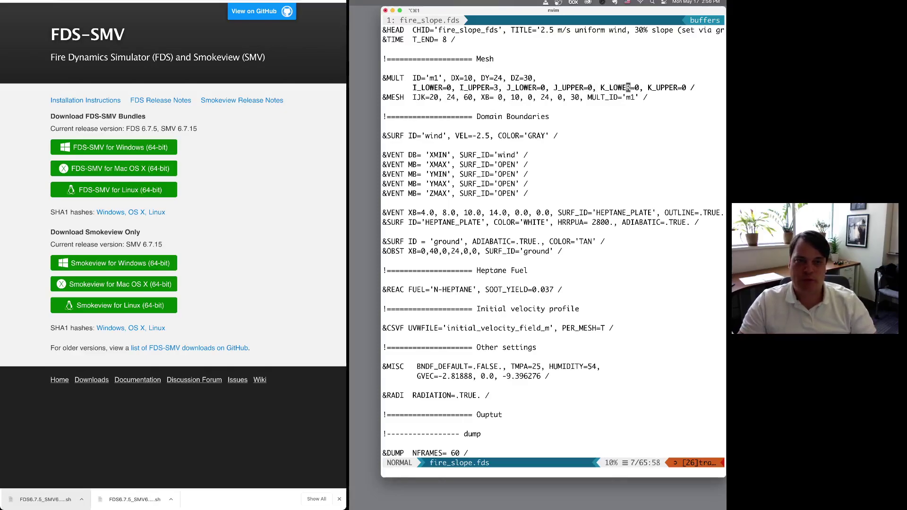
{"action": "key", "text": "h"}
{"action": "key", "text": "h"}
{"action": "key", "text": "h"}
{"action": "key", "text": "h"}
{"action": "key", "text": "h"}
{"action": "key", "text": "h"}
{"action": "key", "text": "h"}
{"action": "key", "text": "h"}
{"action": "key", "text": "h"}
{"action": "key", "text": "h"}
{"action": "key", "text": "h"}
{"action": "key", "text": "h"}
{"action": "key", "text": "h"}
{"action": "key", "text": "h"}
{"action": "key", "text": "h"}
{"action": "key", "text": "h"}
{"action": "key", "text": "h"}
{"action": "key", "text": "h"}
{"action": "key", "text": "h"}
{"action": "key", "text": "h"}
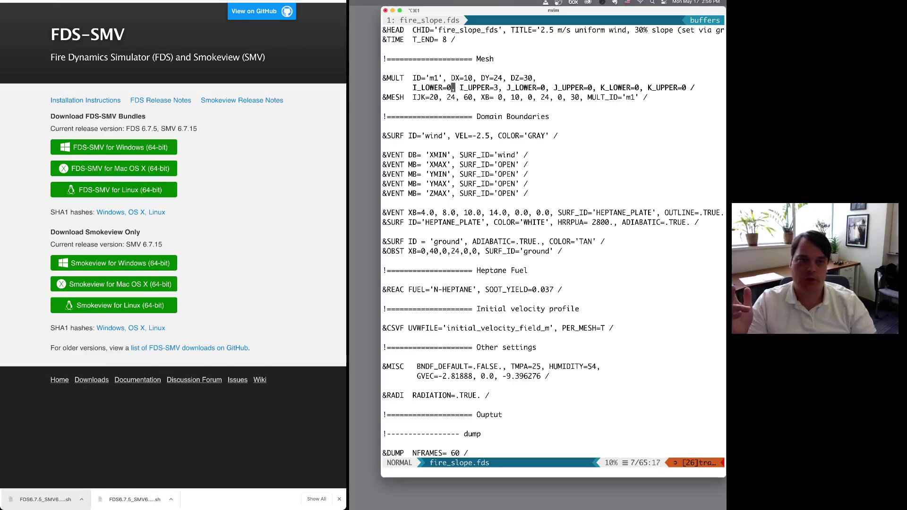
- Examine the IJK cell counts in each direction on the &MESH line
{"action": "key", "text": "j"}
{"action": "key", "text": "h"}
{"action": "key", "text": "h"}
{"action": "key", "text": "h"}
{"action": "key", "text": "h"}
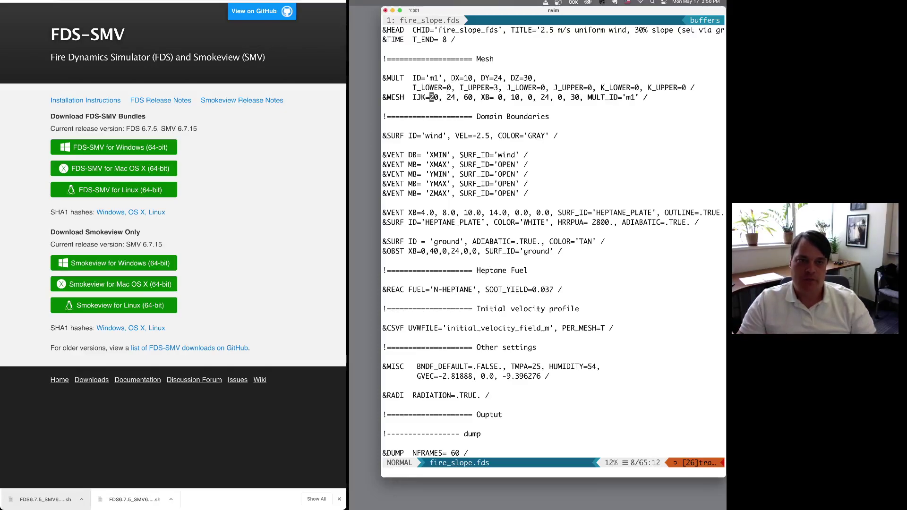
{"action": "key", "text": "w"}
{"action": "key", "text": "w"}
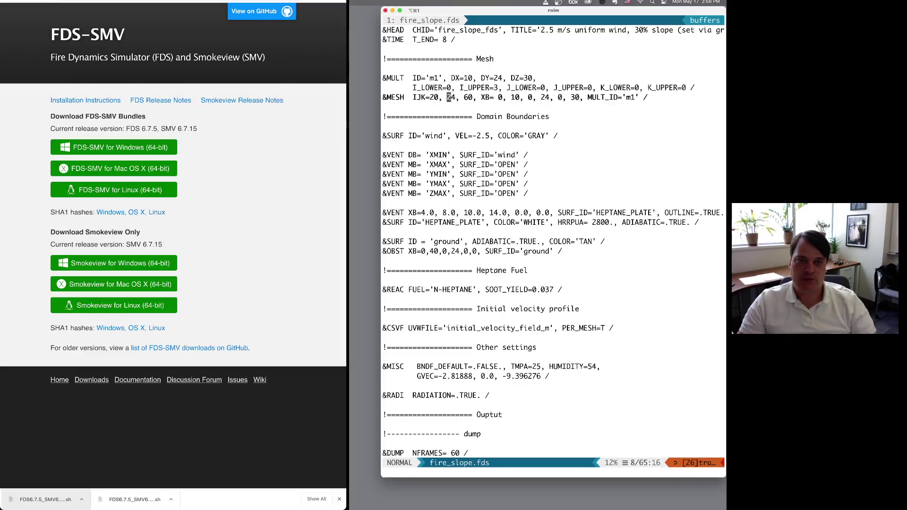
{"action": "key", "text": "w"}
{"action": "key", "text": "w"}
{"action": "key", "text": "h"}
{"action": "key", "text": "h"}
{"action": "key", "text": "h"}
{"action": "key", "text": "h"}
{"action": "key", "text": "h"}
{"action": "key", "text": "h"}
{"action": "key", "text": "h"}
{"action": "key", "text": "h"}
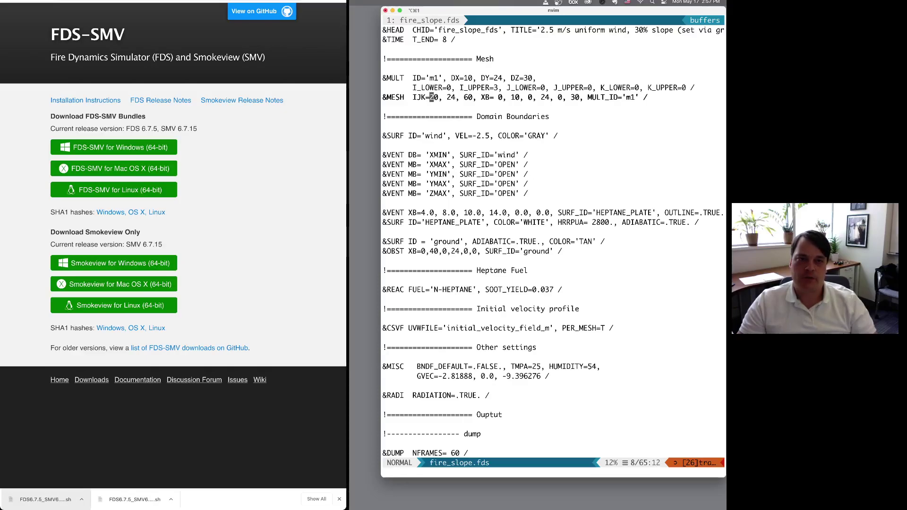
{"action": "key", "text": "l"}
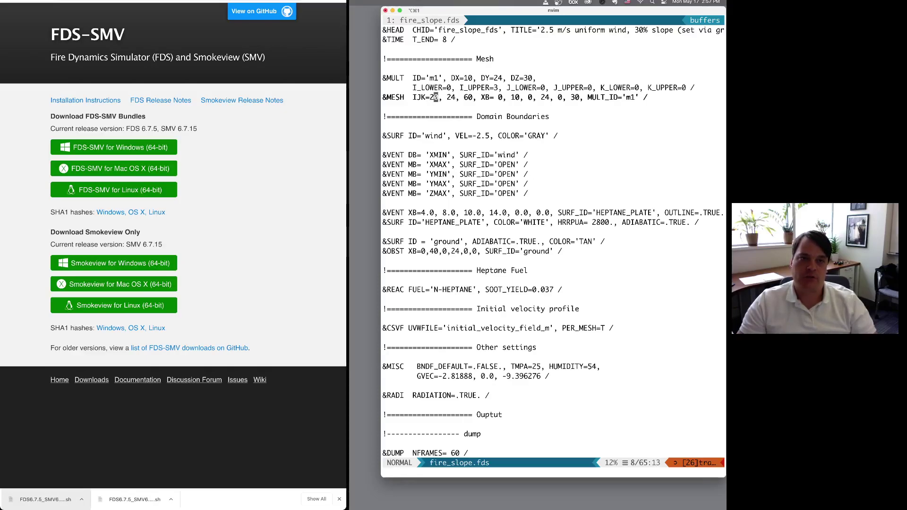
- Examine the XB domain extents on the &MESH line
{"action": "key", "text": "w"}
{"action": "key", "text": "w"}
{"action": "key", "text": "w"}
{"action": "key", "text": "w"}
{"action": "key", "text": "w"}
{"action": "key", "text": "l"}
{"action": "key", "text": "l"}
{"action": "key", "text": "l"}
{"action": "key", "text": "l"}
{"action": "key", "text": "l"}
{"action": "key", "text": "l"}
{"action": "key", "text": "l"}
{"action": "key", "text": "l"}
{"action": "key", "text": "l"}
{"action": "key", "text": "l"}
{"action": "key", "text": "l"}
{"action": "key", "text": "l"}
{"action": "key", "text": "l"}
{"action": "key", "text": "l"}
{"action": "key", "text": "l"}
{"action": "key", "text": "l"}
{"action": "key", "text": "l"}
{"action": "key", "text": "l"}
{"action": "key", "text": "l"}
{"action": "key", "text": "f"}
{"action": "key", "text": "3"}
{"action": "key", "text": "l"}
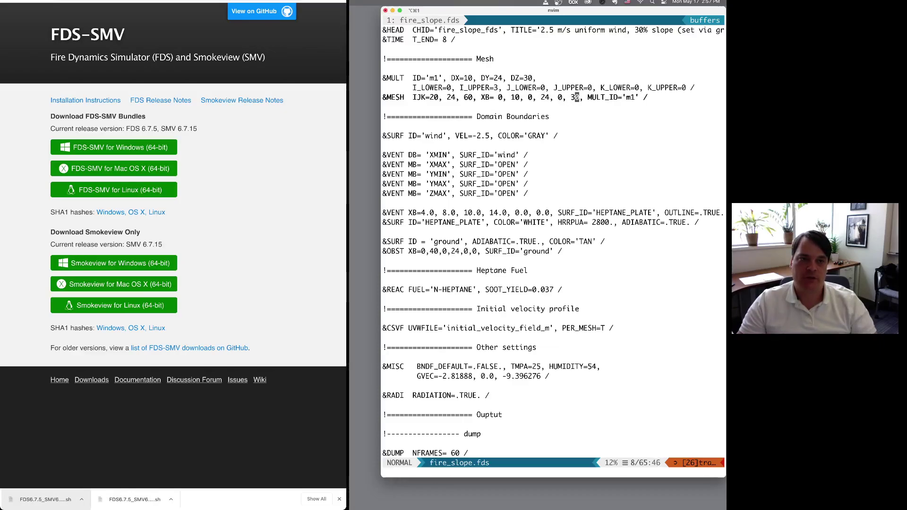
{"action": "key", "text": "F"}
{"action": "key", "text": "comma"}
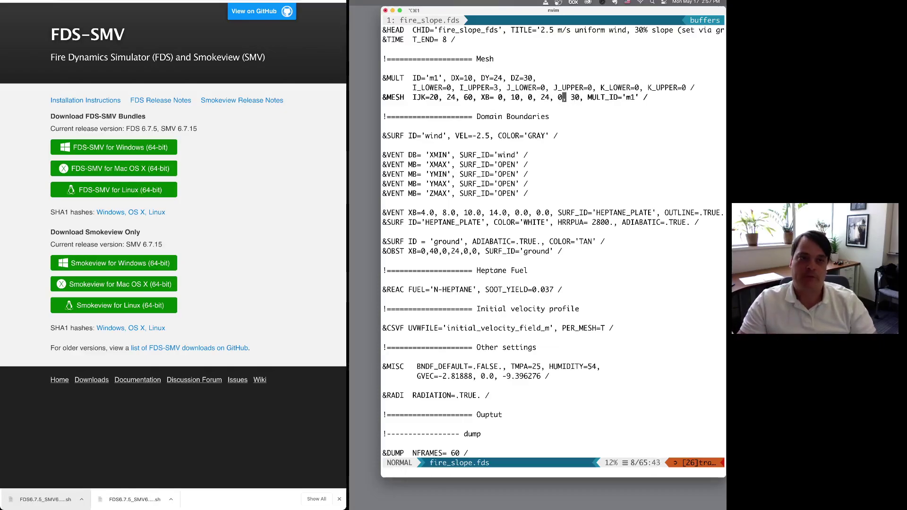
{"action": "key", "text": "h"}
{"action": "key", "text": "h"}
{"action": "key", "text": "h"}
{"action": "key", "text": "h"}
{"action": "key", "text": "h"}
{"action": "key", "text": "h"}
{"action": "key", "text": "h"}
{"action": "key", "text": "h"}
{"action": "key", "text": "h"}
{"action": "key", "text": "h"}
{"action": "key", "text": "h"}
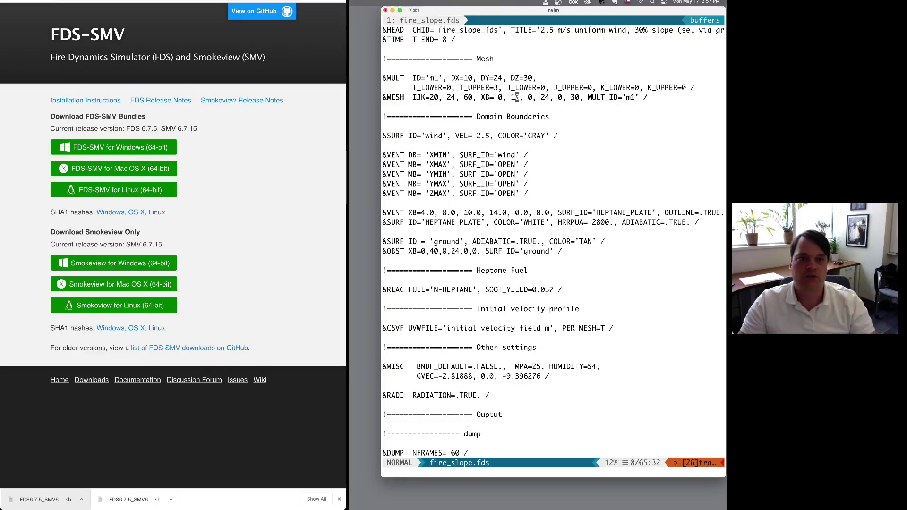
- Review the Domain Boundaries section, highlighting the five &VENT lines from XMIN to ZMAX
{"action": "key", "text": "j"}
{"action": "key", "text": "j"}
{"action": "key", "text": "j"}
{"action": "key", "text": "j"}
{"action": "key", "text": "j"}
{"action": "key", "text": "j"}
{"action": "key", "text": "k"}
{"action": "key", "text": "k"}
{"action": "key", "text": "j"}
{"action": "key", "text": "j"}
{"action": "key", "text": "shift+v"}
{"action": "key", "text": "j"}
{"action": "key", "text": "j"}
{"action": "key", "text": "j"}
{"action": "key", "text": "j"}
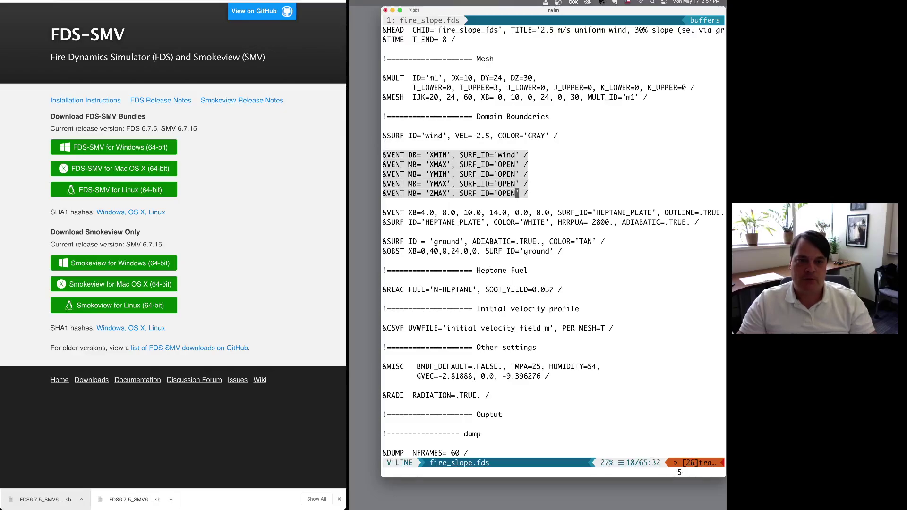
{"action": "key", "text": "Escape"}
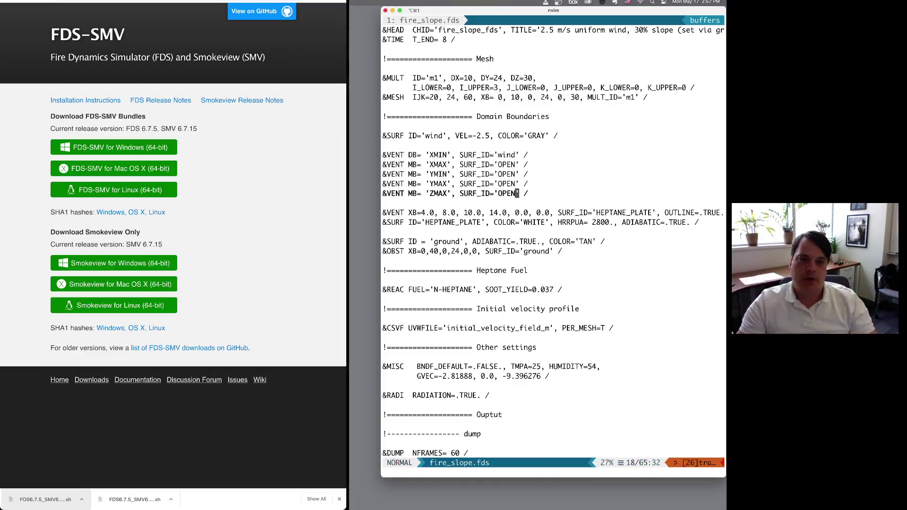
- Review the heptane plate's &VENT and &SURF lines together with the ground &SURF and &OBST lines
{"action": "key", "text": "j"}
{"action": "key", "text": "j"}
{"action": "key", "text": "shift+v"}
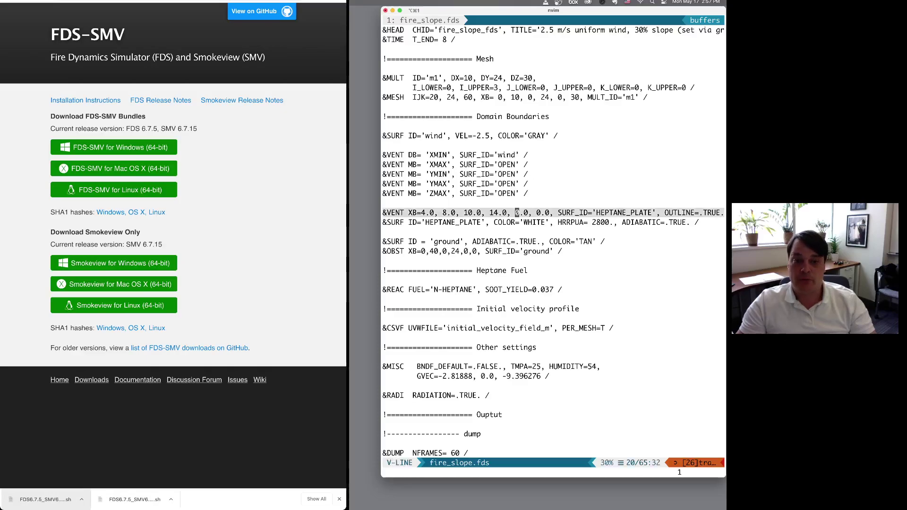
{"action": "key", "text": "j"}
- Review fire_slope.fds from the Heptane Fuel section through the velocity profile and other settings to the output section
{"action": "key", "text": "j"}
{"action": "key", "text": "j"}
{"action": "key", "text": "j"}
{"action": "key", "text": "Escape"}
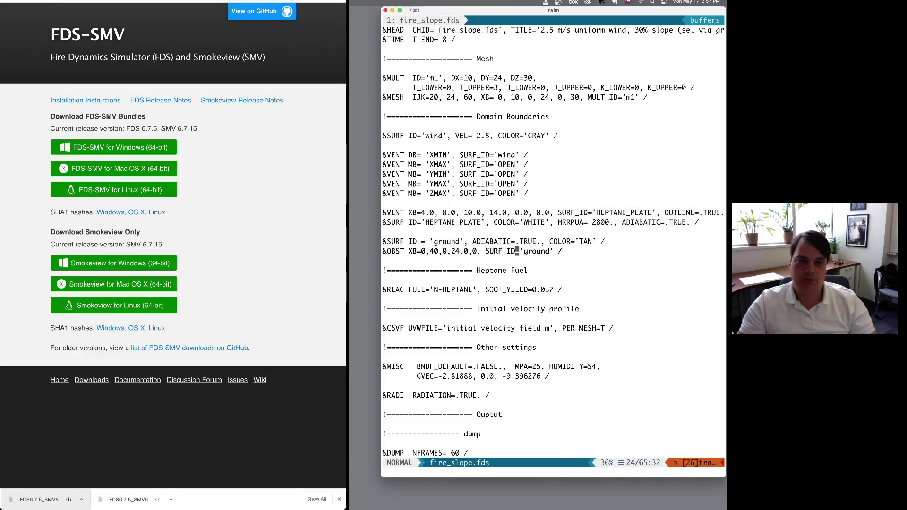
- Review the &SLCF output lines for the PBY=12 plane, highlighting lines in the block
{"action": "key", "text": "j"}
{"action": "key", "text": "j"}
{"action": "key", "text": "j"}
{"action": "key", "text": "j"}
{"action": "key", "text": "j"}
{"action": "key", "text": "j"}
{"action": "key", "text": "j"}
{"action": "key", "text": "j"}
{"action": "key", "text": "j"}
{"action": "key", "text": "j"}
{"action": "key", "text": "j"}
{"action": "key", "text": "j"}
{"action": "key", "text": "j"}
{"action": "key", "text": "j"}
{"action": "key", "text": "j"}
{"action": "key", "text": "j"}
{"action": "key", "text": "j"}
{"action": "key", "text": "j"}
{"action": "key", "text": "j"}
{"action": "key", "text": "j"}
{"action": "key", "text": "j"}
{"action": "key", "text": "j"}
{"action": "key", "text": "j"}
{"action": "key", "text": "j"}
{"action": "key", "text": "j"}
{"action": "key", "text": "j"}
{"action": "key", "text": "j"}
{"action": "key", "text": "j"}
{"action": "key", "text": "k"}
{"action": "key", "text": "k"}
{"action": "key", "text": "k"}
{"action": "key", "text": "k"}
{"action": "key", "text": "k"}
{"action": "key", "text": "k"}
{"action": "key", "text": "k"}
{"action": "key", "text": "k"}
{"action": "key", "text": "shift+v"}
{"action": "key", "text": "j"}
{"action": "key", "text": "j"}
{"action": "key", "text": "j"}
{"action": "key", "text": "j"}
{"action": "key", "text": "Escape"}
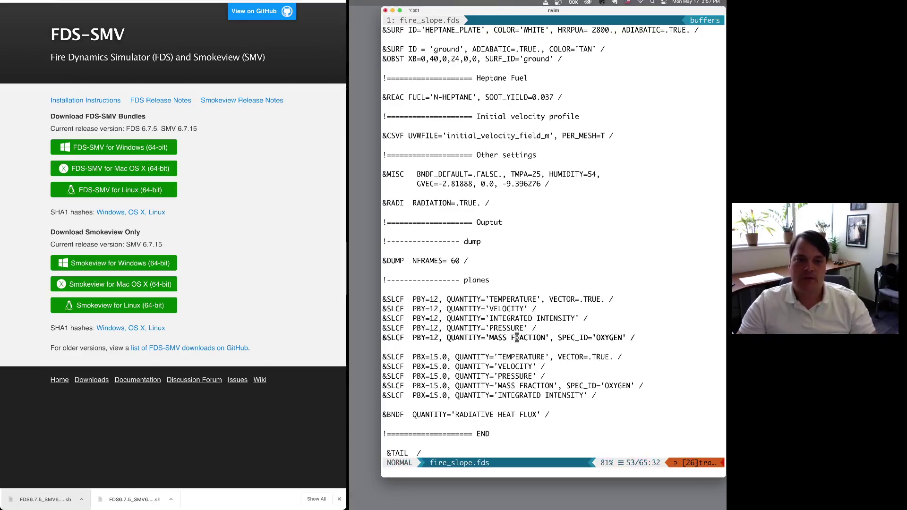
{"action": "key", "text": "k"}
{"action": "key", "text": "k"}
{"action": "key", "text": "k"}
{"action": "key", "text": "k"}
{"action": "key", "text": "j"}
{"action": "key", "text": "j"}
{"action": "key", "text": "j"}
{"action": "key", "text": "j"}
{"action": "key", "text": "k"}
{"action": "key", "text": "k"}
{"action": "key", "text": "k"}
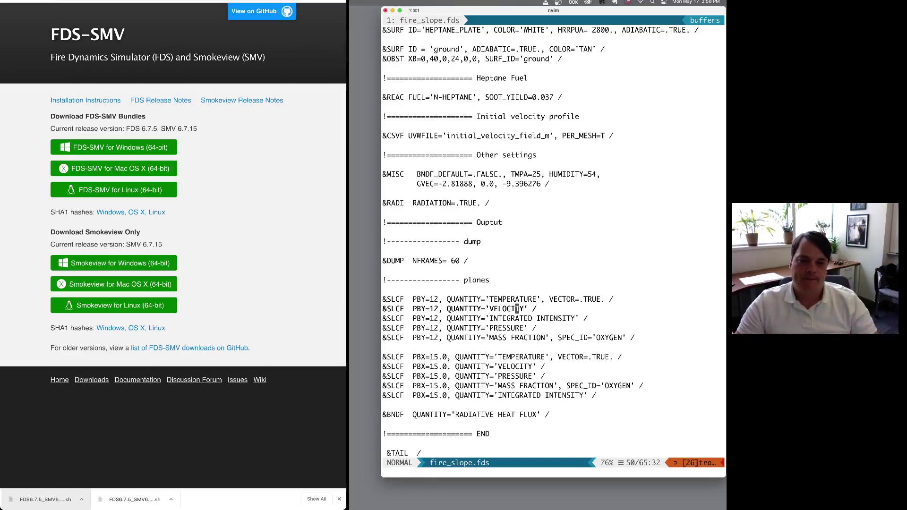
- Return to the start of fire_slope.fds, close it, and open make_initial_velocity_field.py in vim
{"action": "key", "text": "g"}
{"action": "key", "text": "g"}
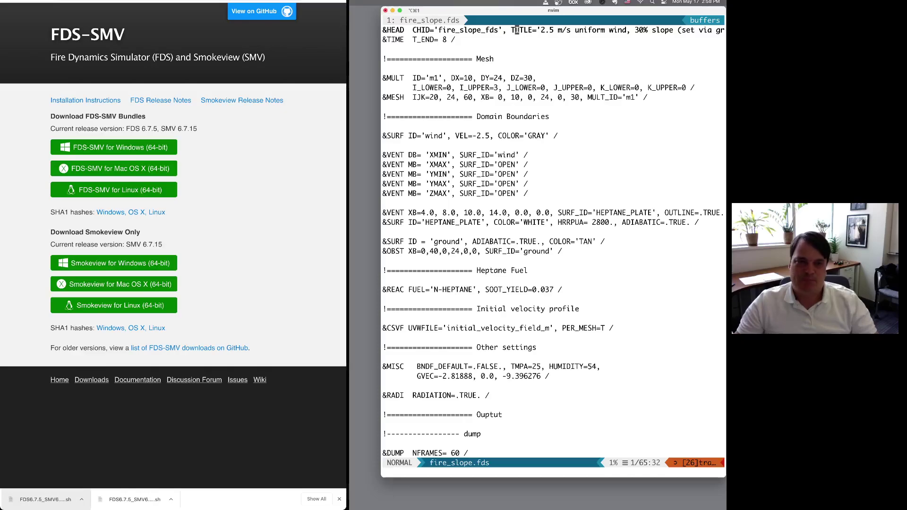
{"action": "type", "text": ":q"}
{"action": "key", "text": "Return"}
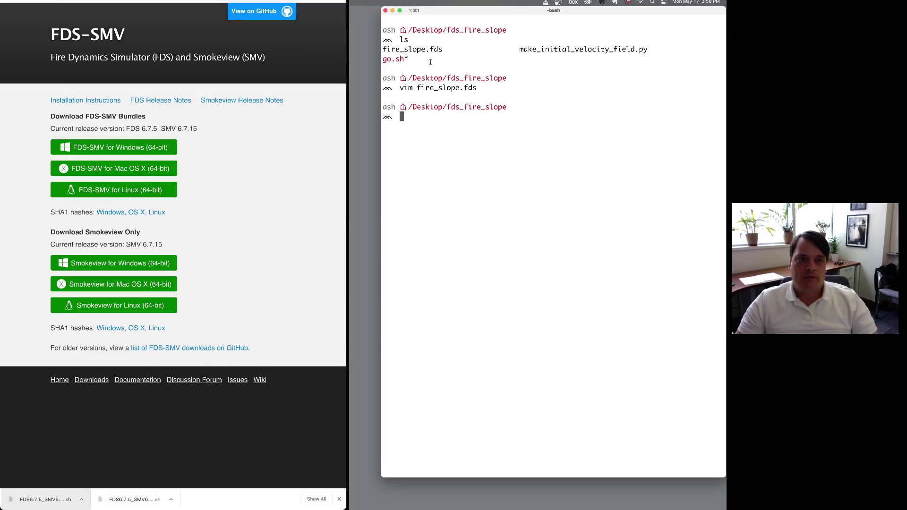
{"action": "type", "text": "vim make_"}
{"action": "key", "text": "Tab"}
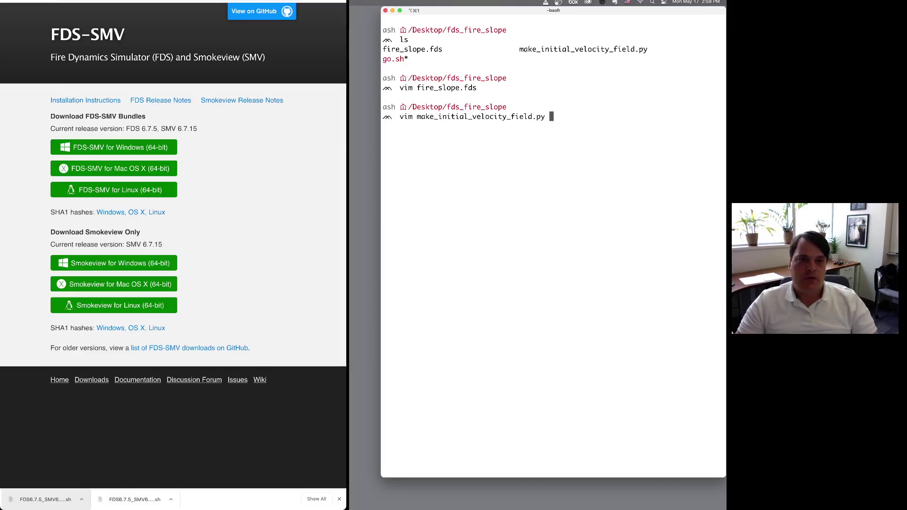
{"action": "key", "text": "Return"}
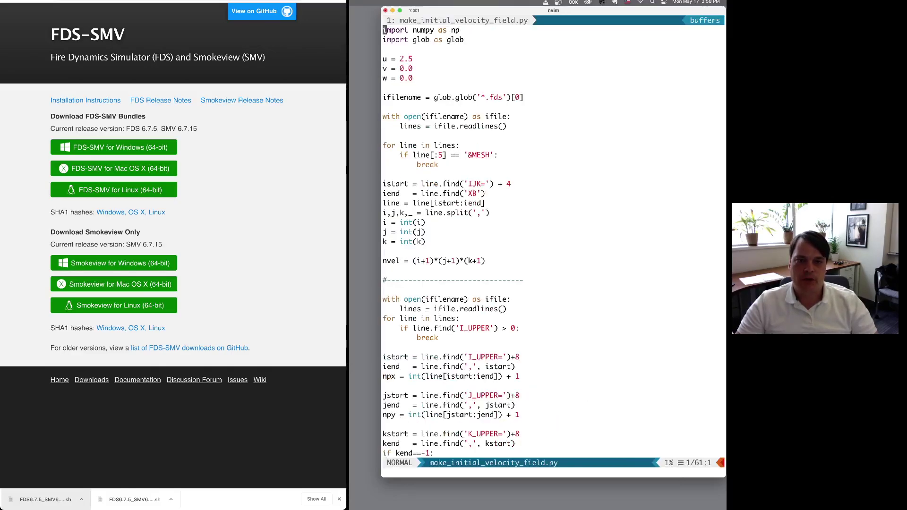
- Read through make_initial_velocity_field.py, from the mesh parsing code to the loop that writes the CSV files
{"action": "key", "text": "j"}
{"action": "key", "text": "j"}
{"action": "key", "text": "j"}
{"action": "key", "text": "j"}
{"action": "key", "text": "j"}
{"action": "key", "text": "j"}
{"action": "key", "text": "j"}
{"action": "key", "text": "j"}
{"action": "key", "text": "j"}
{"action": "key", "text": "j"}
{"action": "key", "text": "j"}
{"action": "key", "text": "j"}
{"action": "key", "text": "j"}
{"action": "key", "text": "j"}
{"action": "key", "text": "j"}
{"action": "key", "text": "j"}
{"action": "key", "text": "j"}
{"action": "key", "text": "j"}
{"action": "key", "text": "j"}
{"action": "key", "text": "j"}
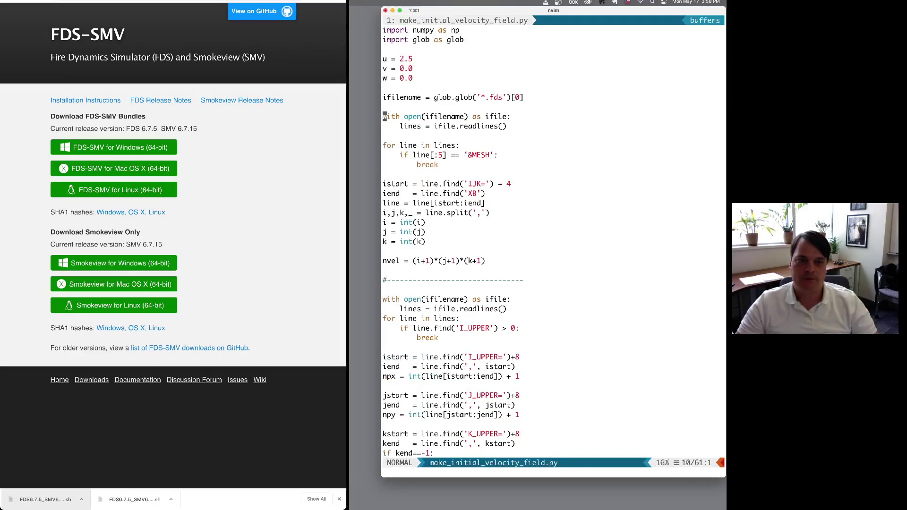
{"action": "key", "text": "j"}
{"action": "key", "text": "j"}
{"action": "key", "text": "j"}
{"action": "key", "text": "j"}
{"action": "key", "text": "j"}
{"action": "key", "text": "j"}
{"action": "key", "text": "j"}
{"action": "key", "text": "j"}
{"action": "key", "text": "j"}
{"action": "key", "text": "j"}
{"action": "key", "text": "j"}
{"action": "key", "text": "j"}
{"action": "key", "text": "j"}
{"action": "key", "text": "j"}
{"action": "key", "text": "j"}
{"action": "key", "text": "j"}
{"action": "key", "text": "j"}
{"action": "key", "text": "j"}
{"action": "key", "text": "j"}
{"action": "key", "text": "j"}
{"action": "key", "text": "j"}
{"action": "key", "text": "j"}
{"action": "key", "text": "j"}
{"action": "key", "text": "j"}
{"action": "key", "text": "j"}
{"action": "key", "text": "j"}
{"action": "key", "text": "j"}
{"action": "key", "text": "j"}
{"action": "key", "text": "j"}
{"action": "key", "text": "j"}
{"action": "key", "text": "j"}
{"action": "key", "text": "j"}
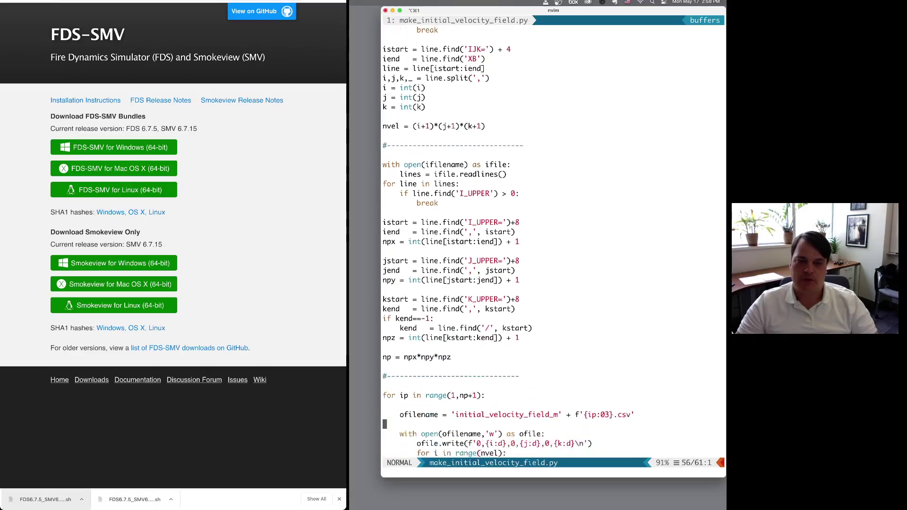
{"action": "key", "text": "j"}
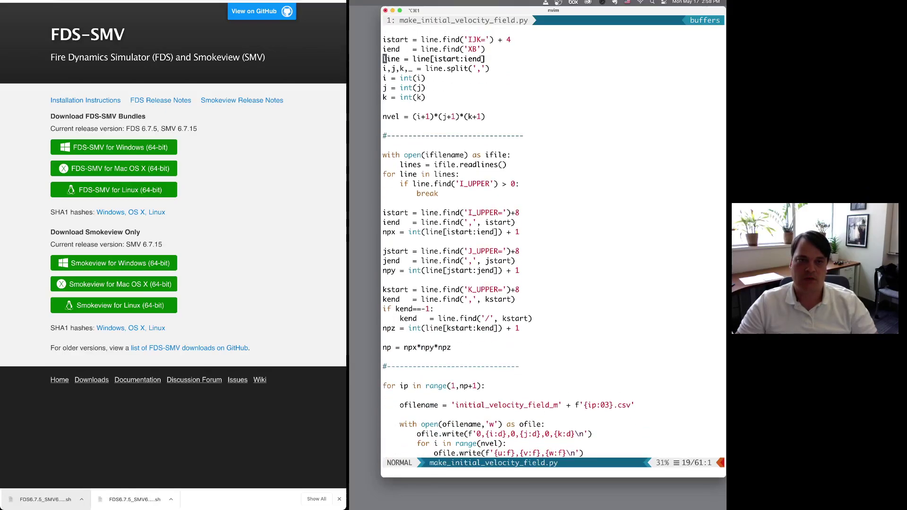
- Examine the u, v and w velocity assignments near the start of the script
{"action": "key", "text": "g"}
{"action": "key", "text": "g"}
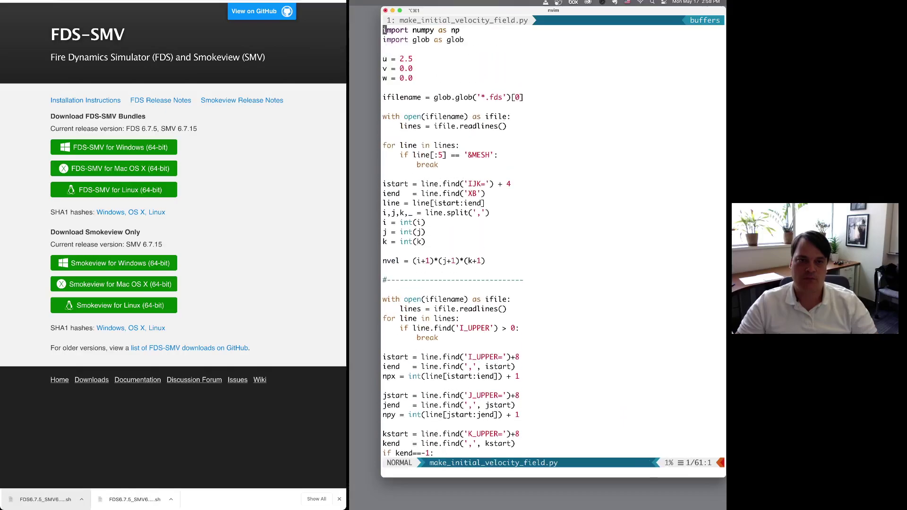
{"action": "key", "text": "j"}
{"action": "key", "text": "j"}
{"action": "key", "text": "j"}
{"action": "key", "text": "l"}
{"action": "key", "text": "l"}
{"action": "key", "text": "l"}
{"action": "key", "text": "l"}
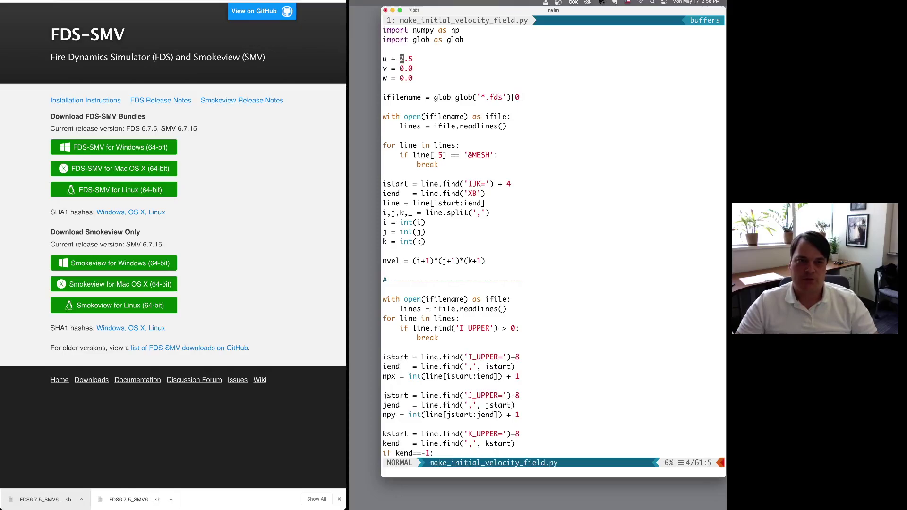
- Close the Python script and open go.sh in vim
{"action": "type", "text": ":q"}
{"action": "key", "text": "Return"}
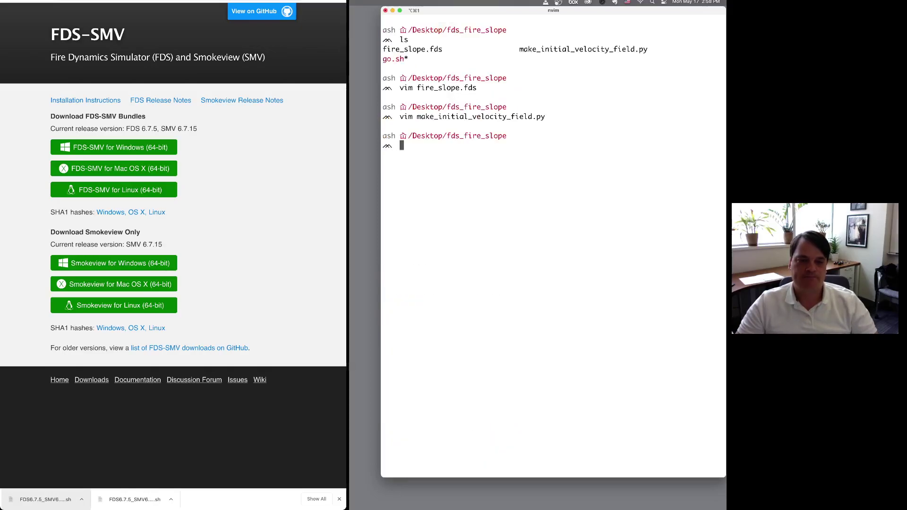
{"action": "type", "text": "vim go.sh"}
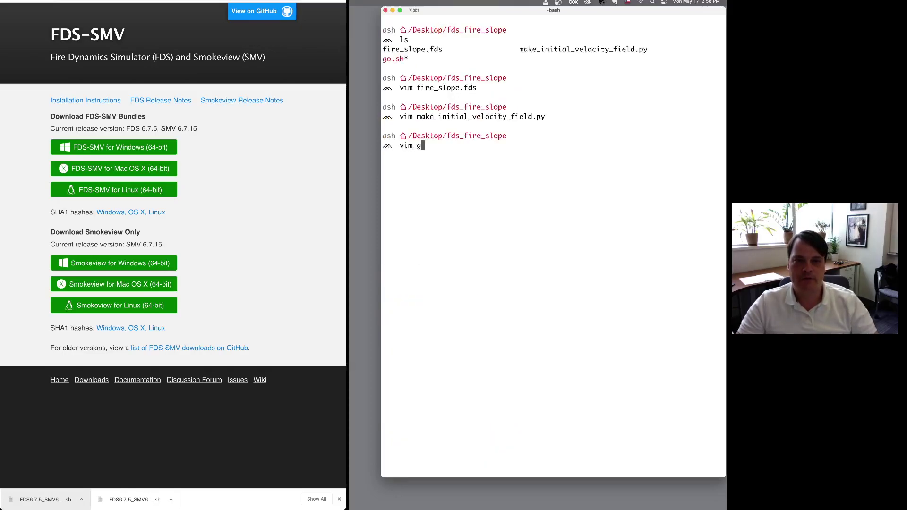
{"action": "key", "text": "Return"}
- Highlight the python3 make_initial_velocity_field.py line in go.sh to review it
{"action": "key", "text": "k"}
{"action": "key", "text": "k"}
{"action": "key", "text": "k"}
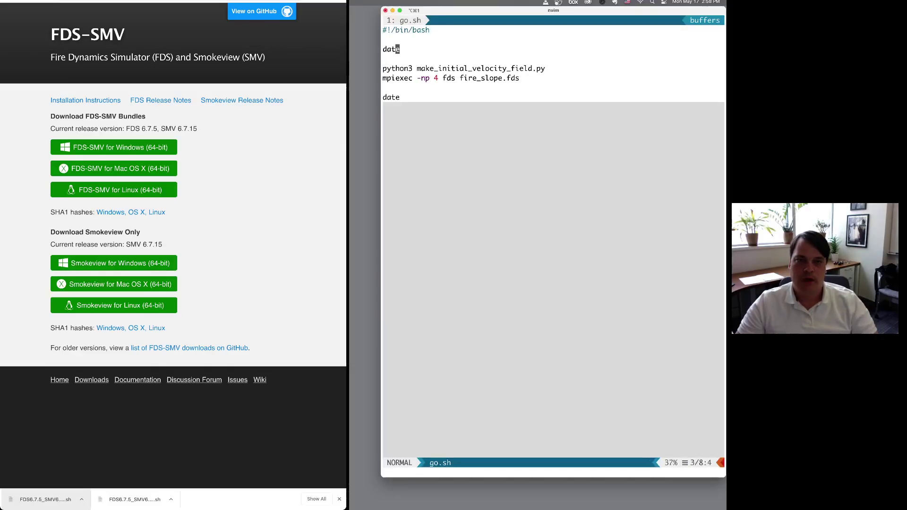
{"action": "key", "text": "j"}
{"action": "key", "text": "j"}
{"action": "key", "text": "shift+v"}
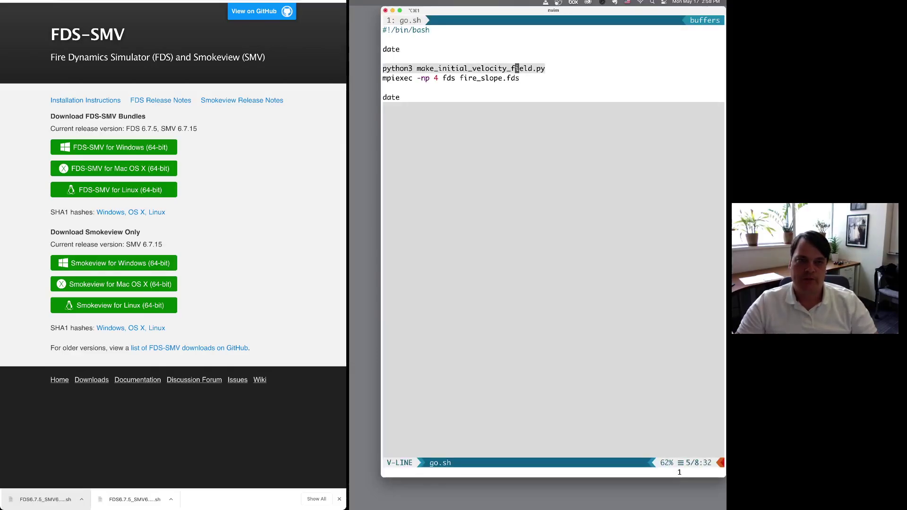
{"action": "key", "text": "Escape"}
- Examine each part of the mpiexec line in go.sh: the -np process count, the fds command and the input file
{"action": "key", "text": "j"}
{"action": "key", "text": "shift+v"}
{"action": "key", "text": "Escape"}
{"action": "key", "text": "h"}
{"action": "key", "text": "h"}
{"action": "key", "text": "h"}
{"action": "key", "text": "h"}
{"action": "key", "text": "h"}
{"action": "key", "text": "h"}
{"action": "key", "text": "h"}
{"action": "key", "text": "h"}
{"action": "key", "text": "h"}
{"action": "key", "text": "h"}
{"action": "key", "text": "h"}
{"action": "key", "text": "h"}
{"action": "key", "text": "h"}
{"action": "key", "text": "h"}
{"action": "key", "text": "h"}
{"action": "key", "text": "h"}
{"action": "key", "text": "h"}
{"action": "key", "text": "h"}
{"action": "key", "text": "h"}
{"action": "key", "text": "h"}
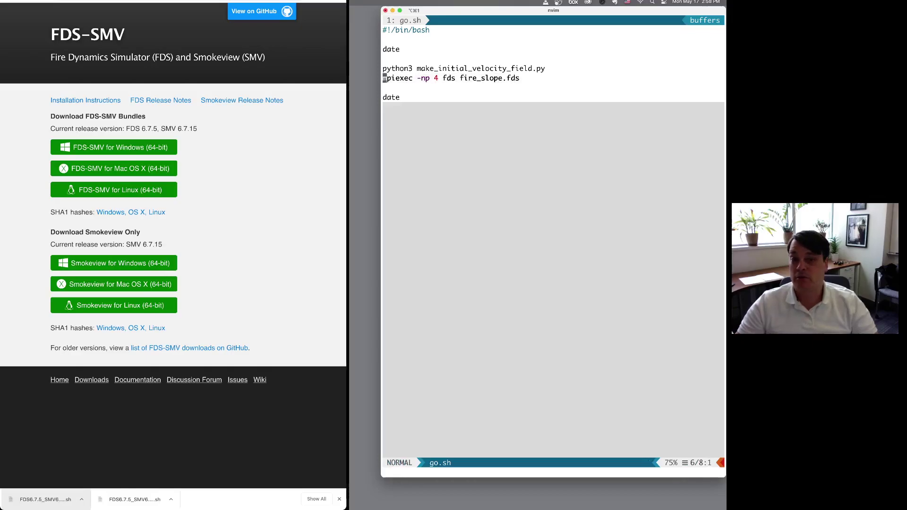
{"action": "key", "text": "l"}
{"action": "key", "text": "l"}
{"action": "key", "text": "l"}
{"action": "key", "text": "l"}
{"action": "key", "text": "l"}
{"action": "key", "text": "l"}
{"action": "key", "text": "l"}
{"action": "key", "text": "l"}
{"action": "key", "text": "l"}
{"action": "key", "text": "l"}
{"action": "key", "text": "l"}
{"action": "key", "text": "l"}
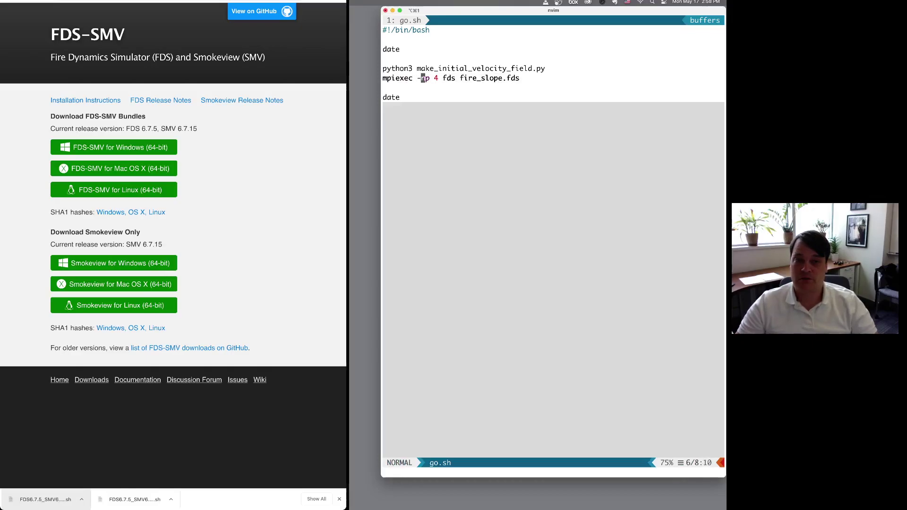
{"action": "key", "text": "l"}
{"action": "key", "text": "l"}
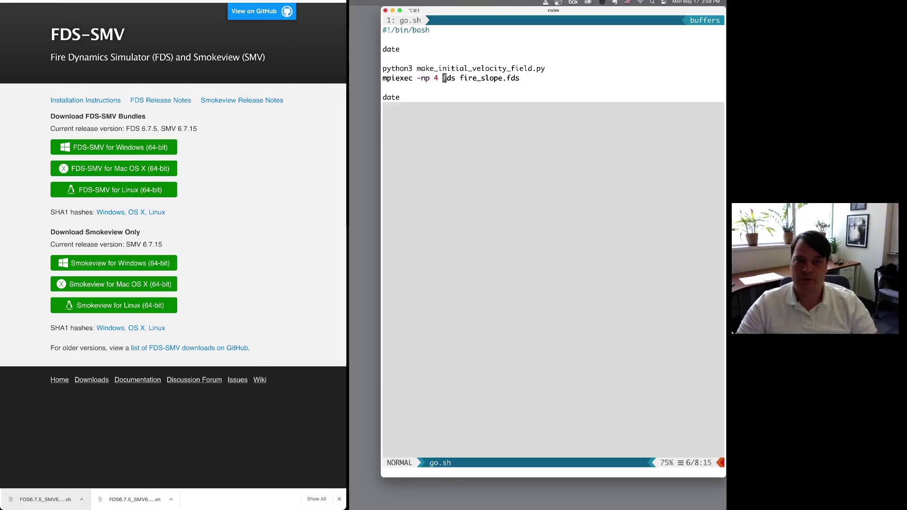
{"action": "key", "text": "l"}
{"action": "key", "text": "l"}
{"action": "key", "text": "l"}
{"action": "key", "text": "l"}
{"action": "key", "text": "l"}
{"action": "key", "text": "l"}
{"action": "key", "text": "l"}
- Close go.sh and return to the shell prompt
{"action": "type", "text": "w:"}
{"action": "key", "text": "Escape"}
{"action": "key", "text": "j"}
{"action": "key", "text": "j"}
{"action": "type", "text": ":q"}
{"action": "key", "text": "Return"}
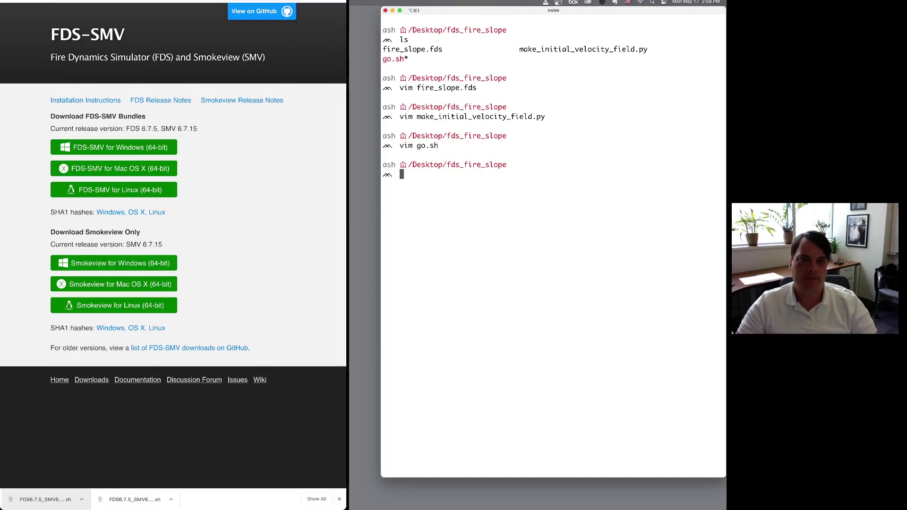
- Run make_initial_velocity_field.py with python3 and list the folder's files
{"action": "type", "text": "pytho"}
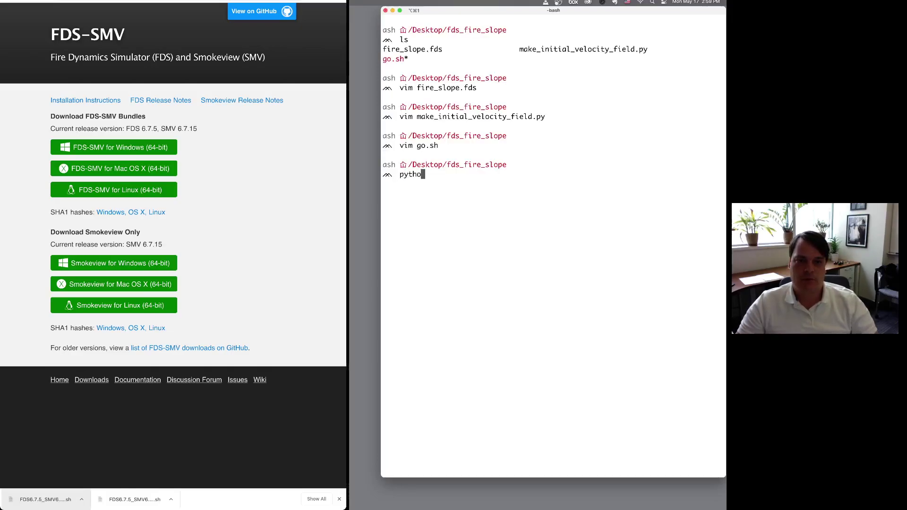
{"action": "type", "text": "n3 make_initial_velocity_field.py"}
{"action": "key", "text": "Return"}
{"action": "type", "text": "ls"}
{"action": "key", "text": "Return"}
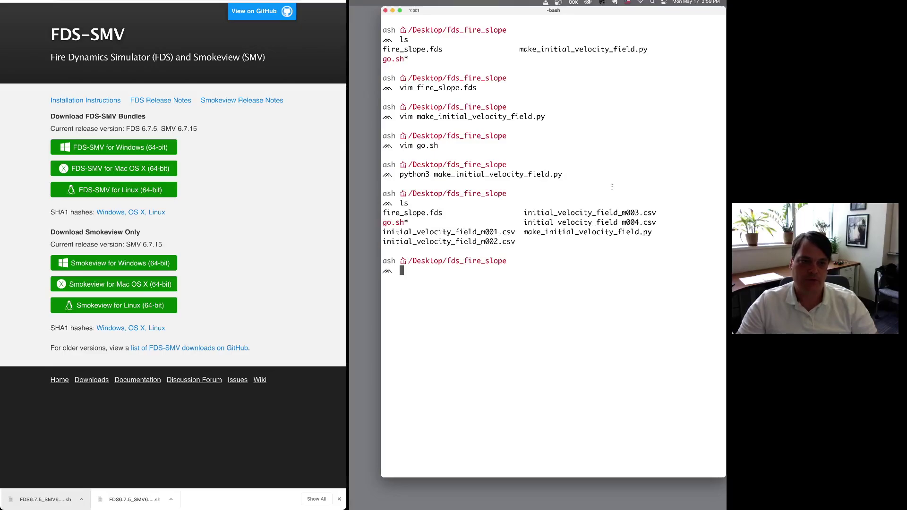
- Open initial_velocity_field_m001.csv in vim
{"action": "type", "text": "vim im"}
{"action": "key", "text": "Tab"}
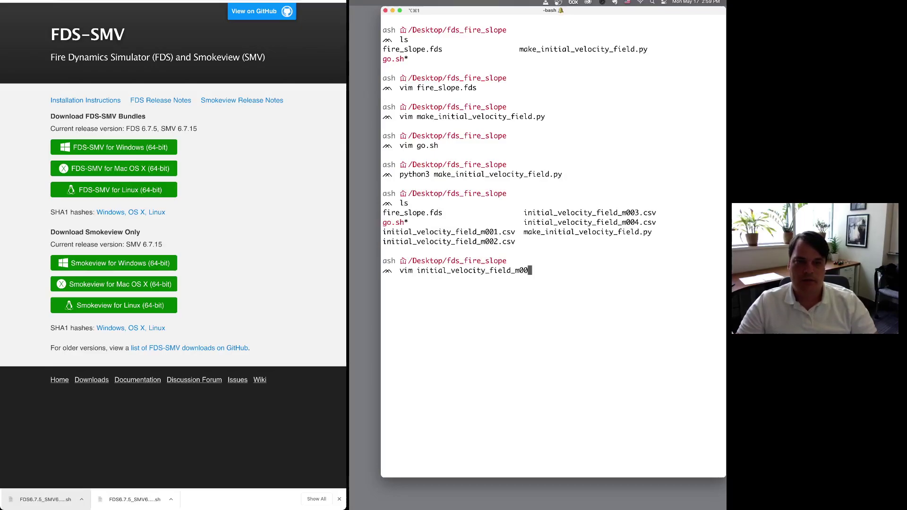
{"action": "type", "text": "1"}
{"action": "key", "text": "Tab"}
{"action": "key", "text": "Return"}
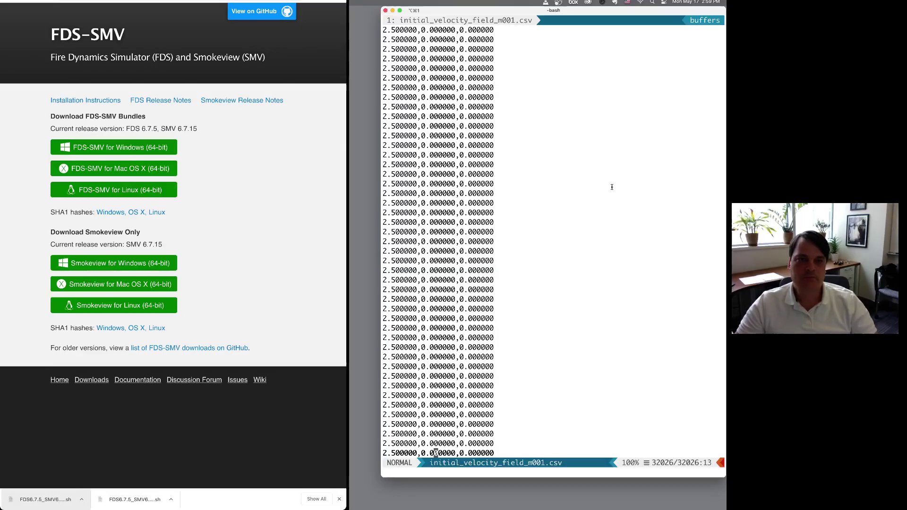
- Examine the cell index ranges in the first line of the CSV file
{"action": "key", "text": "g"}
{"action": "key", "text": "g"}
{"action": "key", "text": "h"}
{"action": "key", "text": "h"}
{"action": "key", "text": "h"}
{"action": "key", "text": "h"}
{"action": "key", "text": "h"}
{"action": "key", "text": "h"}
{"action": "key", "text": "h"}
{"action": "key", "text": "h"}
{"action": "key", "text": "h"}
{"action": "key", "text": "h"}
{"action": "key", "text": "h"}
{"action": "key", "text": "h"}
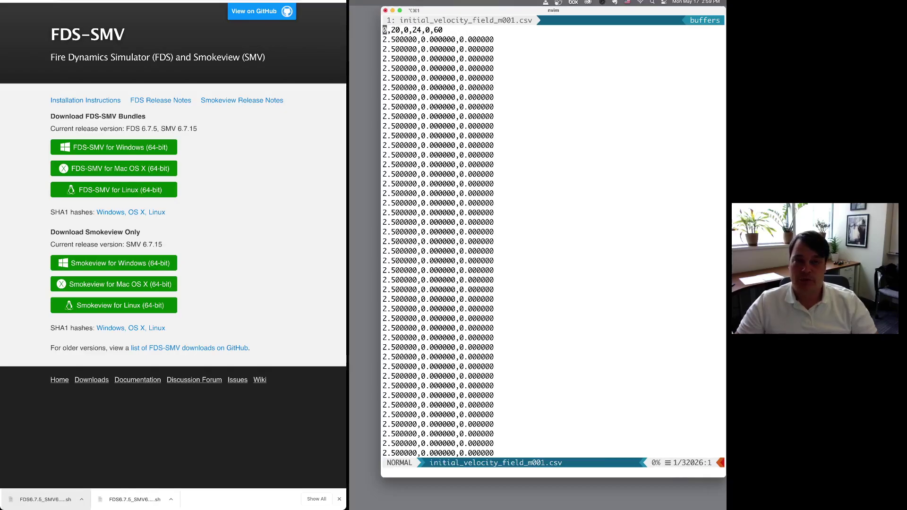
{"action": "key", "text": "l"}
{"action": "key", "text": "l"}
{"action": "key", "text": "l"}
{"action": "key", "text": "l"}
{"action": "key", "text": "l"}
{"action": "key", "text": "l"}
{"action": "key", "text": "l"}
{"action": "key", "text": "l"}
{"action": "key", "text": "l"}
{"action": "key", "text": "l"}
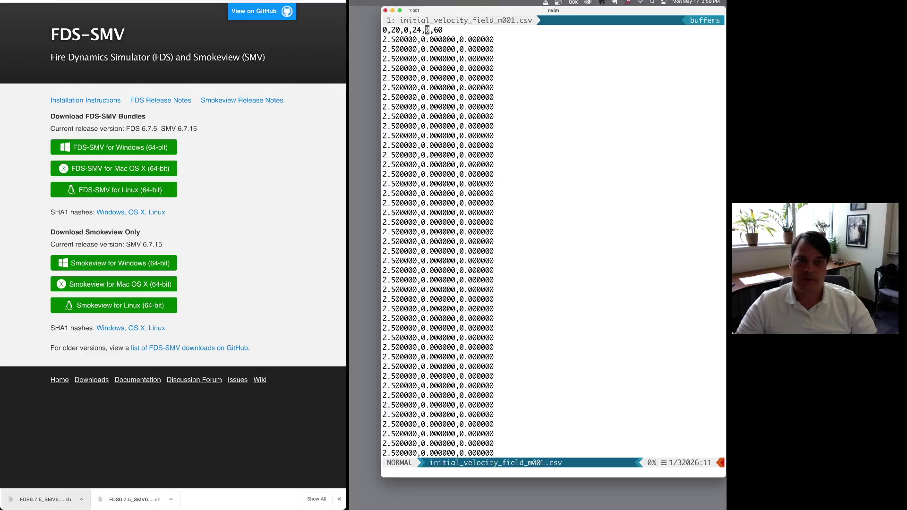
{"action": "key", "text": "l"}
{"action": "key", "text": "l"}
{"action": "key", "text": "l"}
- Check the CSV file's last line, then examine the velocity component columns in the rows below the header
{"action": "key", "text": "shift+g"}
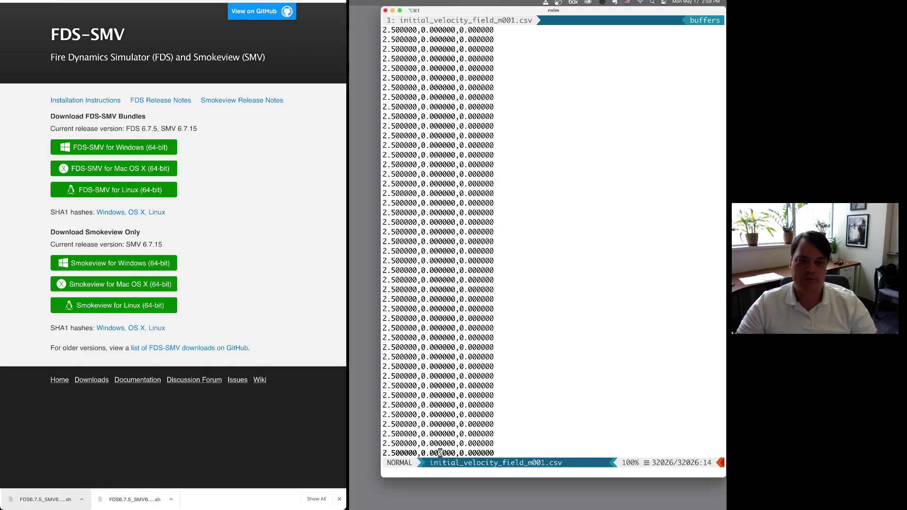
{"action": "key", "text": "g"}
{"action": "key", "text": "g"}
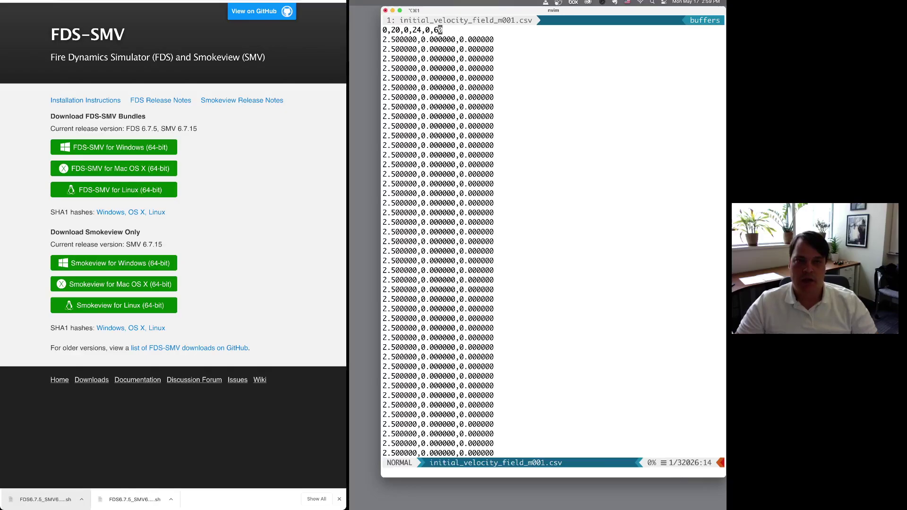
{"action": "key", "text": "j"}
{"action": "key", "text": "j"}
{"action": "key", "text": "j"}
{"action": "key", "text": "j"}
{"action": "key", "text": "j"}
{"action": "key", "text": "j"}
{"action": "key", "text": "j"}
{"action": "key", "text": "j"}
{"action": "key", "text": "j"}
{"action": "key", "text": "j"}
{"action": "key", "text": "j"}
{"action": "key", "text": "j"}
{"action": "key", "text": "j"}
{"action": "key", "text": "j"}
{"action": "key", "text": "j"}
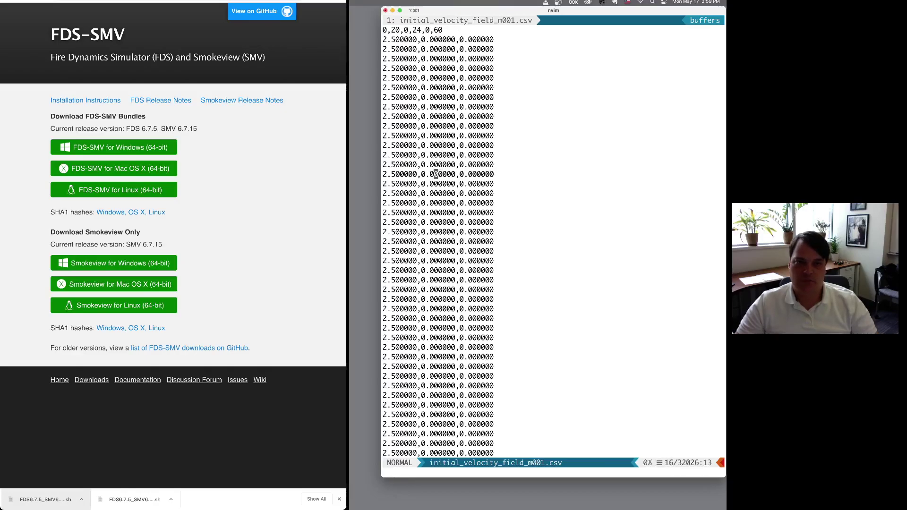
{"action": "key", "text": "h"}
{"action": "key", "text": "h"}
{"action": "key", "text": "h"}
{"action": "key", "text": "h"}
{"action": "key", "text": "h"}
{"action": "key", "text": "h"}
{"action": "key", "text": "h"}
{"action": "key", "text": "h"}
{"action": "key", "text": "h"}
{"action": "key", "text": "h"}
{"action": "key", "text": "h"}
{"action": "key", "text": "h"}
{"action": "key", "text": "h"}
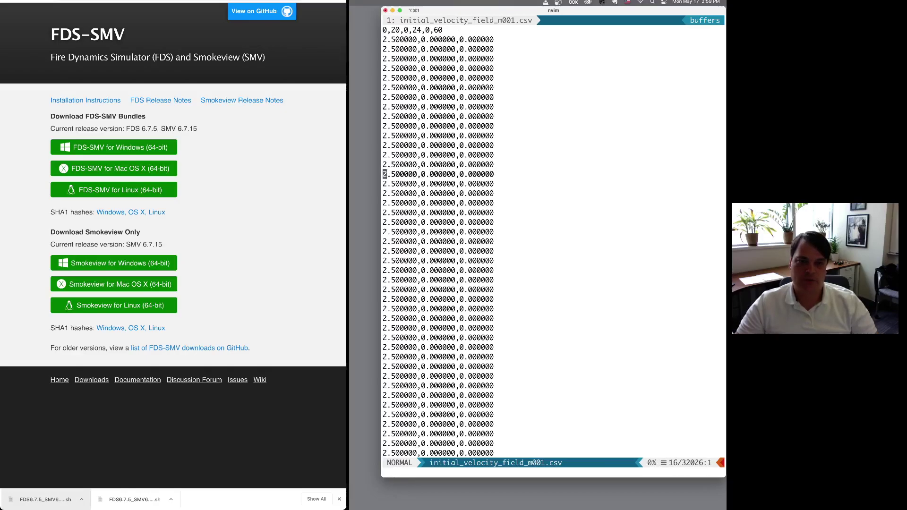
{"action": "key", "text": "l"}
{"action": "key", "text": "l"}
{"action": "key", "text": "l"}
{"action": "key", "text": "l"}
{"action": "key", "text": "l"}
{"action": "key", "text": "l"}
{"action": "key", "text": "l"}
{"action": "key", "text": "l"}
{"action": "key", "text": "l"}
{"action": "key", "text": "l"}
{"action": "key", "text": "l"}
{"action": "key", "text": "l"}
{"action": "key", "text": "l"}
{"action": "key", "text": "l"}
{"action": "key", "text": "l"}
{"action": "key", "text": "l"}
- Close the CSV file and start the simulation by running ./go.sh
{"action": "type", "text": ":q"}
{"action": "key", "text": "Return"}
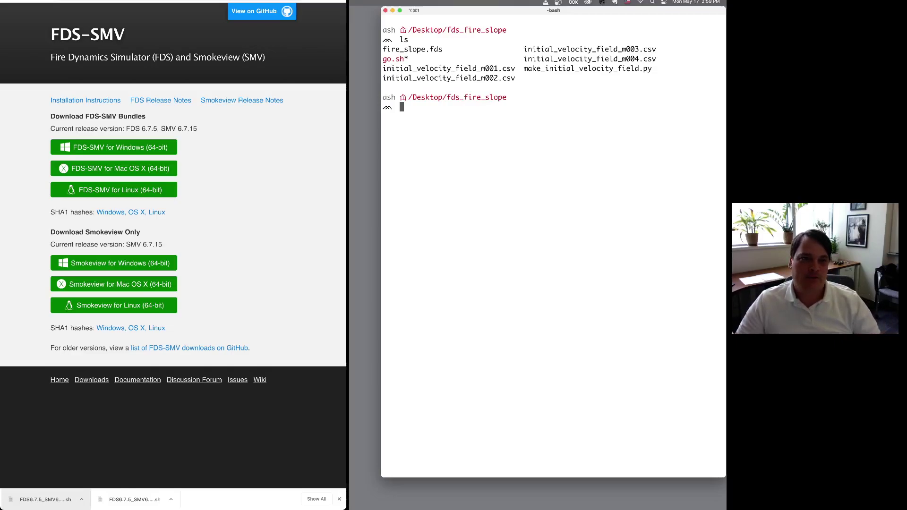
{"action": "type", "text": "./go.sh"}
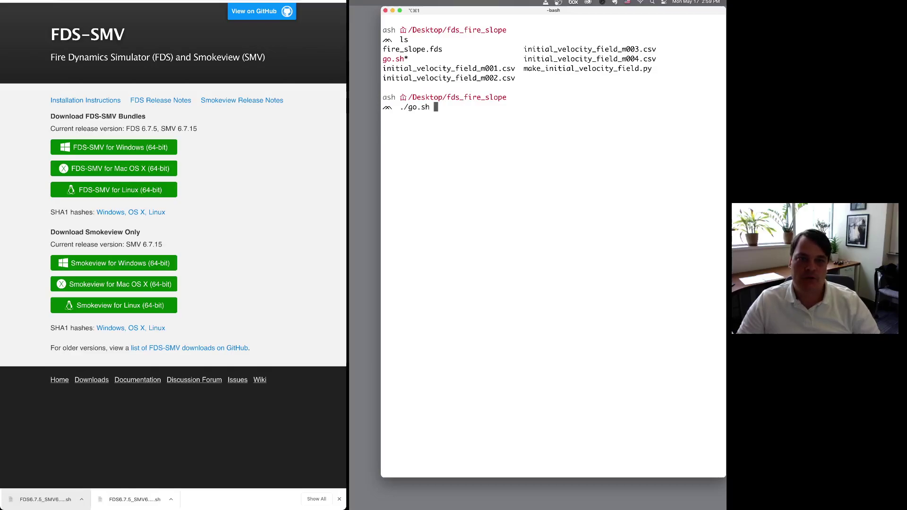
{"action": "key", "text": "Return"}
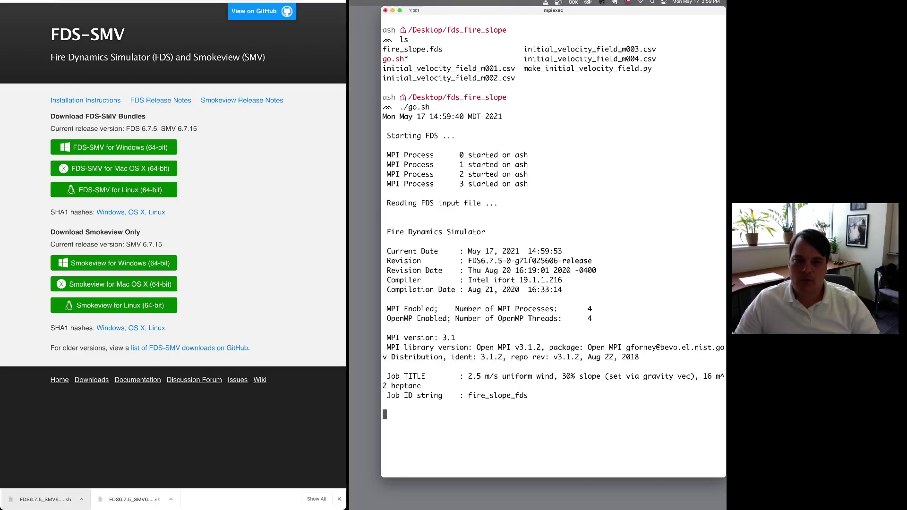
- Switch to the browser and open the FDS-SMV Installation Instructions to view the wiki's Installing FDS section
{"action": "key", "text": "super+Tab"}
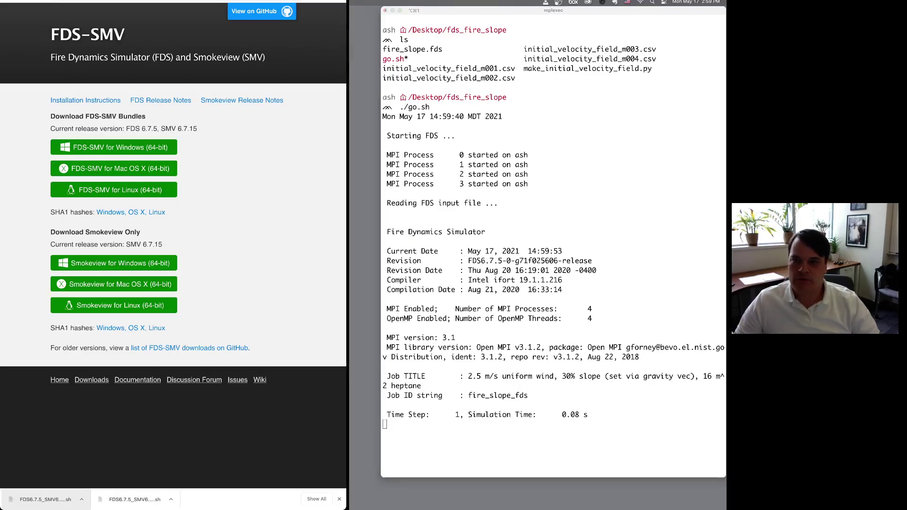
{"action": "left_click", "coordinate": [86, 101]}
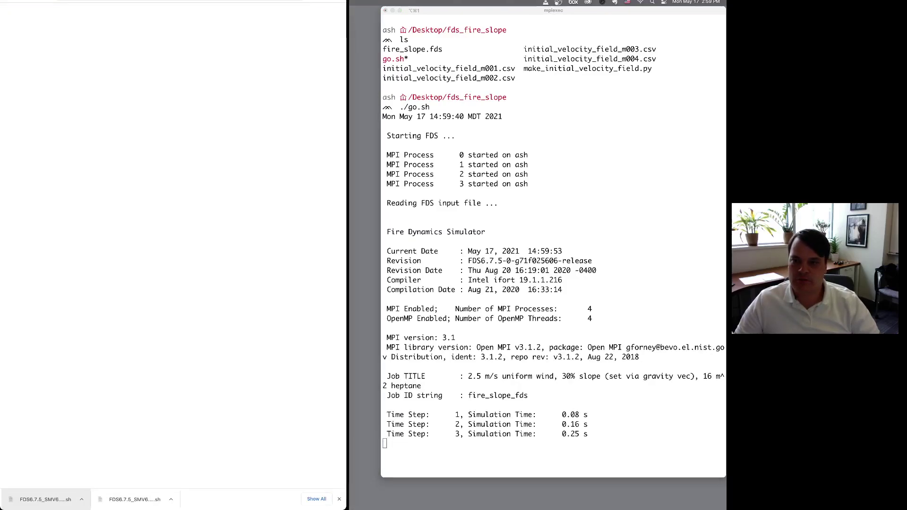
{"action": "scroll", "coordinate": [174, 256], "scroll_direction": "down", "scroll_amount": 2}
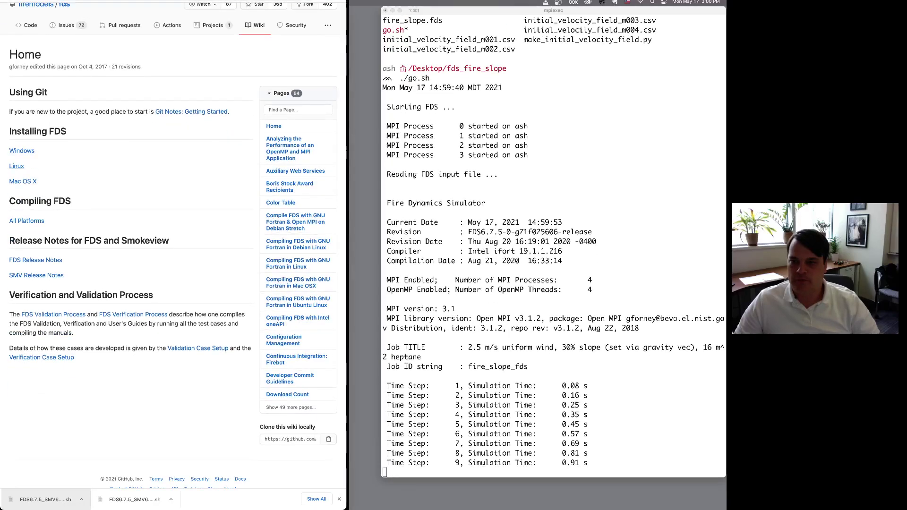
- Open the wiki's Mac OS X installation page, read through the bundle installation and startup-file instructions, and return to the wiki home
{"action": "left_click", "coordinate": [23, 182]}
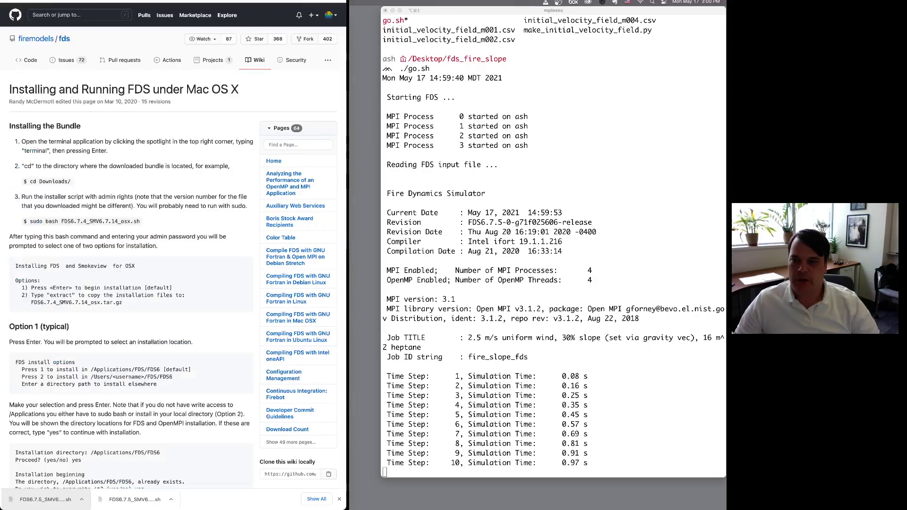
{"action": "scroll", "coordinate": [174, 255], "scroll_direction": "down", "scroll_amount": 5}
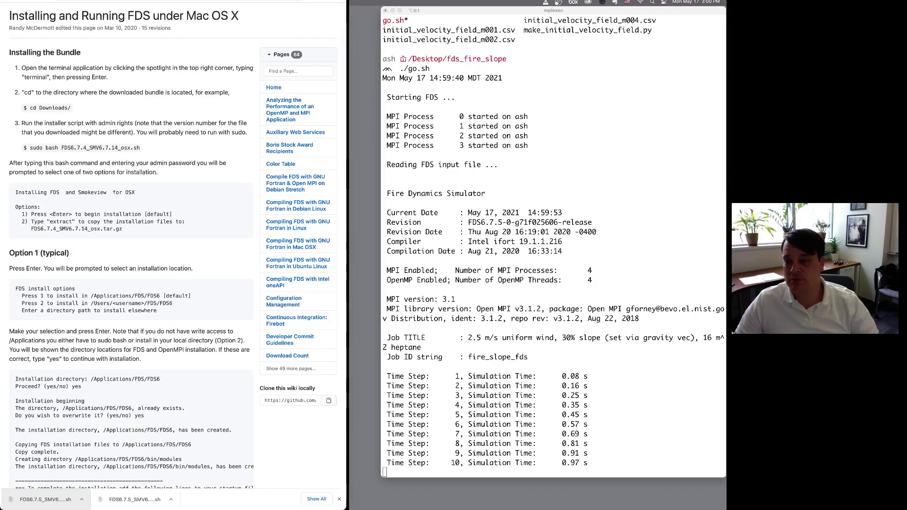
{"action": "scroll", "coordinate": [174, 255], "scroll_direction": "down", "scroll_amount": 2}
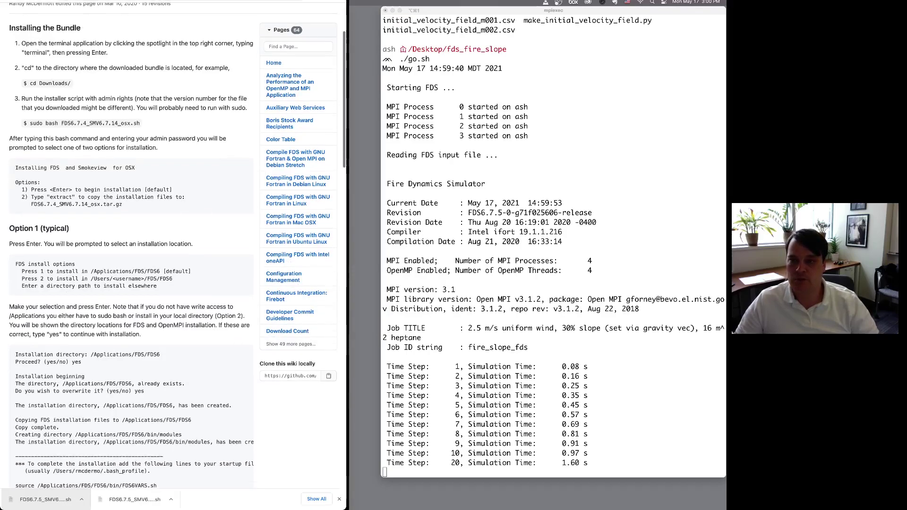
{"action": "scroll", "coordinate": [174, 255], "scroll_direction": "up", "scroll_amount": 3}
{"action": "scroll", "coordinate": [173, 255], "scroll_direction": "down", "scroll_amount": 20}
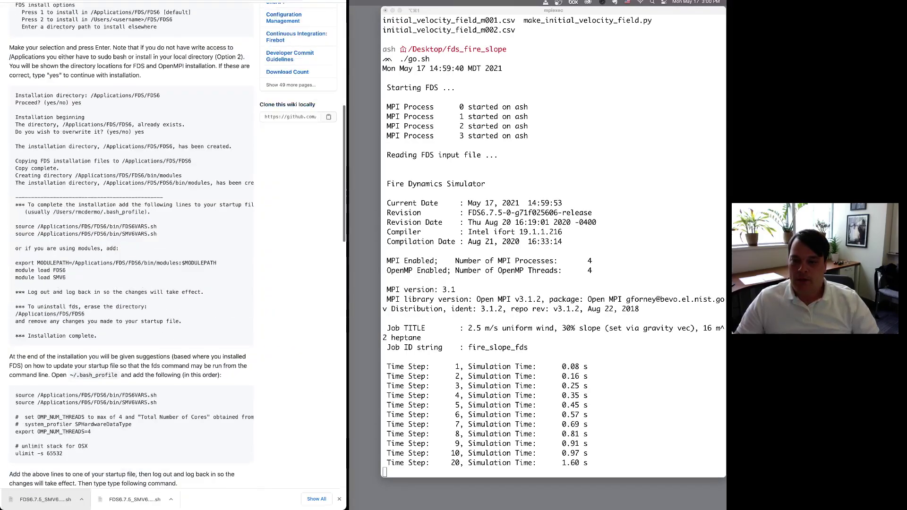
{"action": "scroll", "coordinate": [173, 255], "scroll_direction": "down", "scroll_amount": 12}
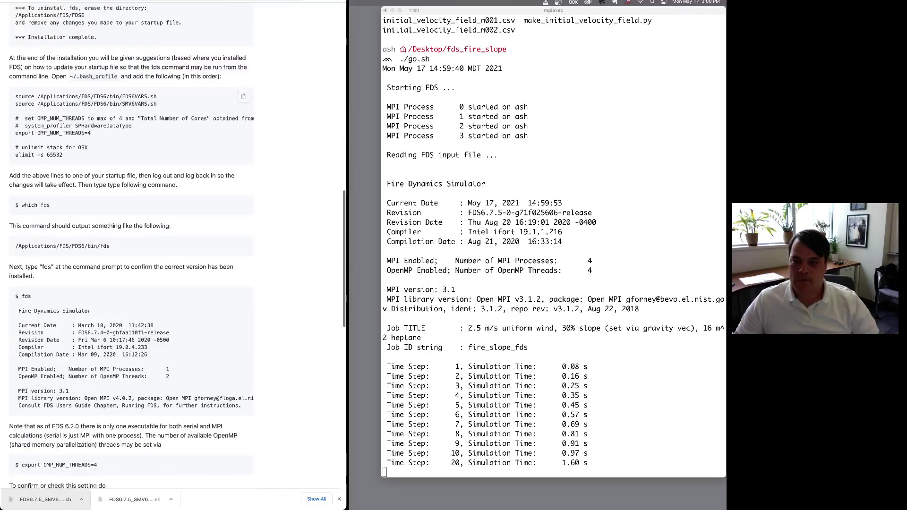
{"action": "scroll", "coordinate": [174, 256], "scroll_direction": "left", "scroll_amount": 5}
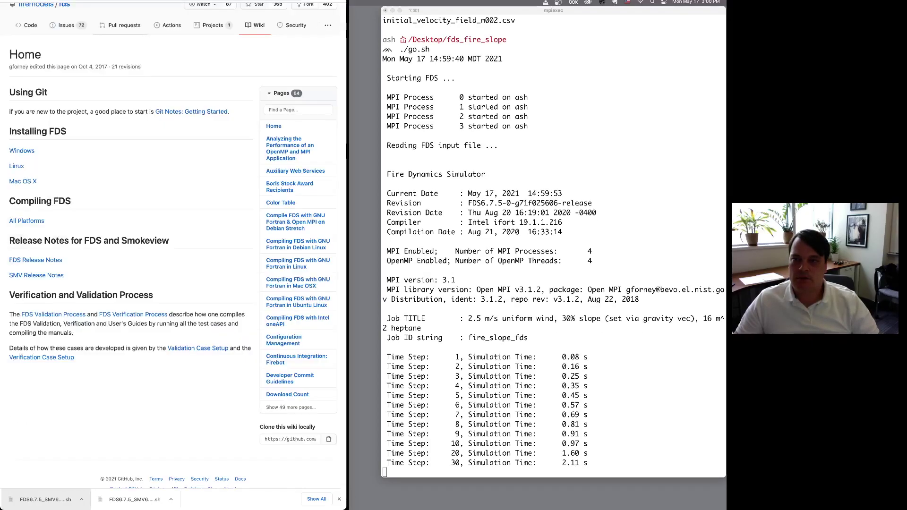
{"action": "scroll", "coordinate": [174, 255], "scroll_direction": "up", "scroll_amount": 3}
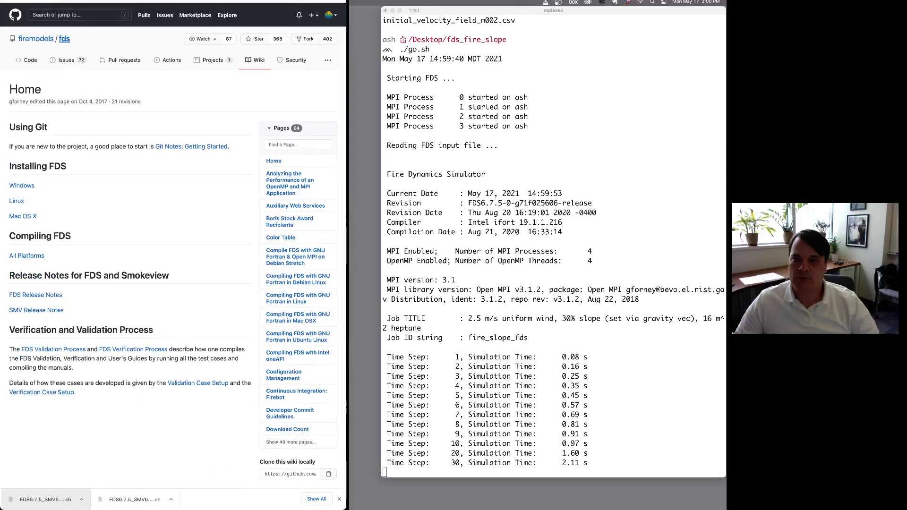
- Go back to the fds repository's code page, view the Manuals folder's contents, and return to the wiki home page
{"action": "key", "text": "super+bracketleft"}
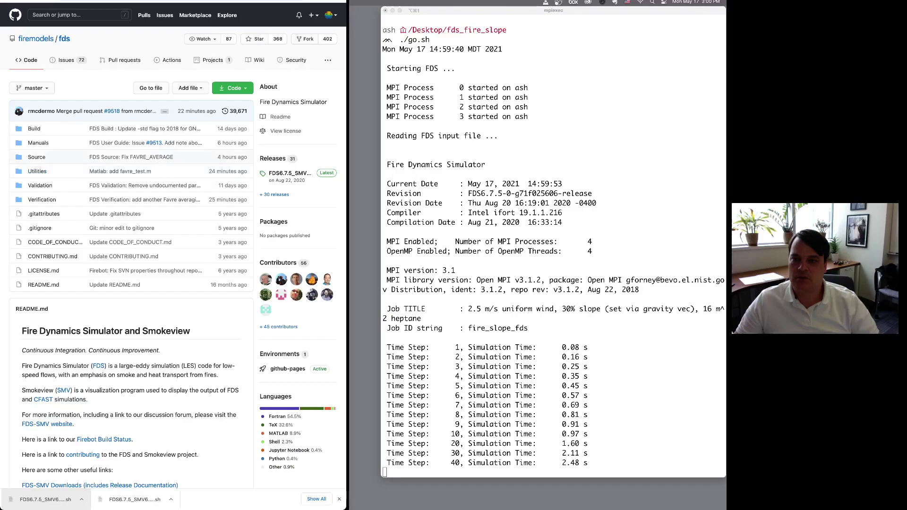
{"action": "left_click", "coordinate": [38, 143]}
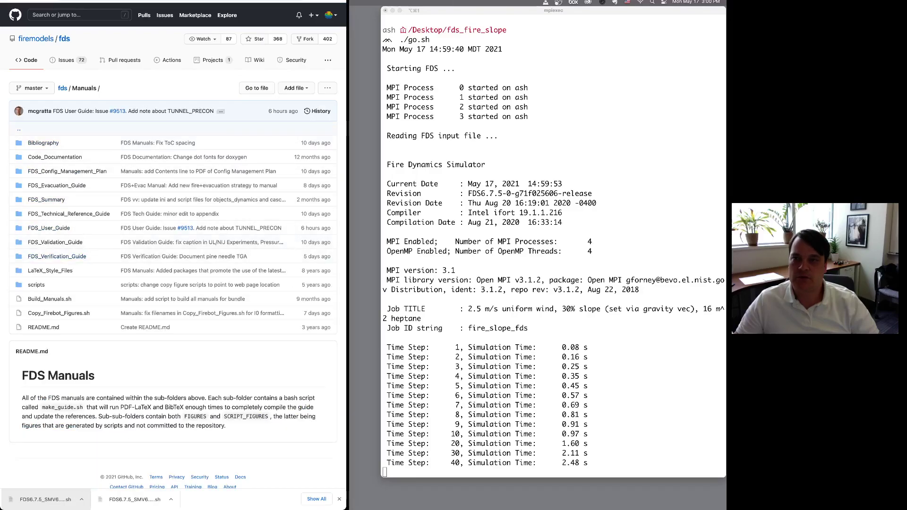
{"action": "key", "text": "super+Left"}
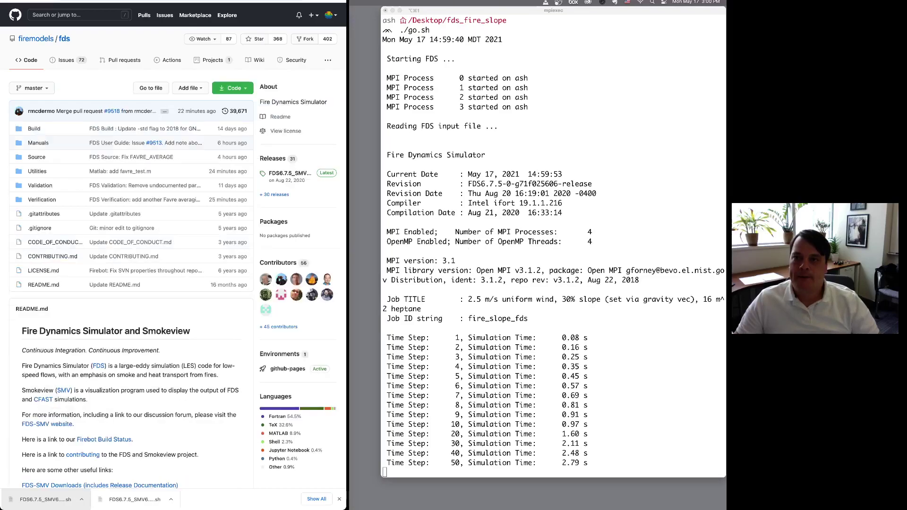
{"action": "left_click", "coordinate": [254, 60]}
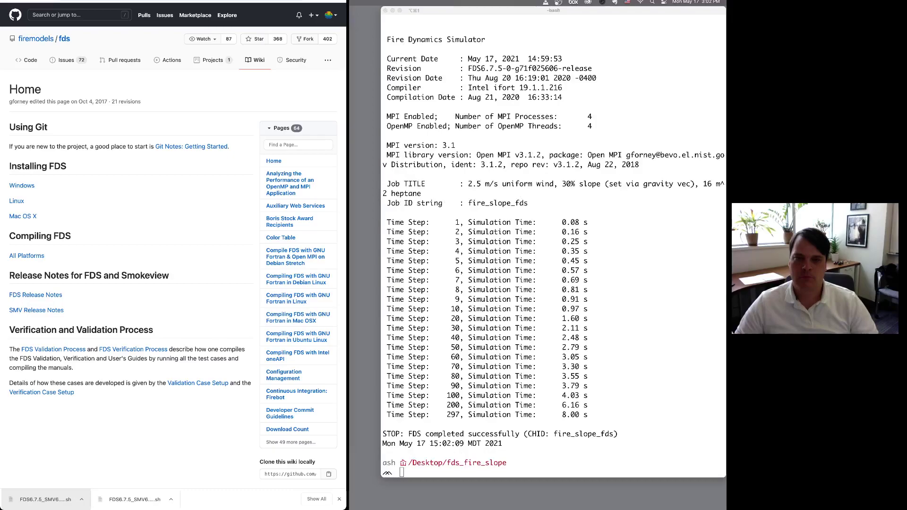
- Switch to the terminal and list the fds_fire_slope directory with ls to review the simulation's output files
{"action": "left_click", "coordinate": [483, 387]}
{"action": "type", "text": "ls"}
{"action": "key", "text": "Return"}
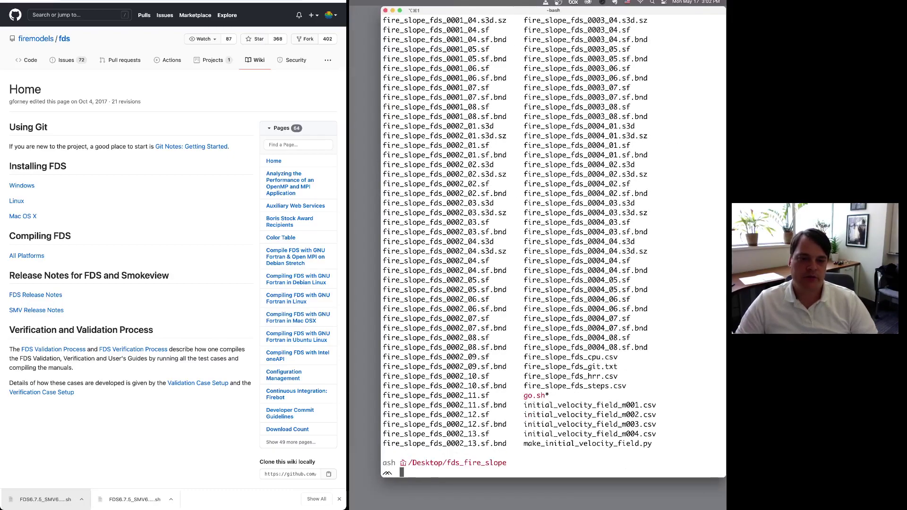
{"action": "scroll", "coordinate": [512, 316], "scroll_direction": "up", "scroll_amount": 10}
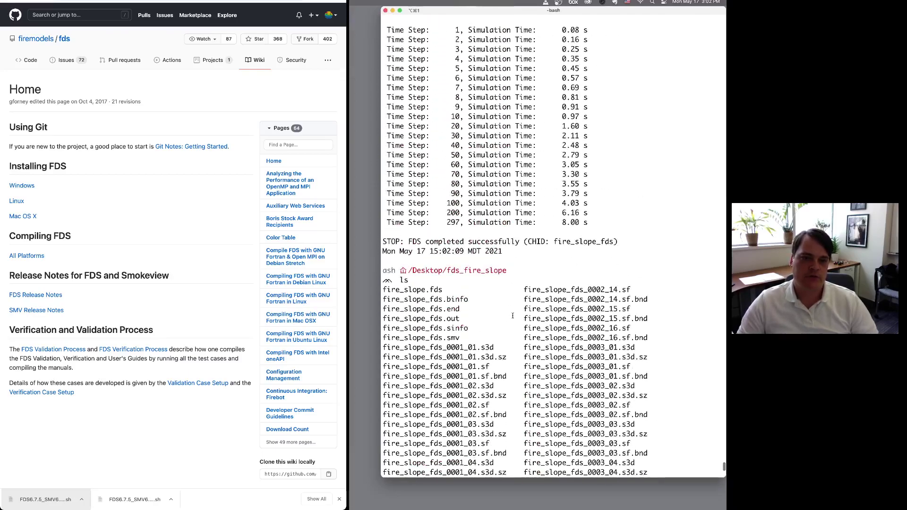
{"action": "scroll", "coordinate": [513, 315], "scroll_direction": "down", "scroll_amount": 6}
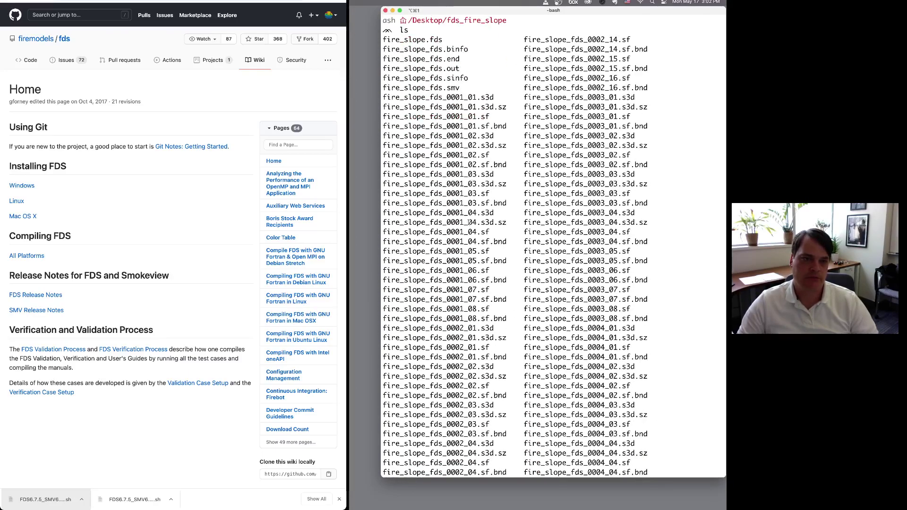
{"action": "scroll", "coordinate": [534, 235], "scroll_direction": "down", "scroll_amount": 5}
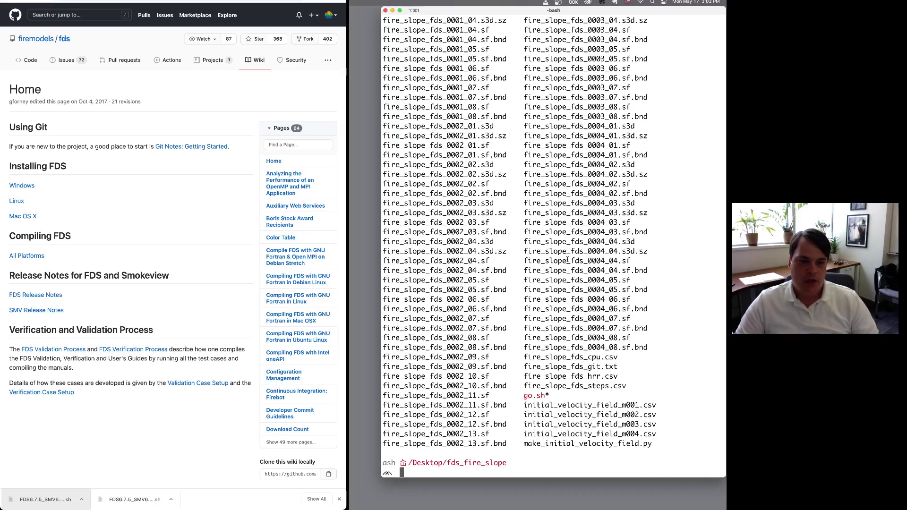
{"action": "key", "text": "ctrl+l"}
{"action": "type", "text": "ls"}
{"action": "key", "text": "Return"}
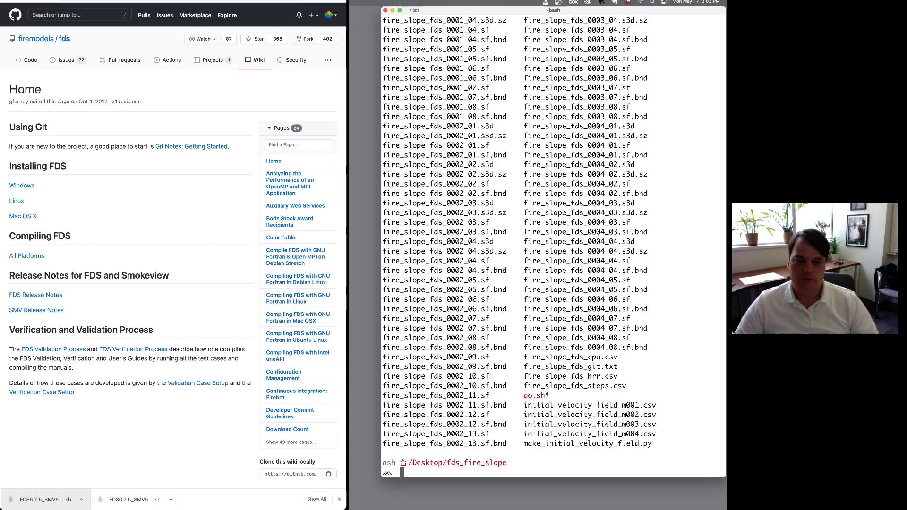
- Open the results by running smokeview fire_slope_fds, and enlarge the viewer window over the terminal
{"action": "type", "text": "smokeview"}
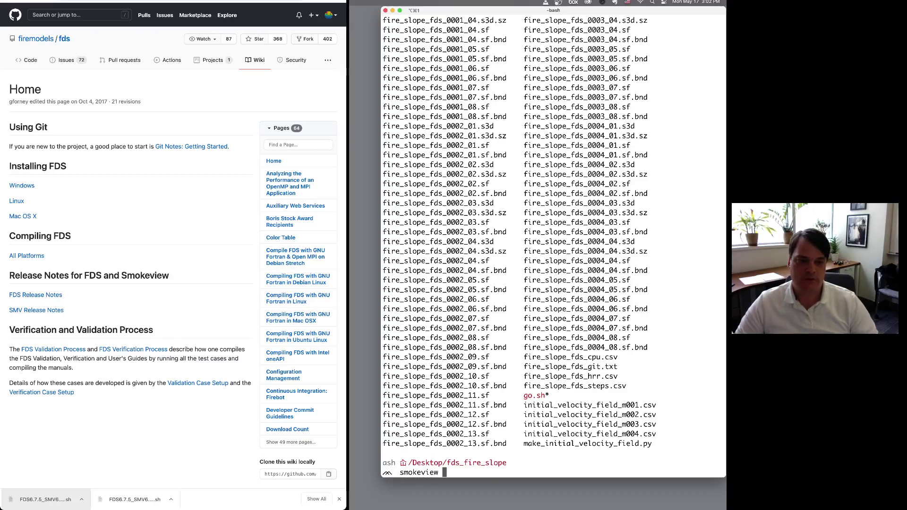
{"action": "type", "text": "fire_slope_fds"}
{"action": "key", "text": "Return"}
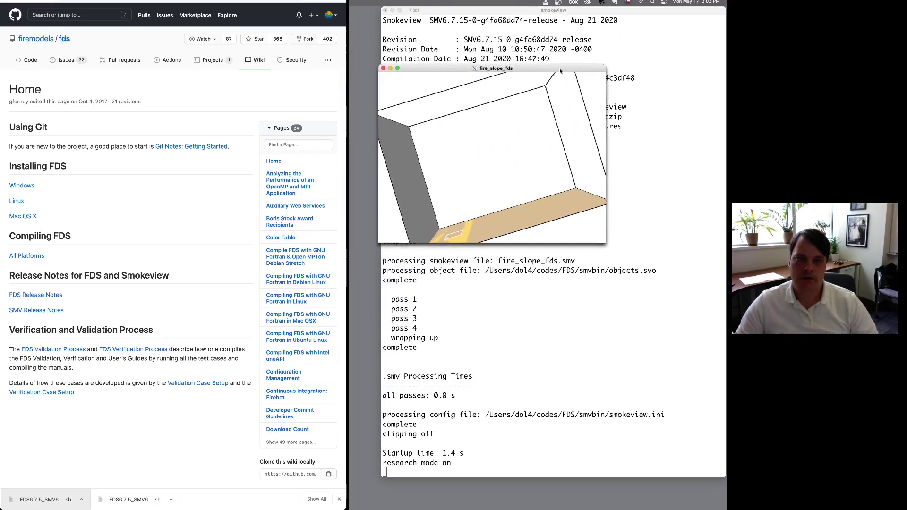
{"action": "left_click_drag", "start_coordinate": [560, 69], "coordinate": [521, 17]}
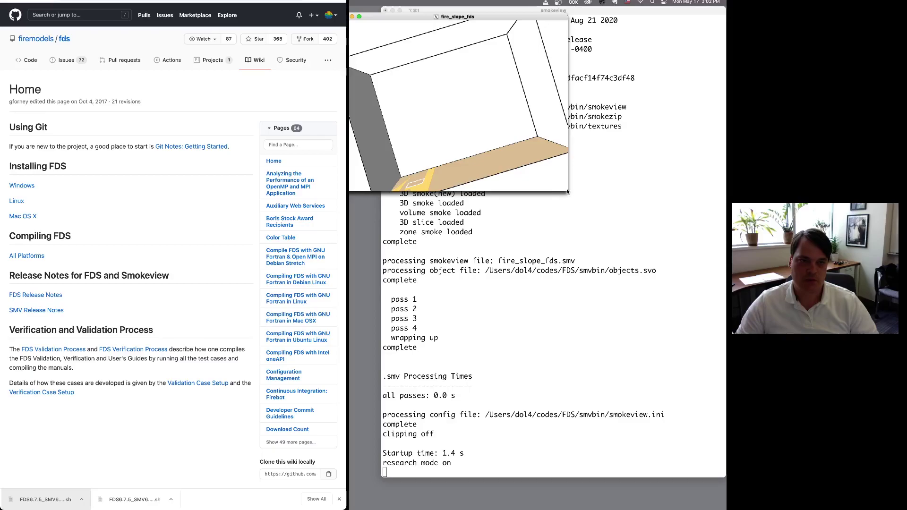
{"action": "left_click_drag", "start_coordinate": [568, 191], "coordinate": [681, 343]}
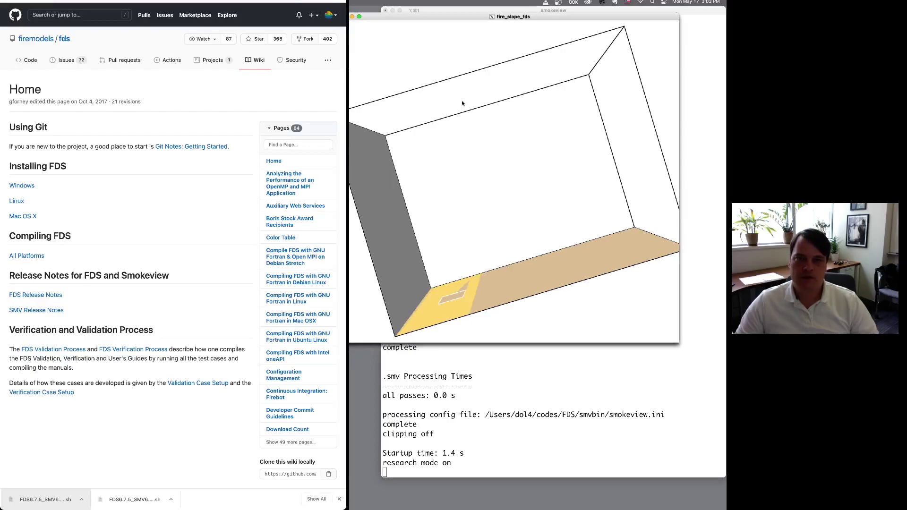
- Load the TEMPERATURE slice at X=15.0 in Smokeview
{"action": "right_click", "coordinate": [450, 64]}
{"action": "mouse_move", "coordinate": [483, 66]}
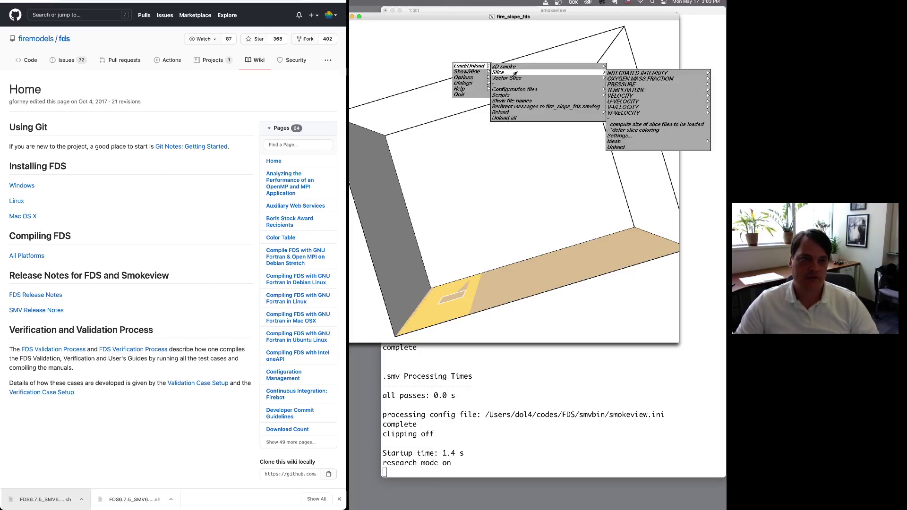
{"action": "mouse_move", "coordinate": [615, 73]}
{"action": "mouse_move", "coordinate": [622, 90]}
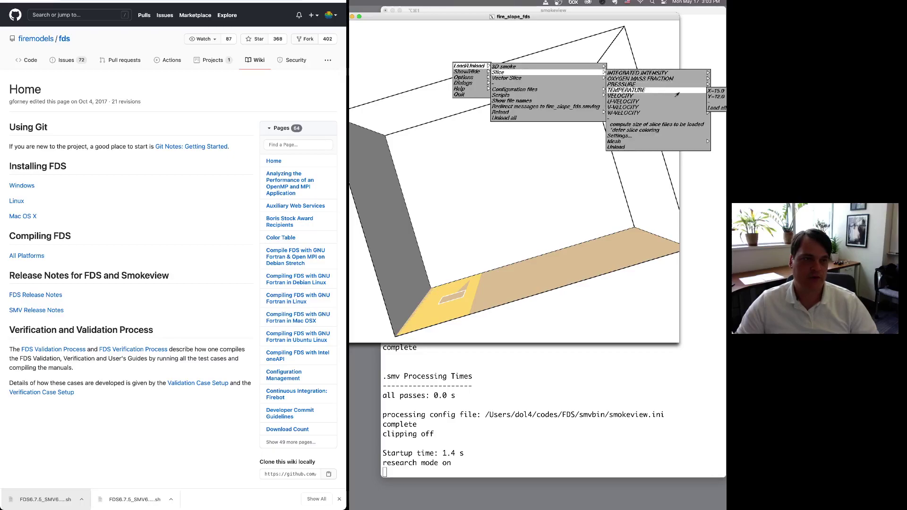
{"action": "left_click", "coordinate": [716, 91]}
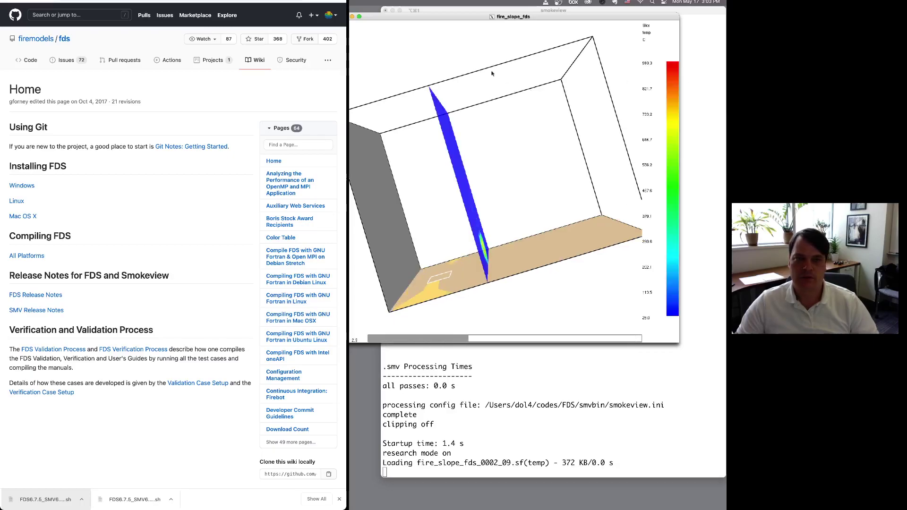
- Load the TEMPERATURE slice at Y=12.0 alongside the existing slice
{"action": "right_click", "coordinate": [364, 47]}
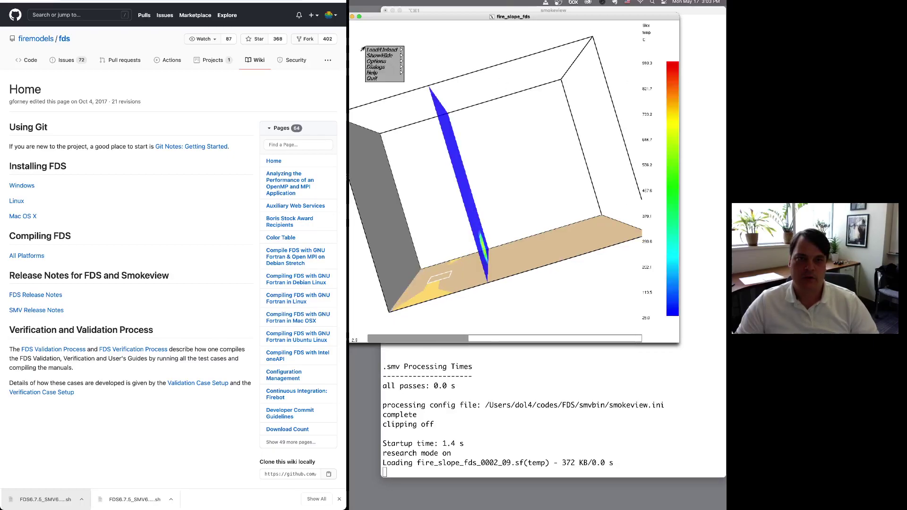
{"action": "mouse_move", "coordinate": [368, 55]}
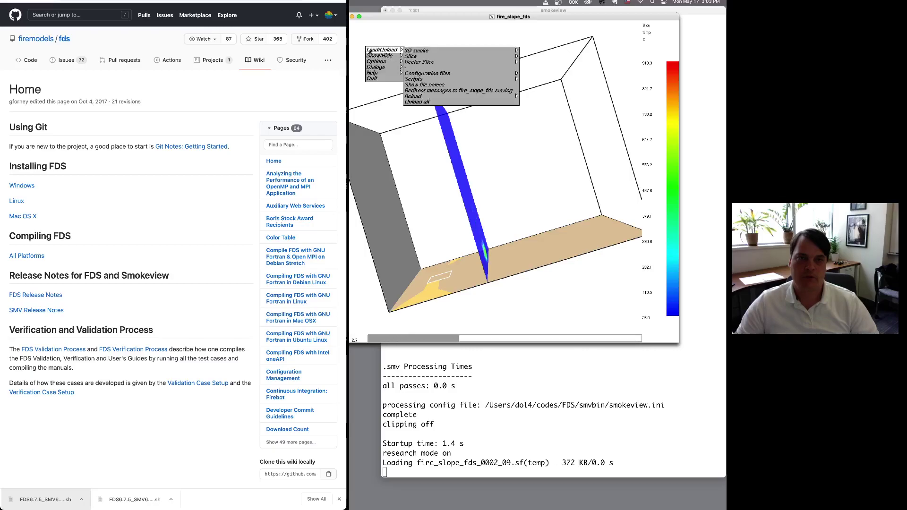
{"action": "mouse_move", "coordinate": [416, 56]}
{"action": "mouse_move", "coordinate": [549, 70]}
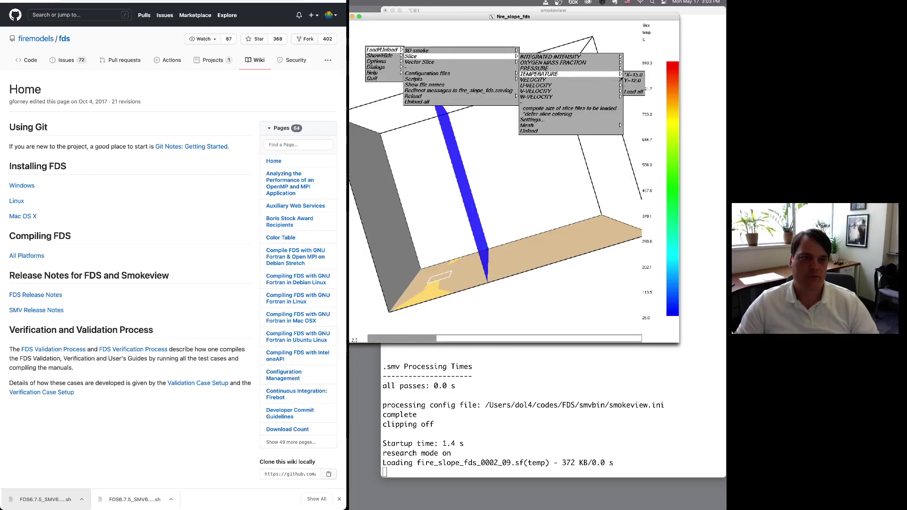
{"action": "left_click", "coordinate": [632, 74]}
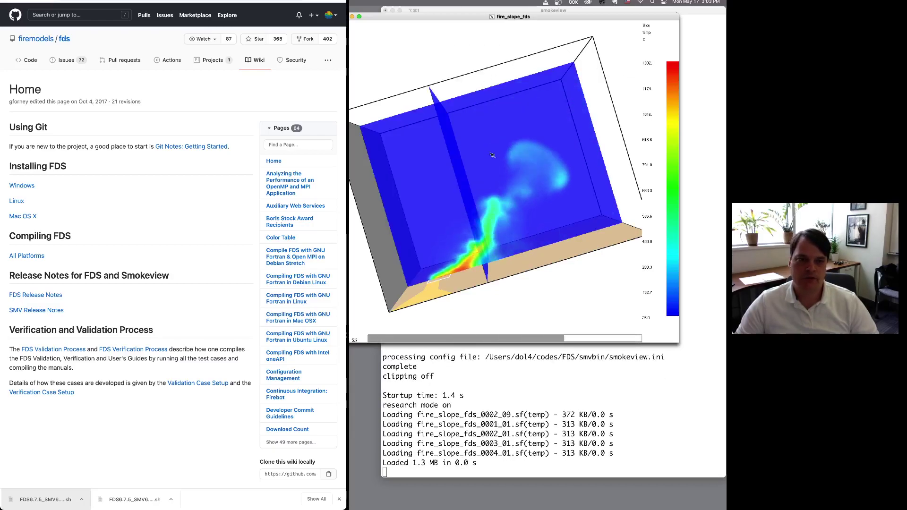
- Rotate the domain and scrub the temperature animation to about 7.1 s to examine the plume's development
{"action": "left_click_drag", "start_coordinate": [489, 175], "coordinate": [476, 166]}
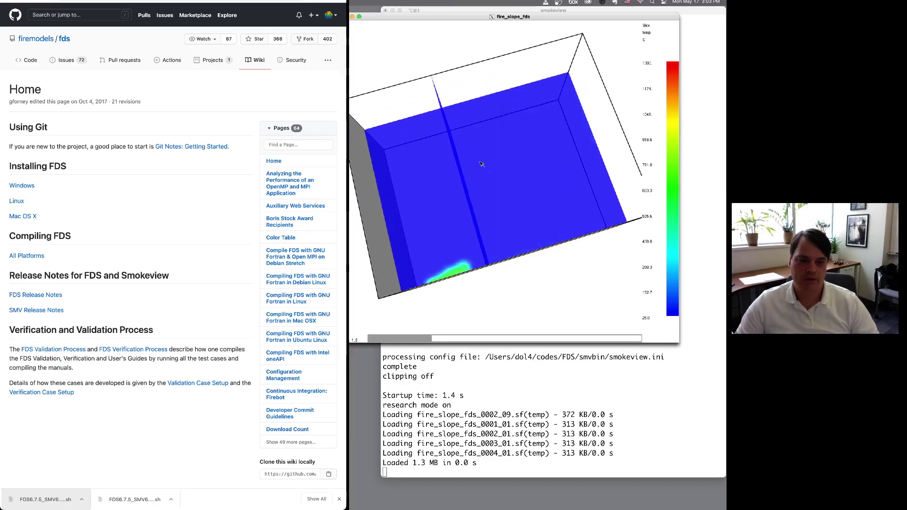
{"action": "left_click_drag", "start_coordinate": [481, 164], "coordinate": [471, 161]}
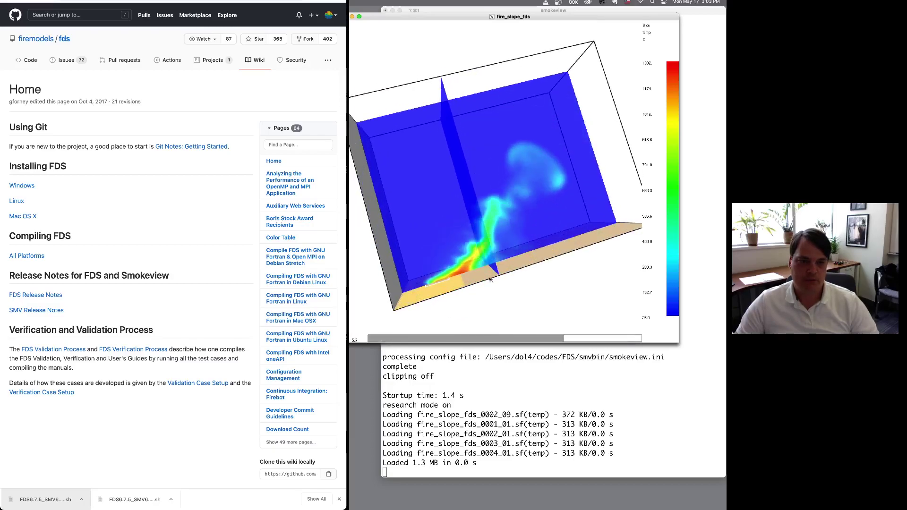
{"action": "left_click", "coordinate": [510, 337]}
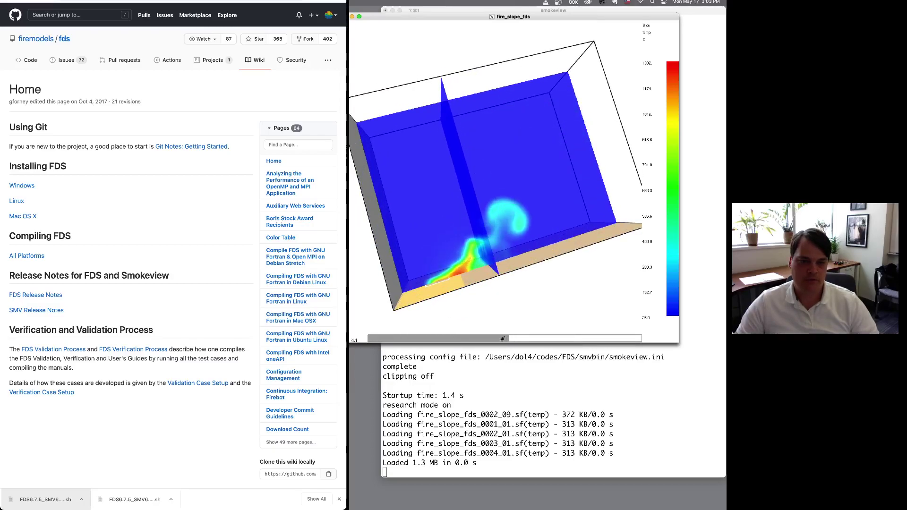
{"action": "left_click_drag", "start_coordinate": [499, 339], "coordinate": [609, 339]}
{"action": "left_click_drag", "start_coordinate": [482, 215], "coordinate": [484, 214]}
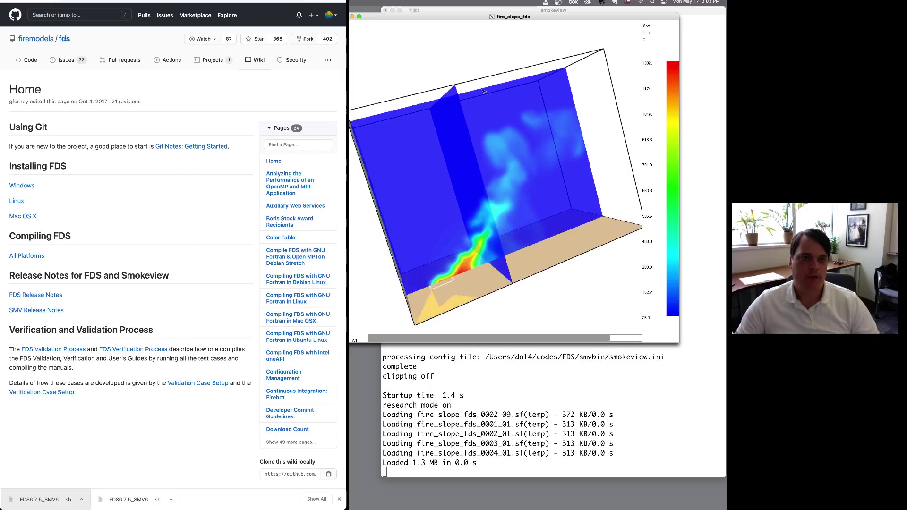
- Load the SOOT DENSITY 3D smoke data for all meshes on top of the temperature slices
{"action": "right_click", "coordinate": [480, 36]}
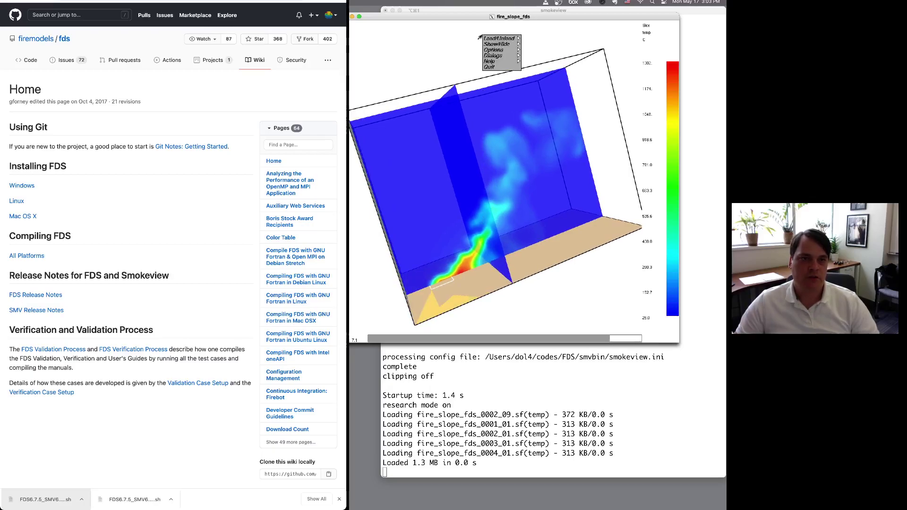
{"action": "mouse_move", "coordinate": [484, 41]}
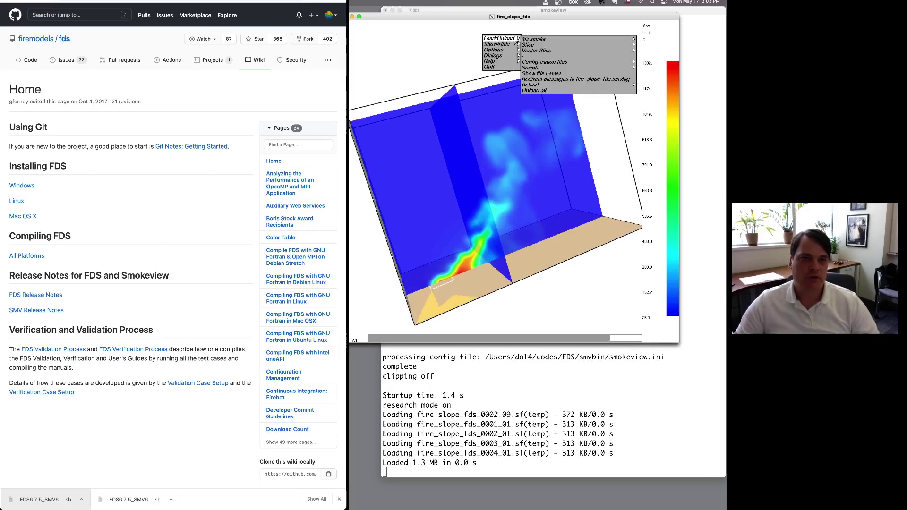
{"action": "mouse_move", "coordinate": [610, 52]}
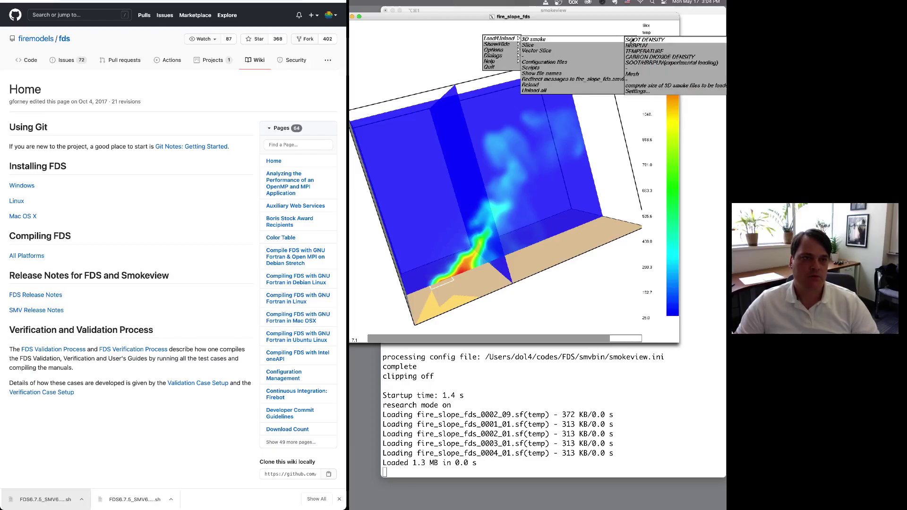
{"action": "left_click", "coordinate": [633, 41]}
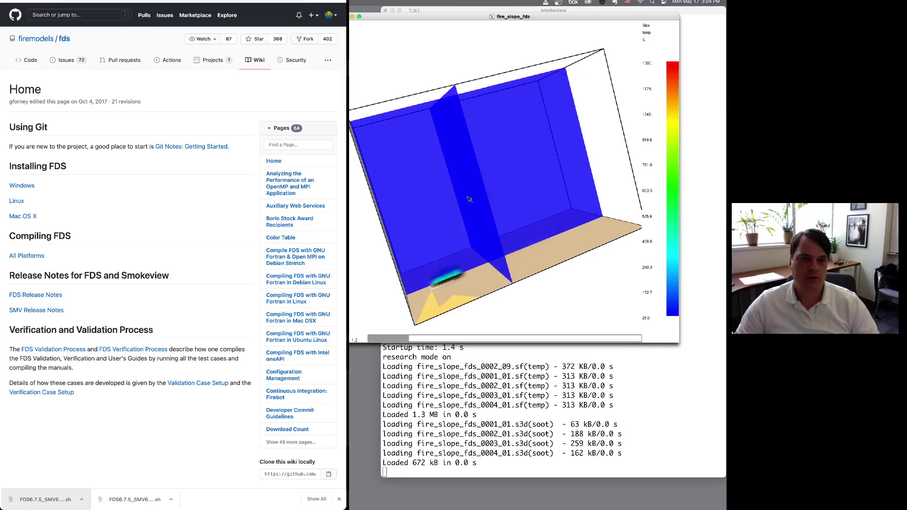
- Unload all of the loaded temperature slices, keeping the 3D smoke in the scene
{"action": "right_click", "coordinate": [449, 132]}
{"action": "mouse_move", "coordinate": [454, 133]}
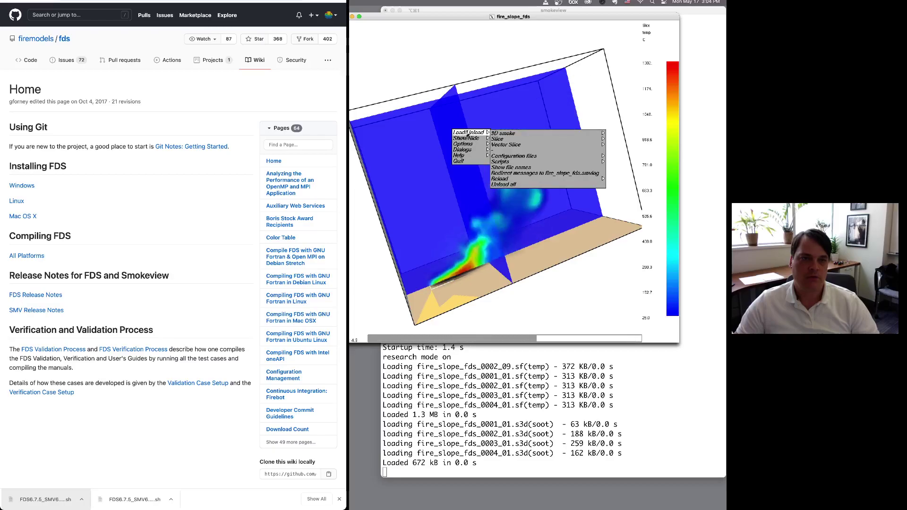
{"action": "mouse_move", "coordinate": [511, 135]}
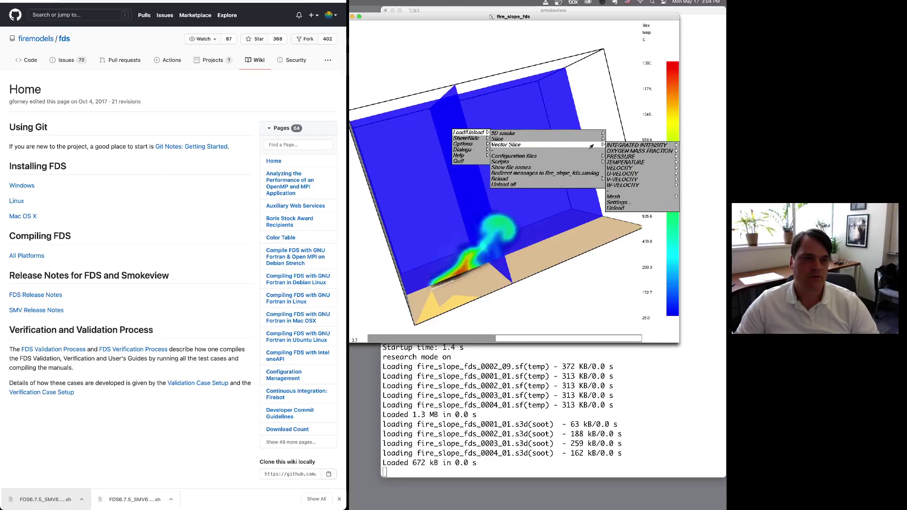
{"action": "mouse_move", "coordinate": [633, 145]}
{"action": "mouse_move", "coordinate": [591, 139]}
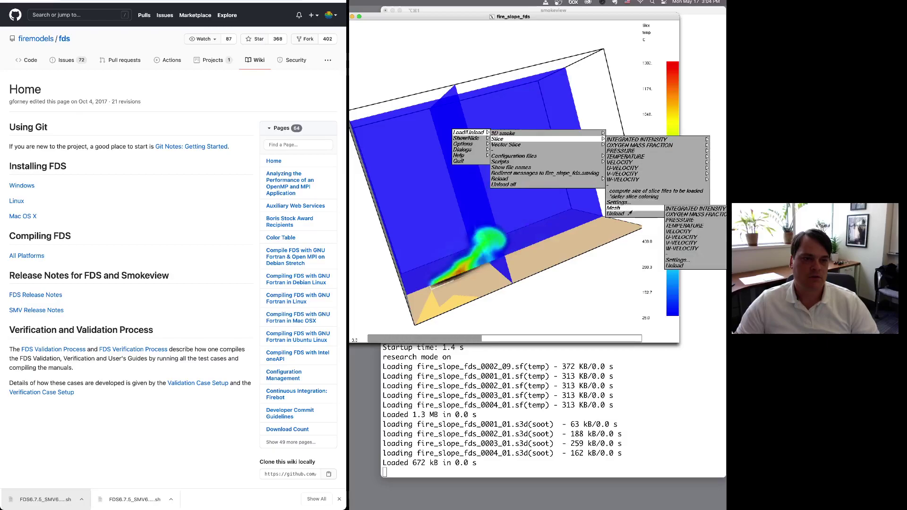
{"action": "mouse_move", "coordinate": [630, 215]}
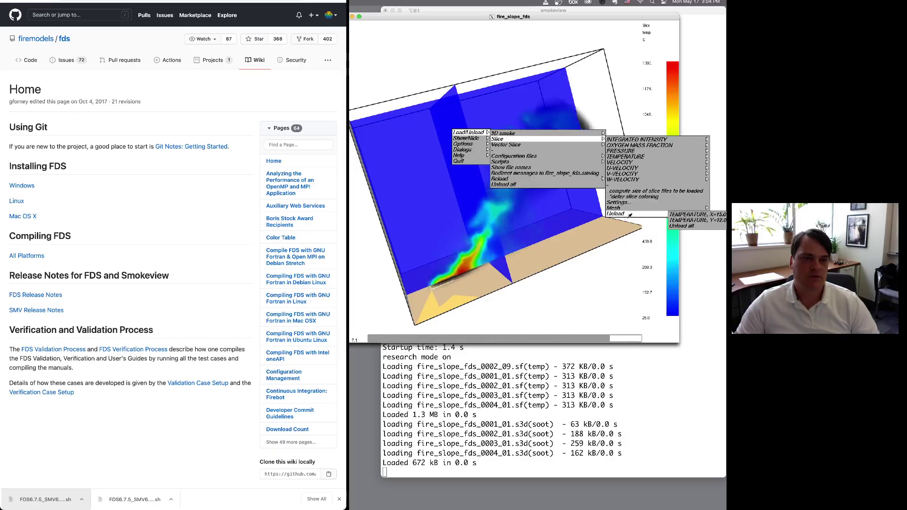
{"action": "left_click", "coordinate": [682, 226]}
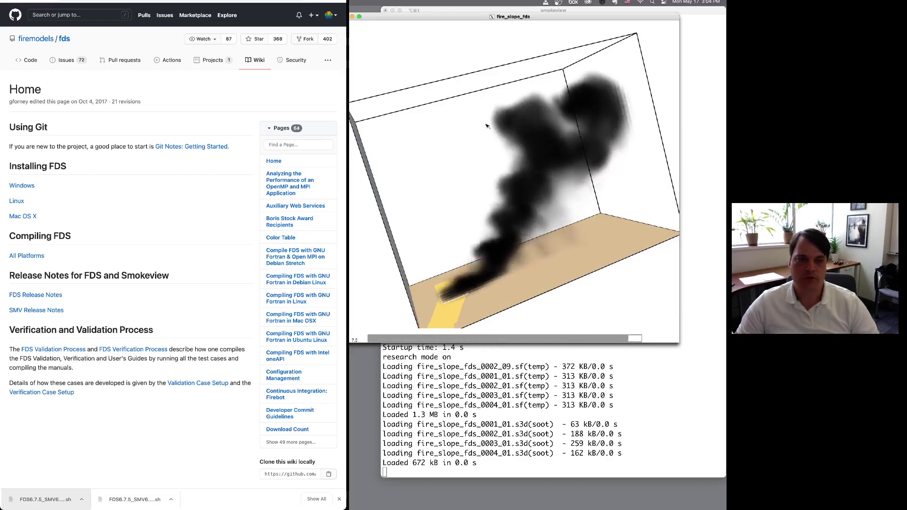
- Load the HRRPUV 3D smoke data alongside the soot, rotate the domain and scrub the fire animation to about 3.1 s
{"action": "right_click", "coordinate": [441, 45]}
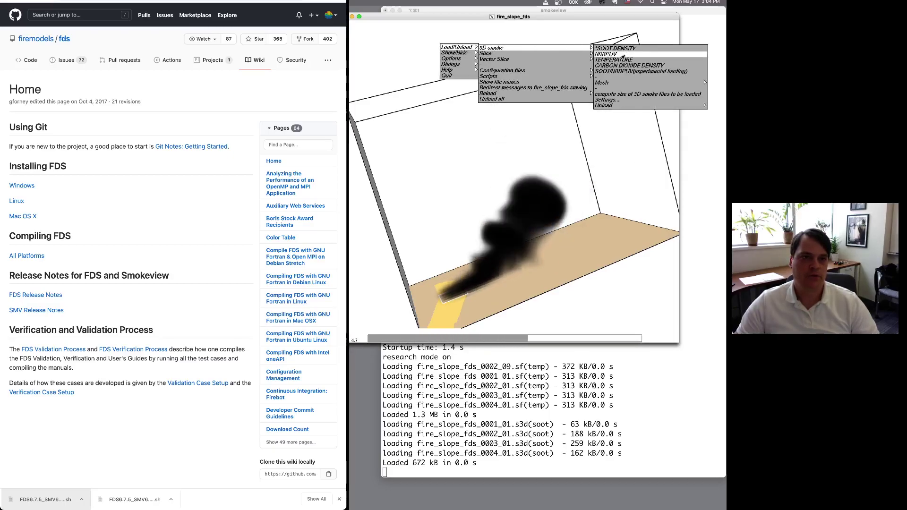
{"action": "left_click", "coordinate": [624, 56]}
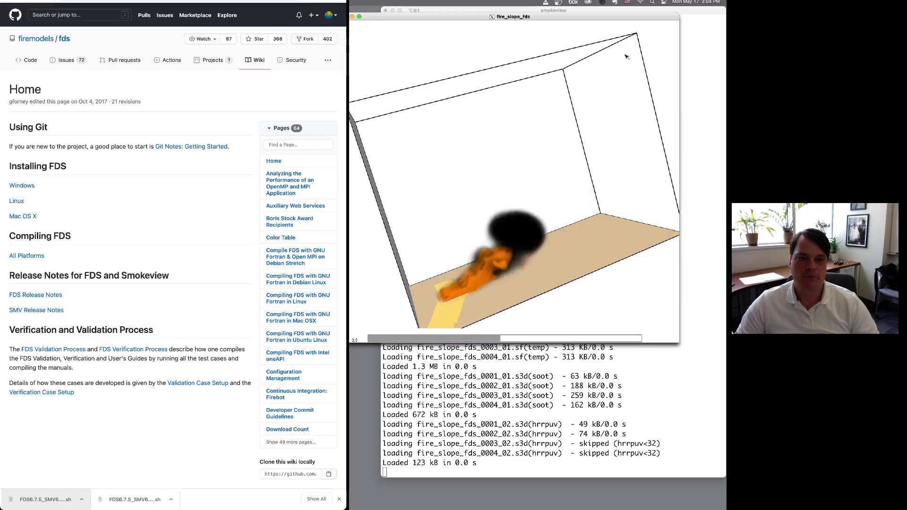
{"action": "mouse_move", "coordinate": [478, 205]}
{"action": "left_mouse_down"}
{"action": "mouse_move", "coordinate": [488, 206]}
{"action": "mouse_move", "coordinate": [458, 210]}
{"action": "mouse_move", "coordinate": [468, 202]}
{"action": "mouse_move", "coordinate": [483, 209]}
{"action": "mouse_move", "coordinate": [475, 208]}
{"action": "left_mouse_up"}
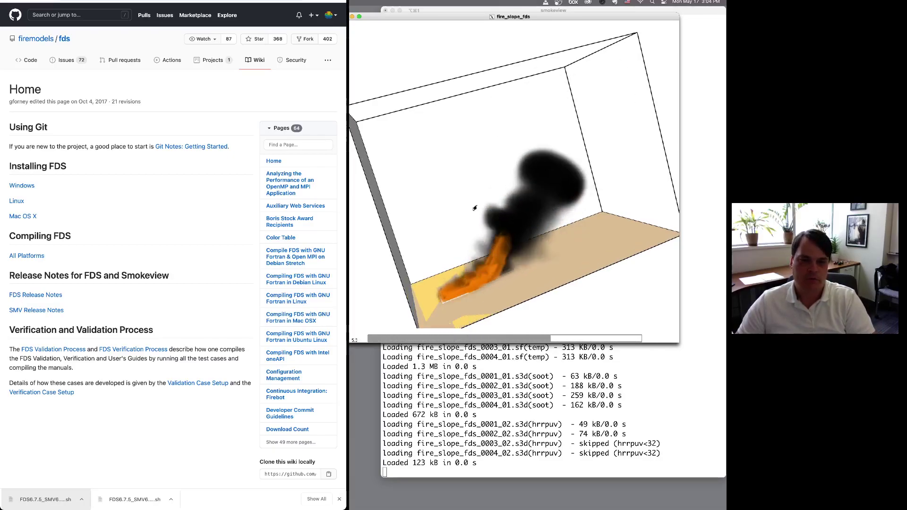
{"action": "mouse_move", "coordinate": [474, 208]}
{"action": "left_mouse_down"}
{"action": "mouse_move", "coordinate": [466, 207]}
{"action": "mouse_move", "coordinate": [475, 202]}
{"action": "left_mouse_up"}
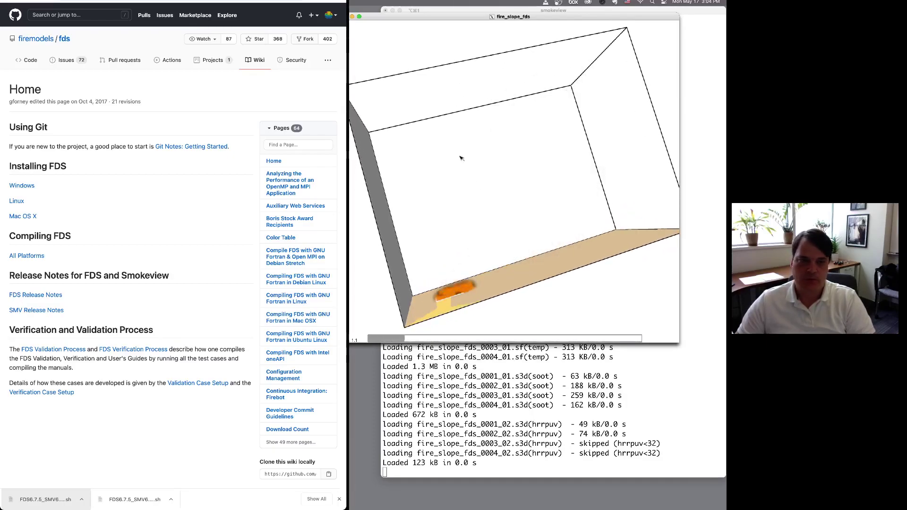
{"action": "left_click", "coordinate": [475, 338]}
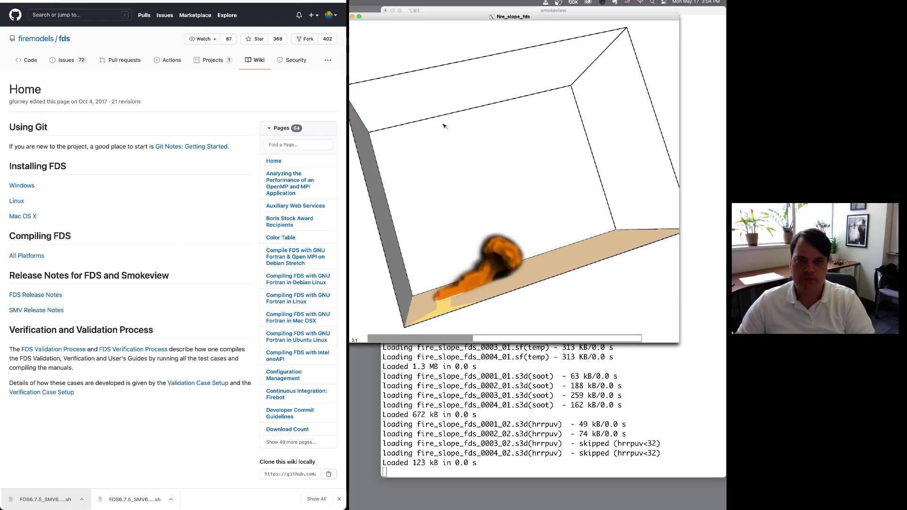
{"action": "right_click", "coordinate": [448, 89]}
{"action": "mouse_move", "coordinate": [448, 92]}
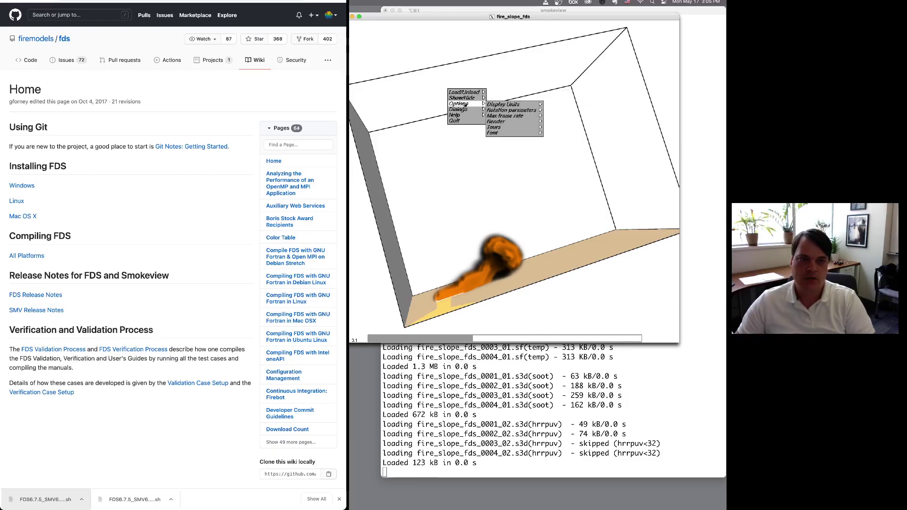
{"action": "left_click", "coordinate": [464, 75]}
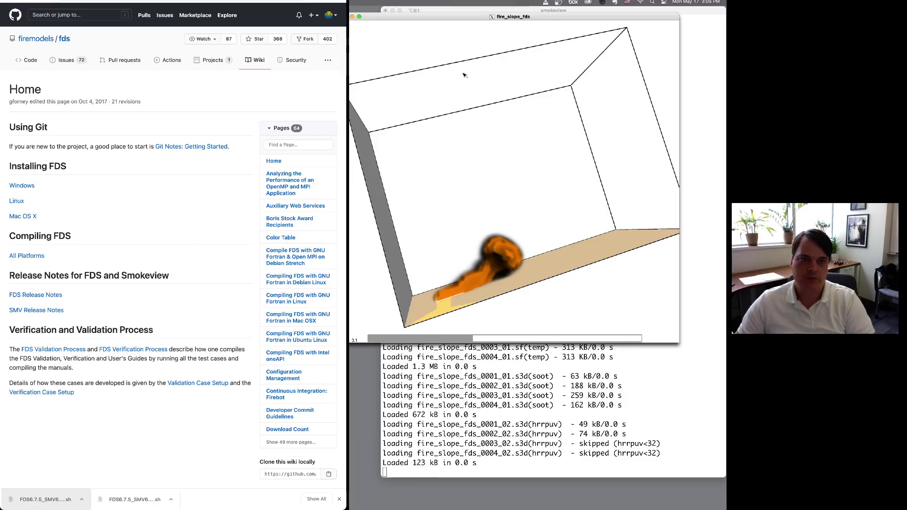
- Close Smokeview and move up from fds_fire_slope to the Desktop directory in the terminal
{"action": "key", "text": "super+w"}
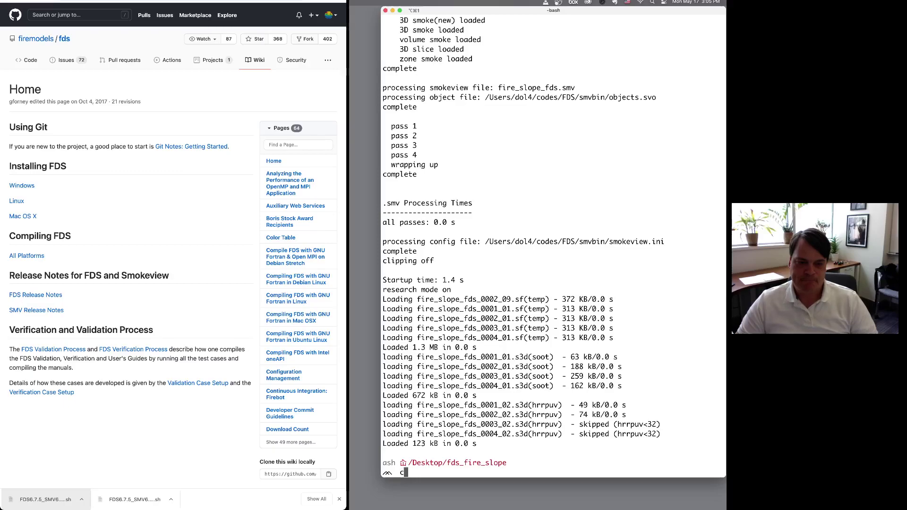
{"action": "key", "text": "Return"}
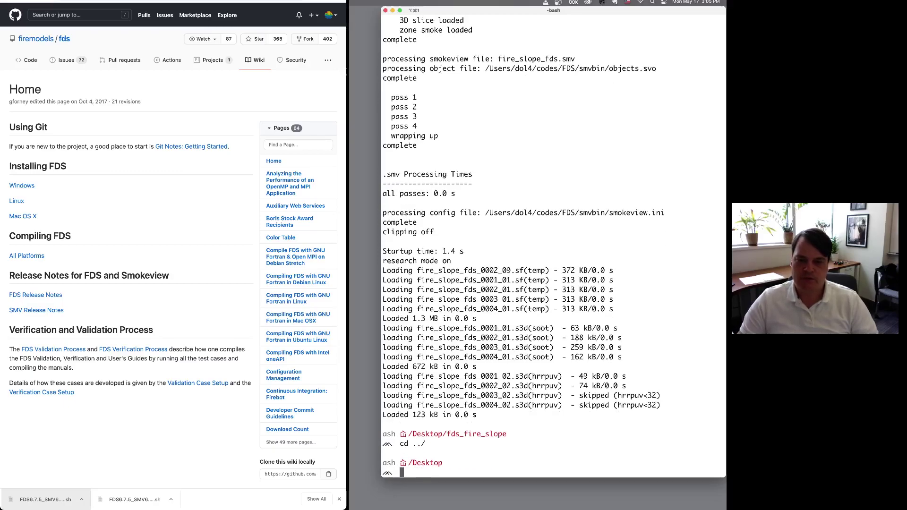
{"action": "key", "text": "super+Tab"}
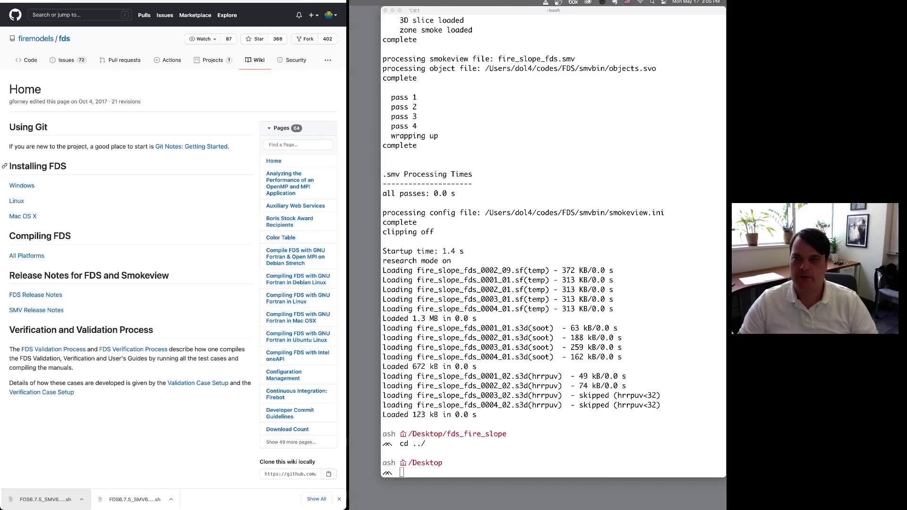
{"action": "mouse_move", "coordinate": [36, 39]}
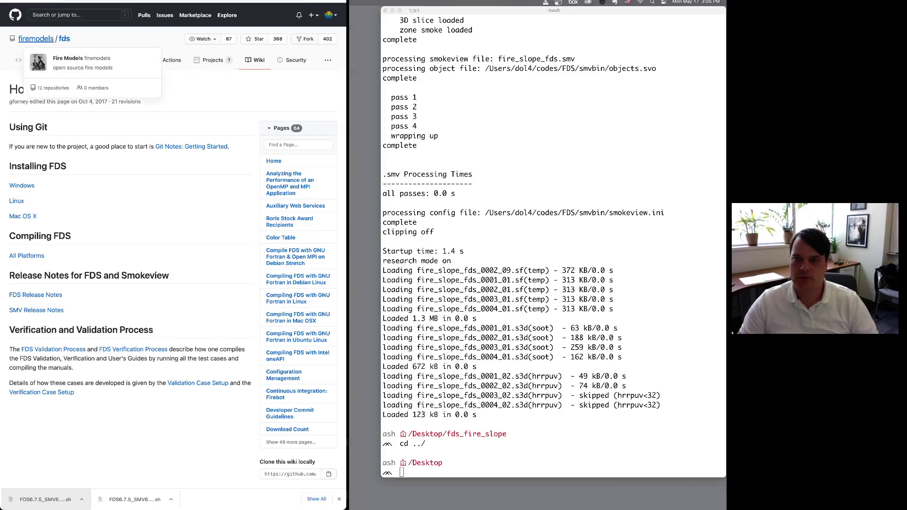
{"action": "left_click", "coordinate": [64, 39]}
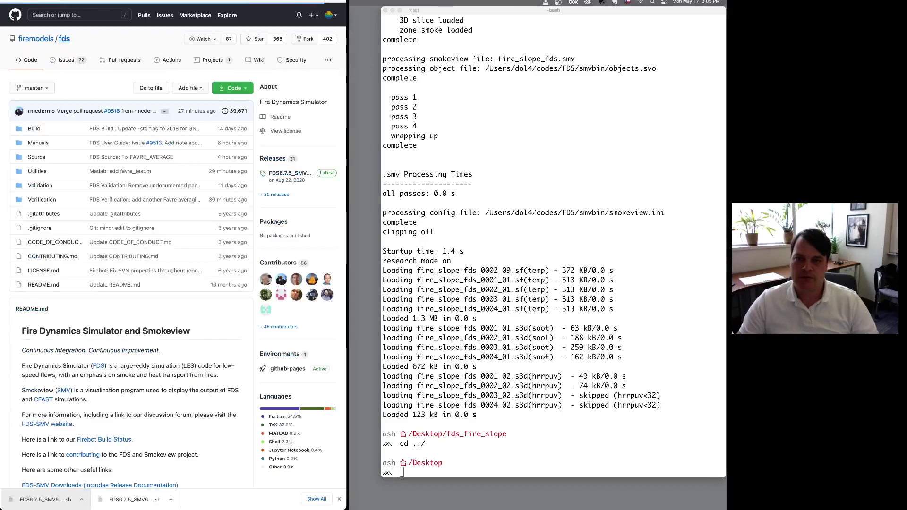
{"action": "left_click", "coordinate": [233, 88]}
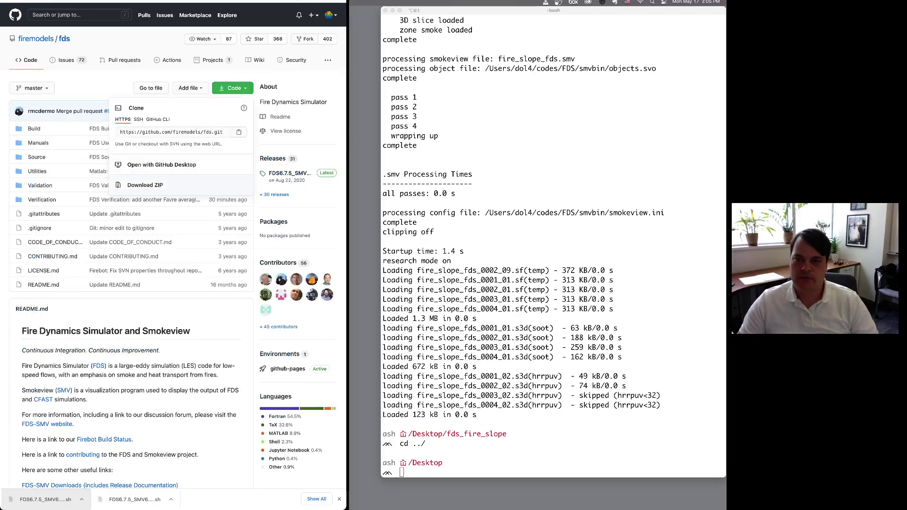
{"action": "left_click_drag", "start_coordinate": [120, 132], "coordinate": [173, 132]}
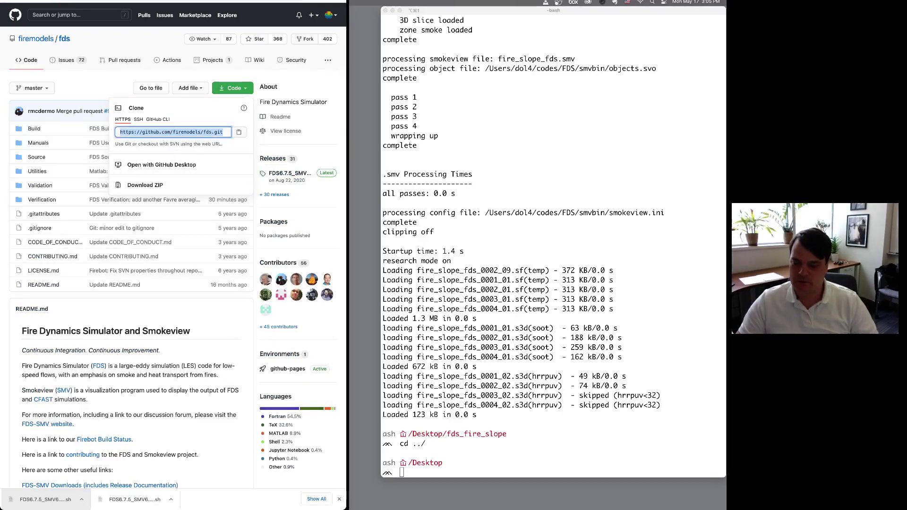
{"action": "left_click", "coordinate": [514, 237]}
{"action": "type", "text": "git clone"}
{"action": "type", "text": "https://github.com/firemodels/fds.git"}
{"action": "key", "text": "Return"}
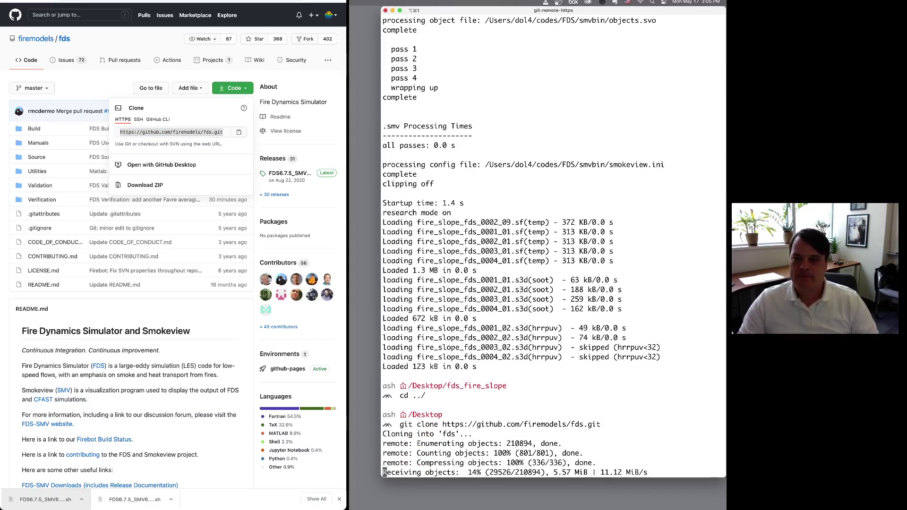
- Browse the fds repository on GitHub to the Utilities/Python/scripts folder to view its Python scripts
{"action": "key", "text": "super+Tab"}
{"action": "left_click", "coordinate": [37, 171]}
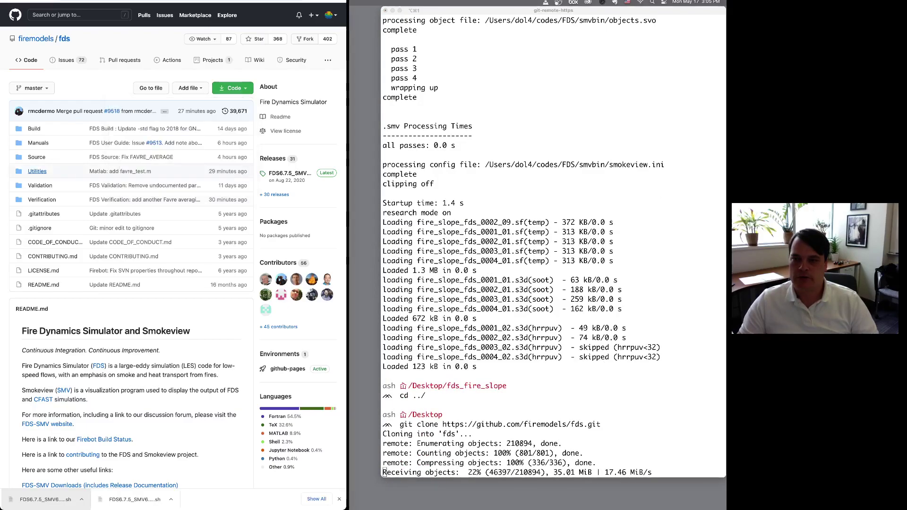
{"action": "left_click", "coordinate": [37, 172]}
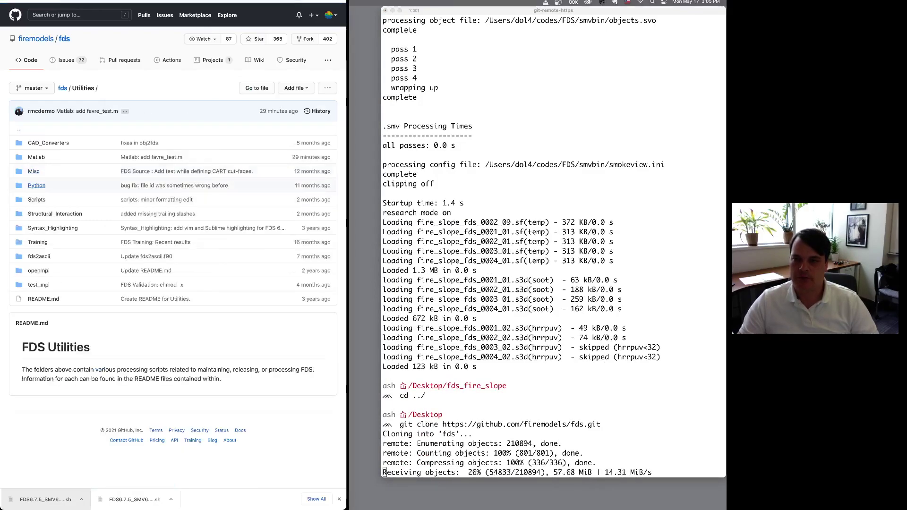
{"action": "left_click", "coordinate": [36, 185]}
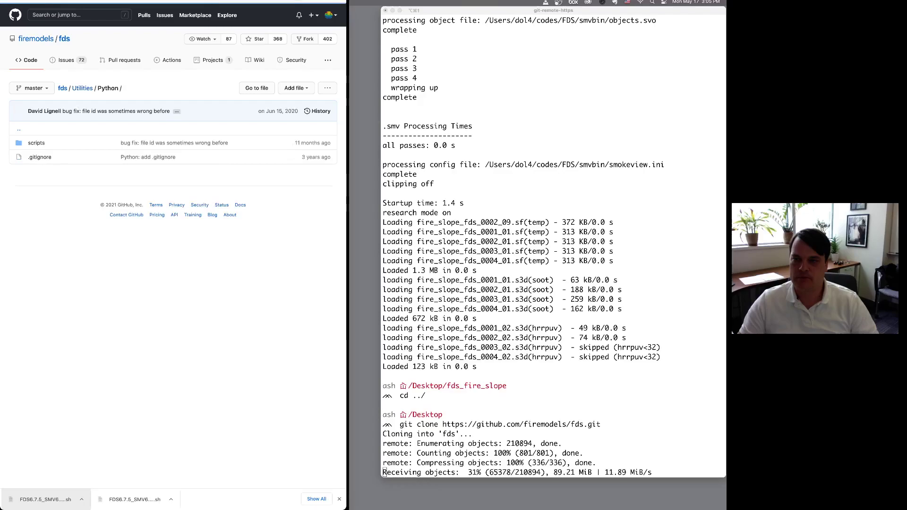
{"action": "left_click", "coordinate": [37, 142]}
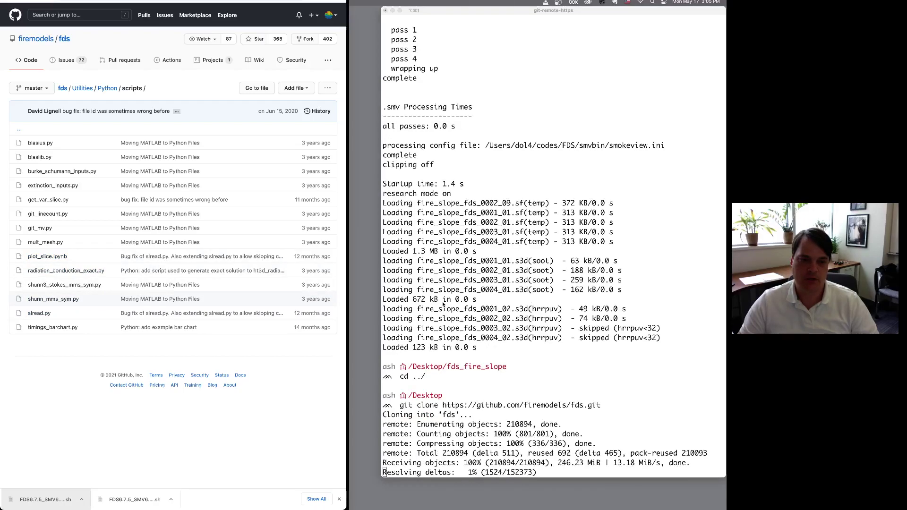
- List the Desktop contents in the terminal, then enter the cloned fds directory and list its contents
{"action": "left_click", "coordinate": [443, 304]}
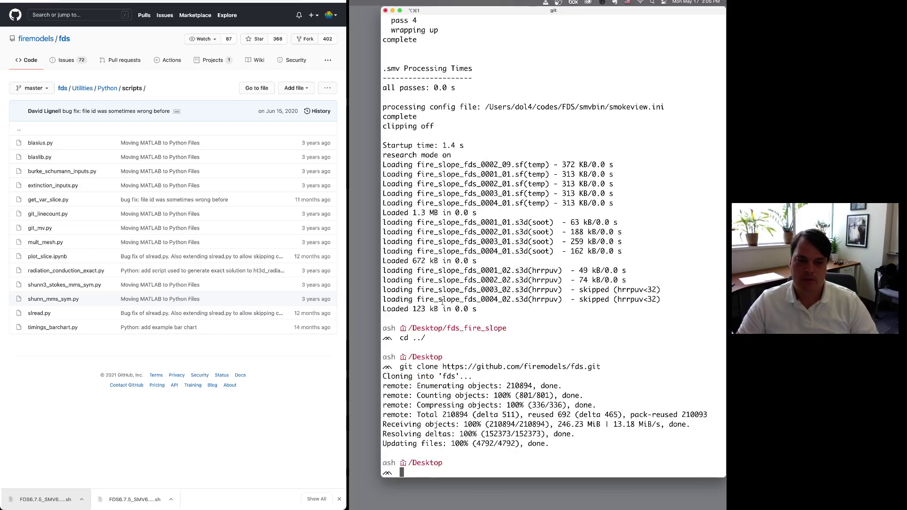
{"action": "type", "text": "ls"}
{"action": "key", "text": "Return"}
{"action": "type", "text": "cd fd"}
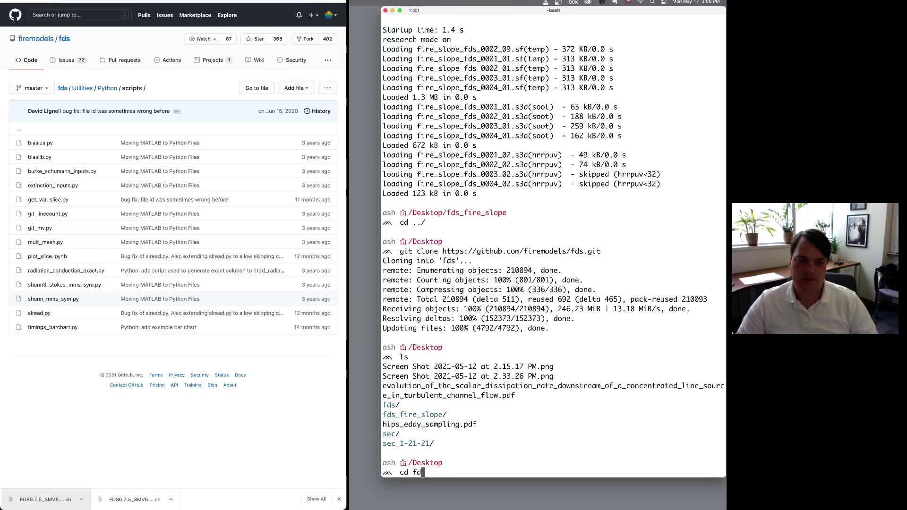
{"action": "type", "text": "s"}
{"action": "key", "text": "Return"}
{"action": "type", "text": "ls"}
{"action": "key", "text": "Return"}
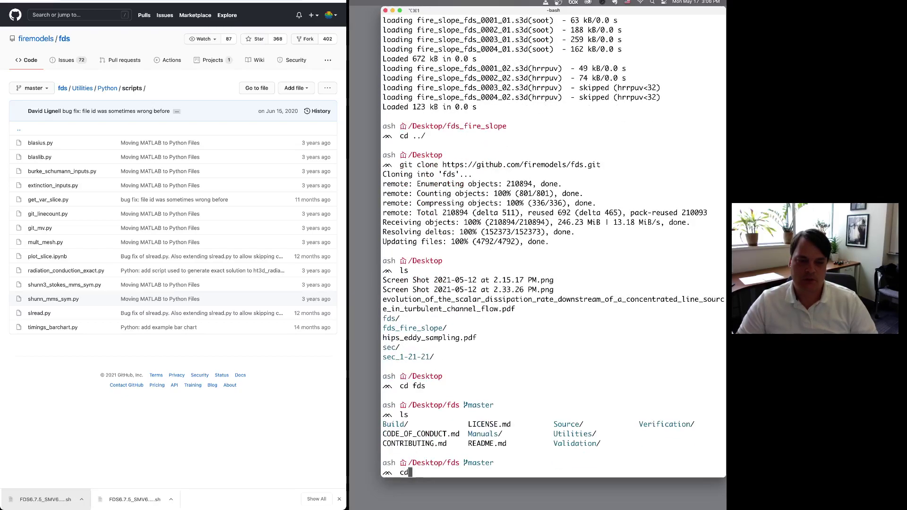
- Change into the Utilities/Python/scripts directory of the clone and list its files
{"action": "type", "text": "cd U"}
{"action": "key", "text": "Tab"}
{"action": "type", "text": "P"}
{"action": "key", "text": "Tab"}
{"action": "type", "text": "s"}
{"action": "key", "text": "Tab"}
{"action": "key", "text": "Return"}
{"action": "type", "text": "ls"}
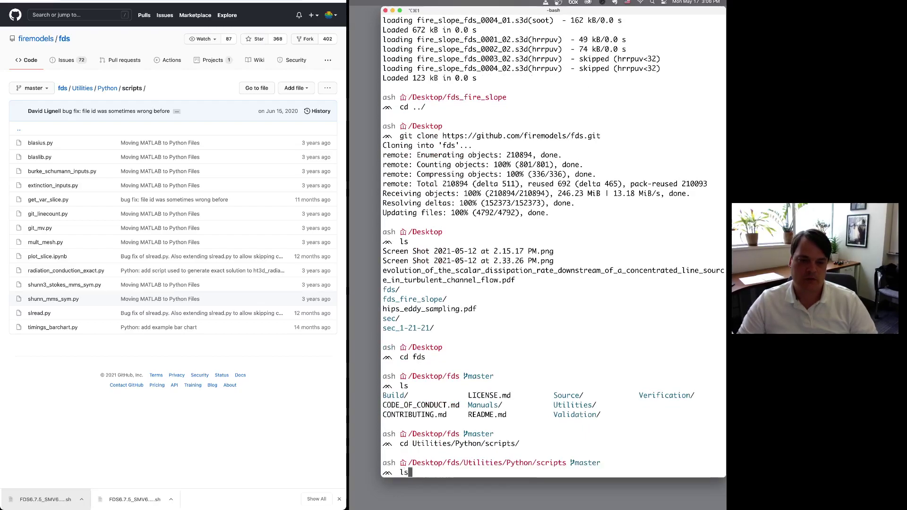
{"action": "key", "text": "Return"}
- Copy slread.py, plot_slice.ipynb and get_var_slice.py to ~/Desktop/fds_fire_slope/
{"action": "type", "text": "cp "}
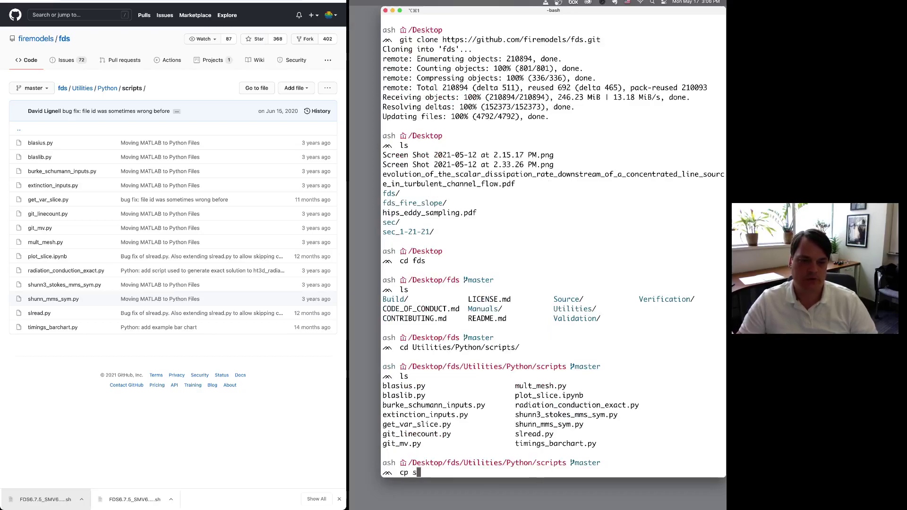
{"action": "type", "text": "sl"}
{"action": "key", "text": "Tab"}
{"action": "type", "text": "p"}
{"action": "key", "text": "Tab"}
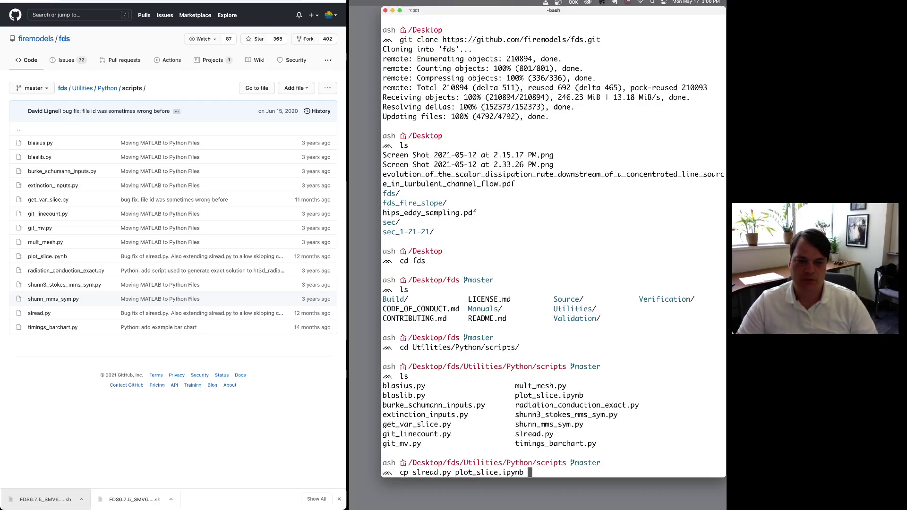
{"action": "type", "text": "ge"}
{"action": "key", "text": "Tab"}
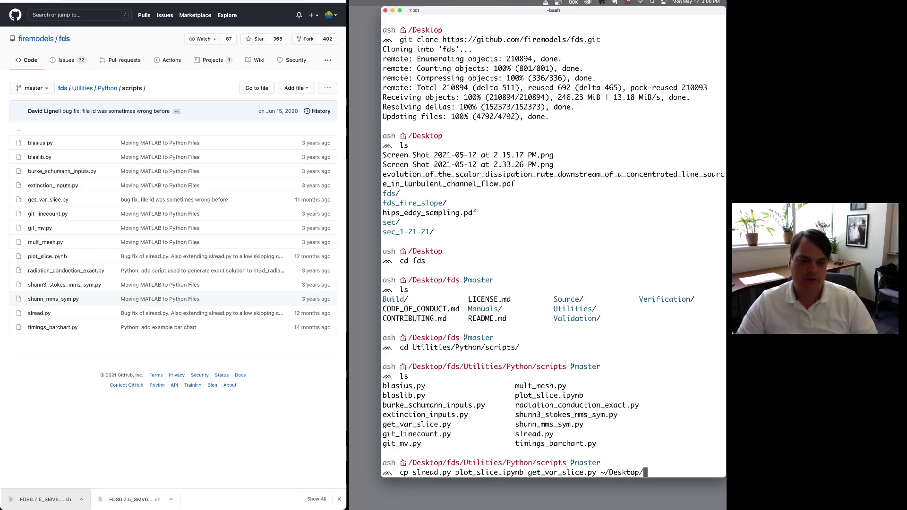
{"action": "key", "text": "BackSpace"}
{"action": "key", "text": "BackSpace"}
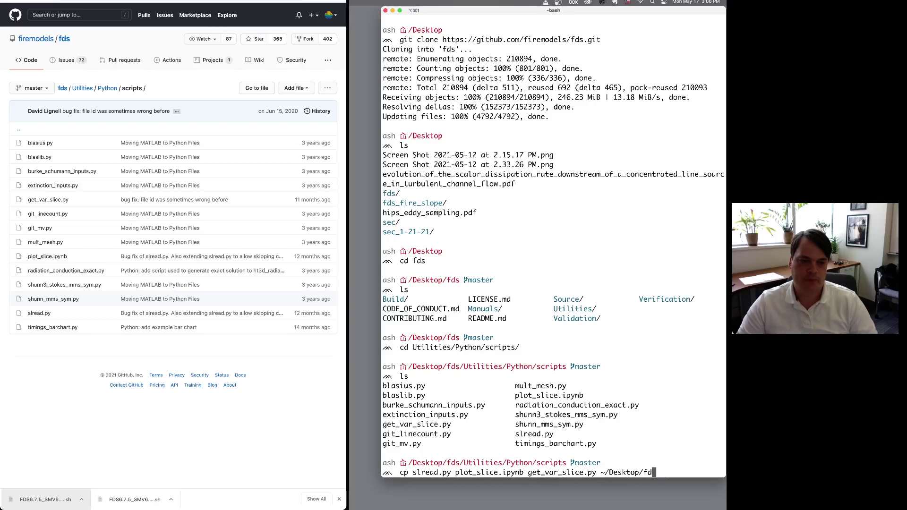
{"action": "key", "text": "Return"}
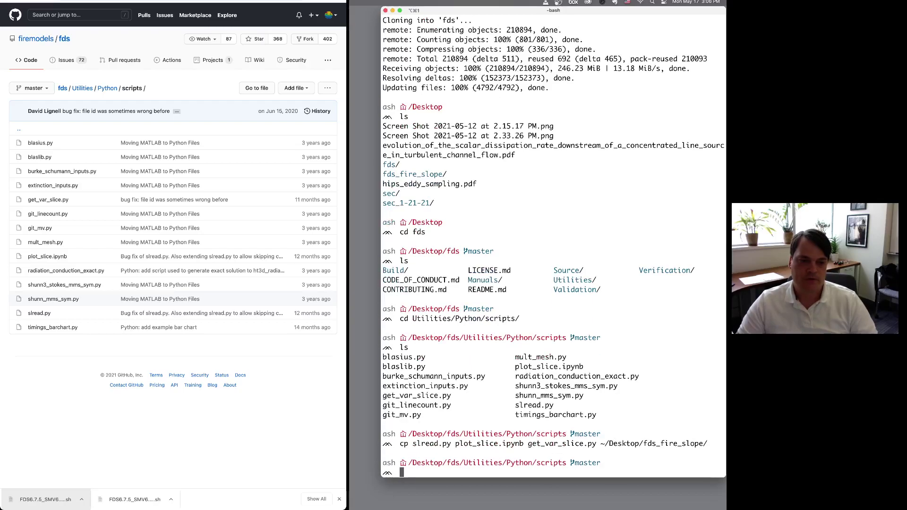
- Return to the home directory and change into Desktop/fds_fire_slope
{"action": "type", "text": "cd"}
{"action": "key", "text": "Return"}
{"action": "type", "text": "cd Desktop/f"}
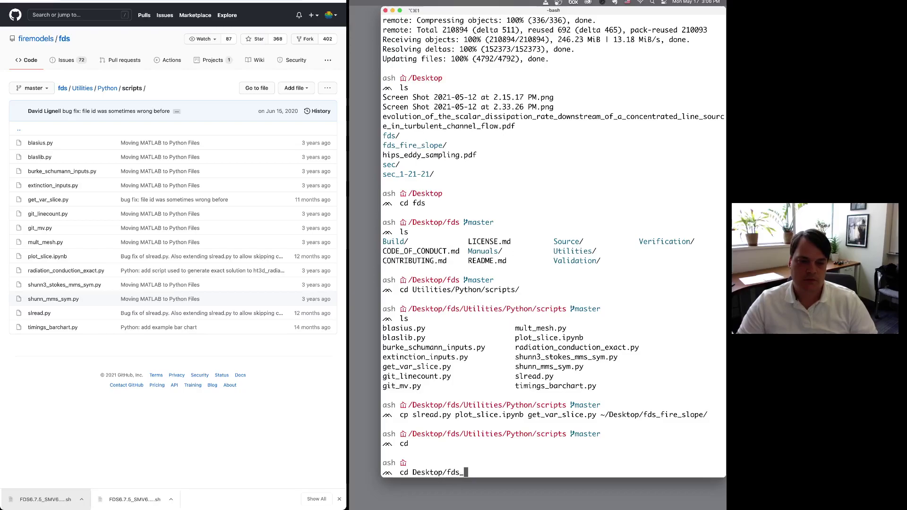
{"action": "type", "text": "ds_"}
{"action": "key", "text": "Tab"}
{"action": "key", "text": "Return"}
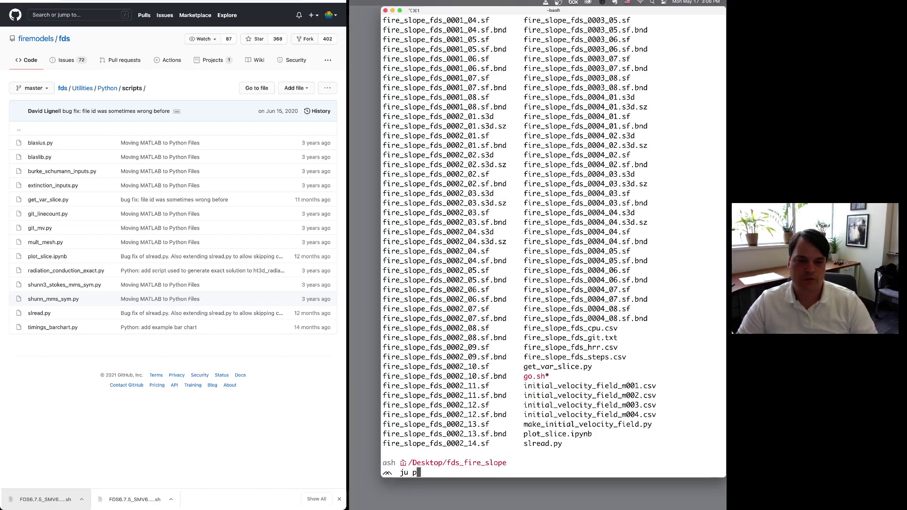
- Open plot_slice.ipynb in JupyterLab from the terminal, correcting the launch command
{"action": "type", "text": "ju p"}
{"action": "key", "text": "Tab"}
{"action": "key", "text": "Return"}
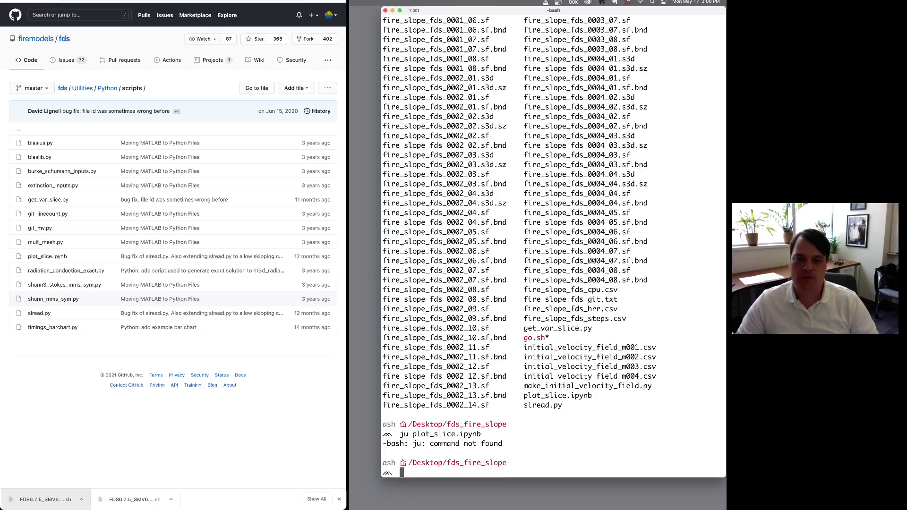
{"action": "key", "text": "Up"}
{"action": "key", "text": "Left"}
{"action": "key", "text": "Left"}
{"action": "key", "text": "Left"}
{"action": "key", "text": "Left"}
{"action": "key", "text": "Left"}
{"action": "key", "text": "Left"}
{"action": "key", "text": "Left"}
{"action": "key", "text": "Left"}
{"action": "key", "text": "Left"}
{"action": "key", "text": "Left"}
{"action": "key", "text": "Left"}
{"action": "key", "text": "Left"}
{"action": "key", "text": "Left"}
{"action": "key", "text": "Left"}
{"action": "key", "text": "Left"}
{"action": "key", "text": "Left"}
{"action": "key", "text": "Left"}
{"action": "type", "text": "p"}
{"action": "key", "text": "Return"}
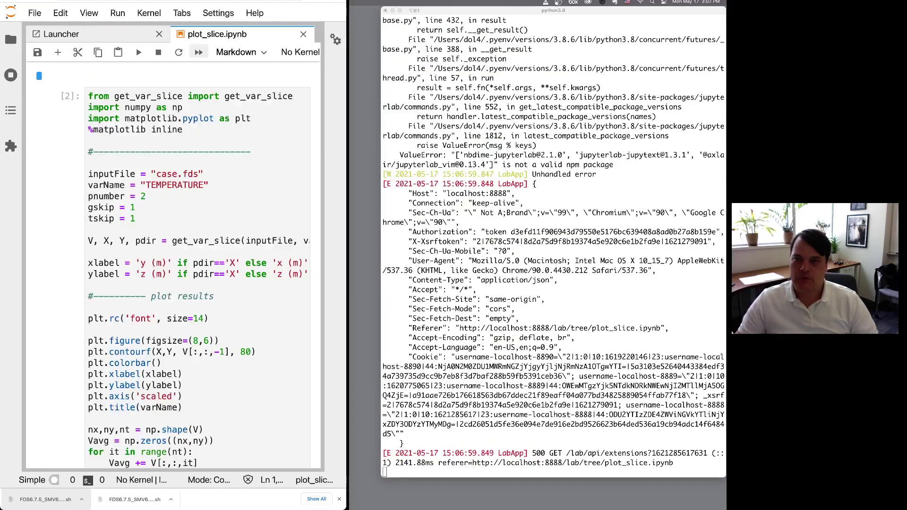
- Widen the notebook window slightly, reduce its zoom by two levels, and look over the introduction, code and plots
{"action": "scroll", "coordinate": [174, 264], "scroll_direction": "down", "scroll_amount": 15}
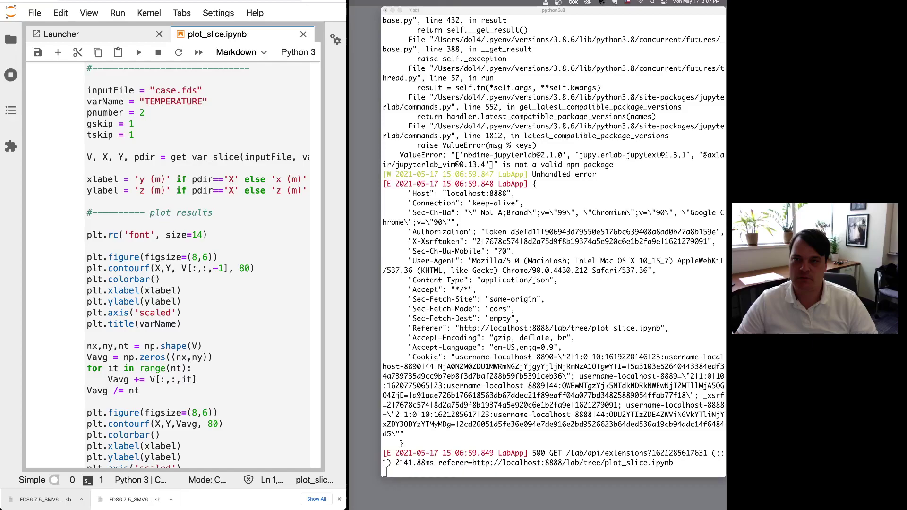
{"action": "mouse_move", "coordinate": [359, 237]}
{"action": "left_mouse_down"}
{"action": "mouse_move", "coordinate": [376, 238]}
{"action": "mouse_move", "coordinate": [351, 239]}
{"action": "left_mouse_up"}
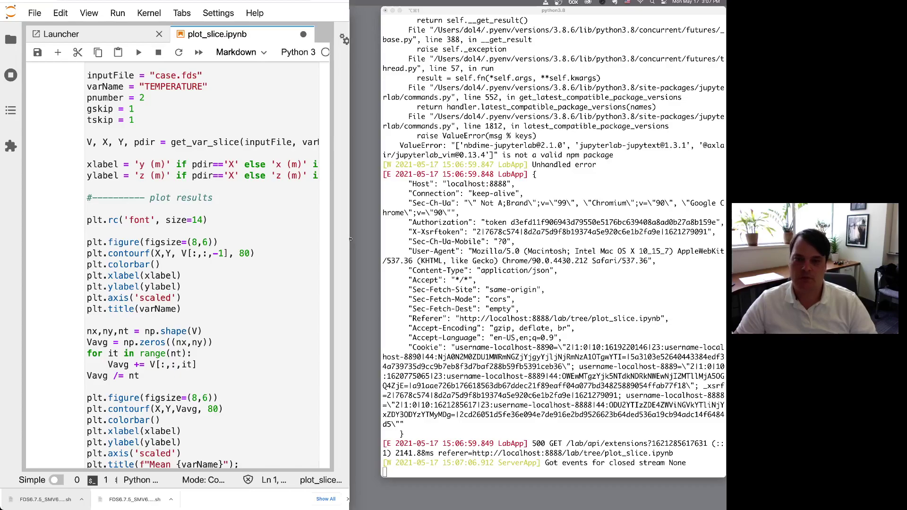
{"action": "key", "text": "super+minus"}
{"action": "key", "text": "super+minus"}
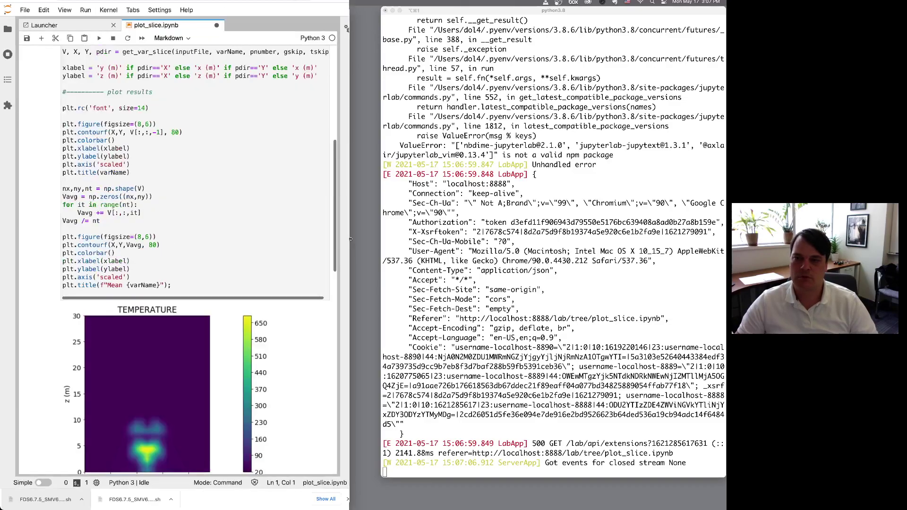
{"action": "scroll", "coordinate": [198, 259], "scroll_direction": "down", "scroll_amount": 2}
{"action": "scroll", "coordinate": [197, 260], "scroll_direction": "up", "scroll_amount": 8}
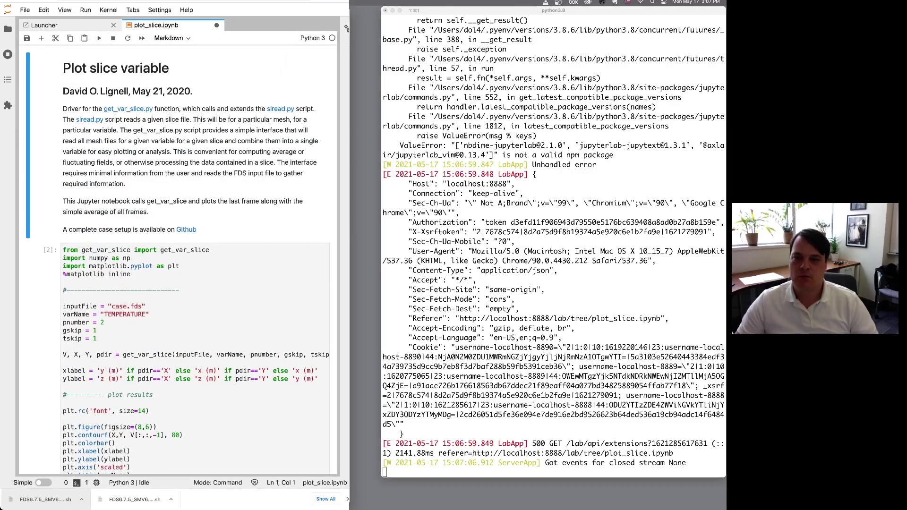
- Replace "case" in the code cell's inputFile value so that it reads "fds_fire_slope.fds"
{"action": "scroll", "coordinate": [121, 201], "scroll_direction": "down", "scroll_amount": 3}
{"action": "left_click", "coordinate": [121, 201]}
{"action": "key", "text": "b"}
{"action": "key", "text": "c"}
{"action": "key", "text": "w"}
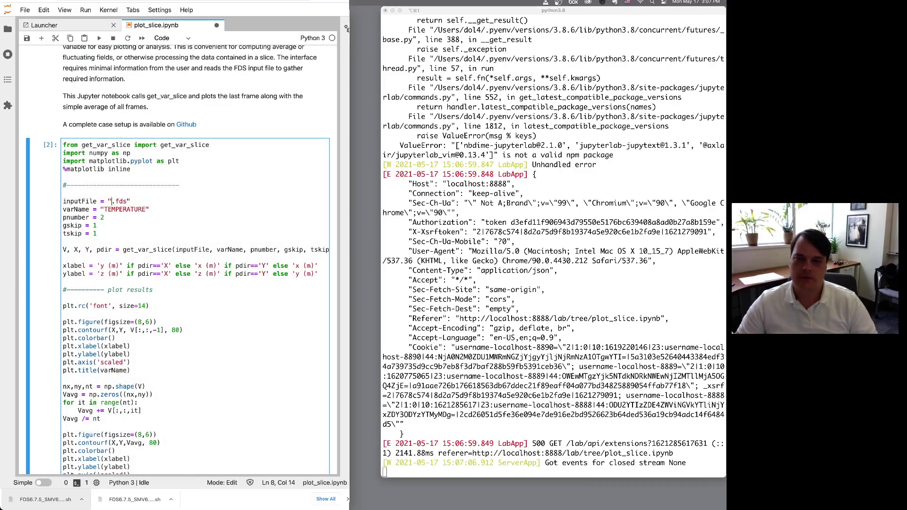
{"action": "type", "text": "fds_"}
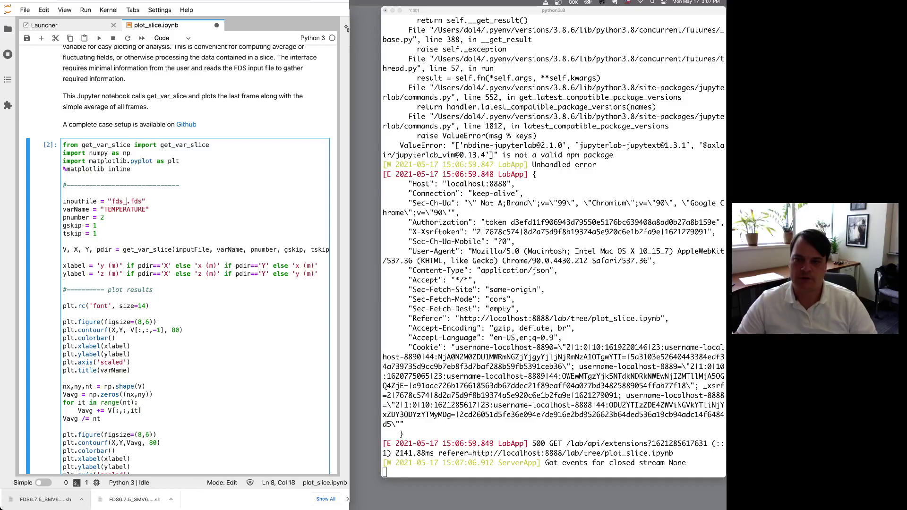
{"action": "type", "text": "fire_slope"}
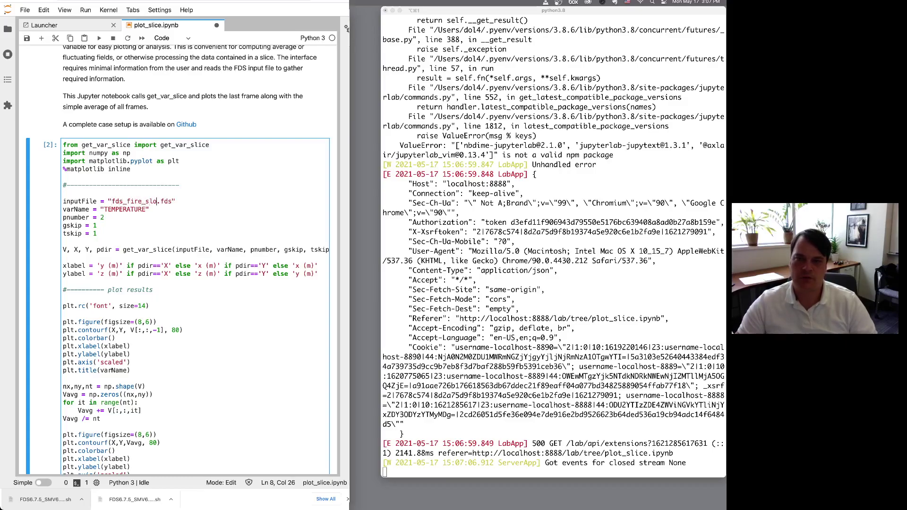
{"action": "key", "text": "Left"}
- List the fds_fire_slope folder's files in a new terminal tab to check the input file's name
{"action": "left_click", "coordinate": [464, 251]}
{"action": "key", "text": "super+t"}
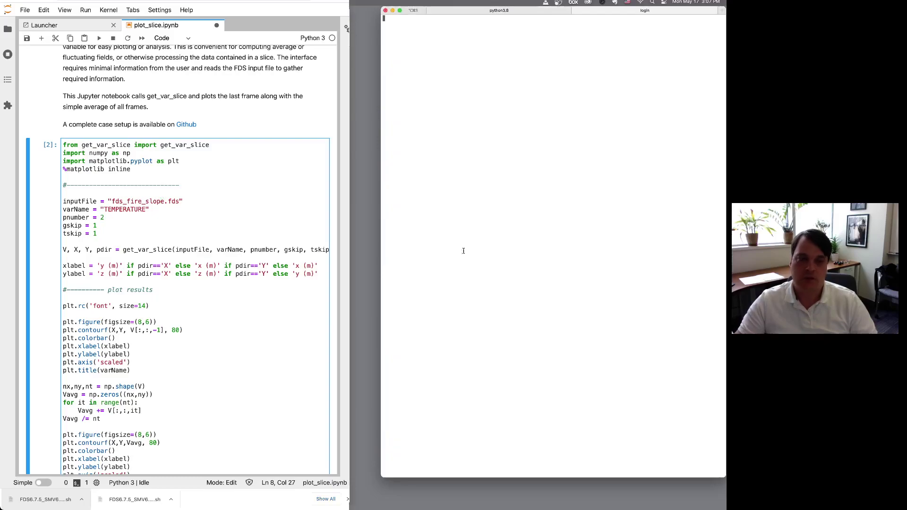
{"action": "type", "text": "ls"}
{"action": "key", "text": "Return"}
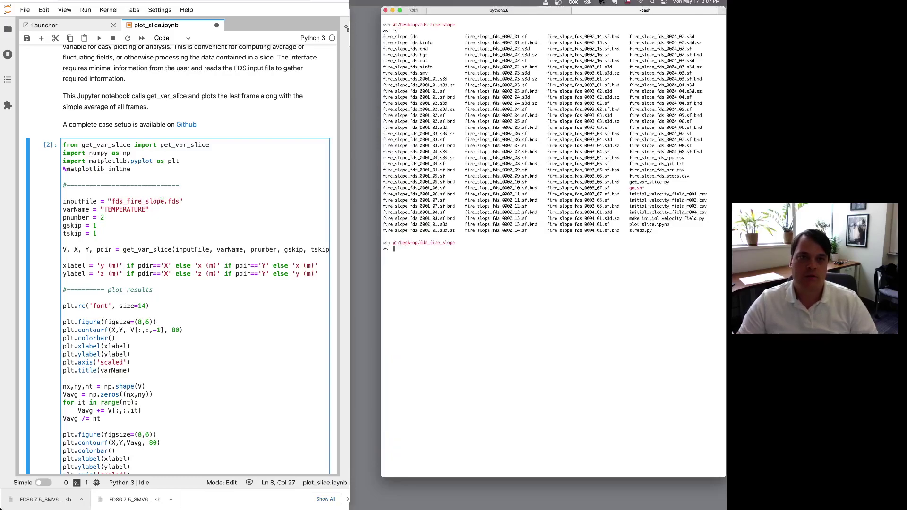
- Correct the inputFile value in the notebook's code cell to "fire_slope.fds"
{"action": "key", "text": "super+Tab"}
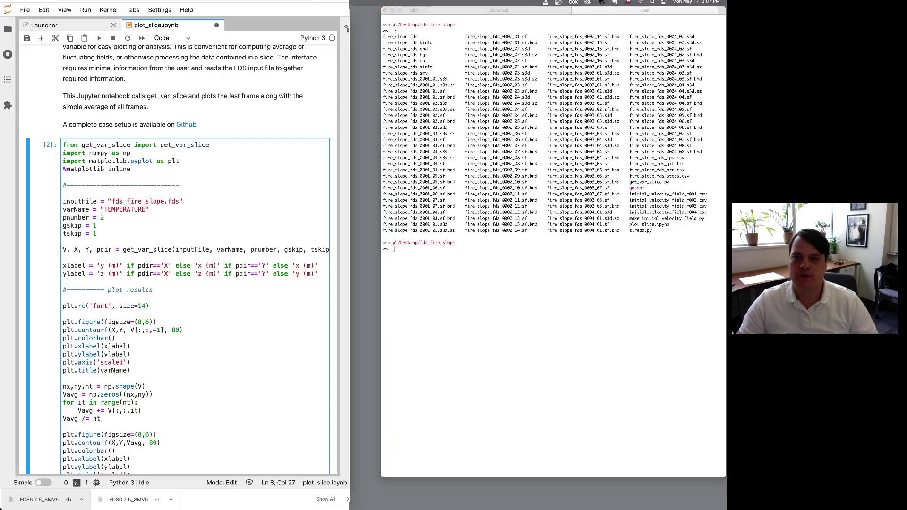
{"action": "key", "text": "Left"}
{"action": "key", "text": "Left"}
{"action": "key", "text": "Left"}
{"action": "key", "text": "Left"}
{"action": "key", "text": "Left"}
{"action": "key", "text": "Left"}
{"action": "key", "text": "Left"}
{"action": "key", "text": "Left"}
{"action": "key", "text": "Left"}
{"action": "key", "text": "Left"}
{"action": "key", "text": "Left"}
{"action": "key", "text": "Left"}
{"action": "key", "text": "Left"}
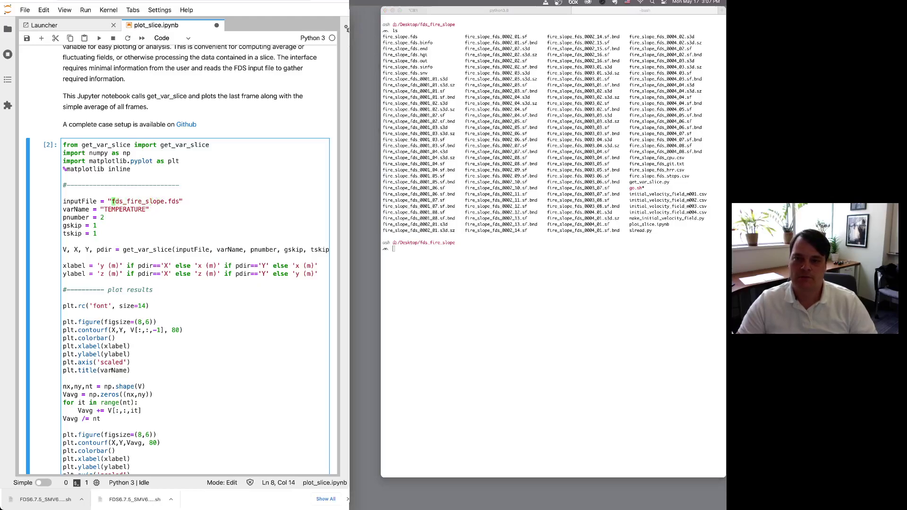
{"action": "type", "text": "cwfire"}
{"action": "type", "text": "_slope_fds"}
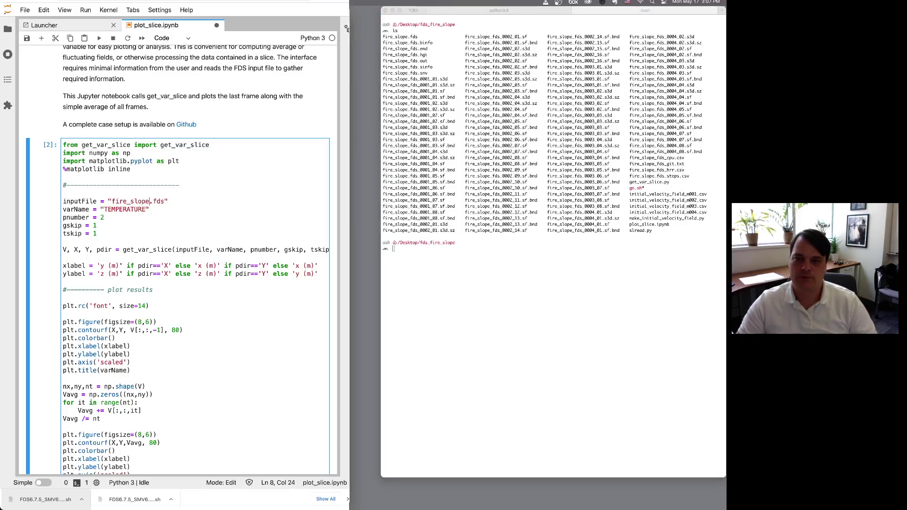
{"action": "key", "text": "Left"}
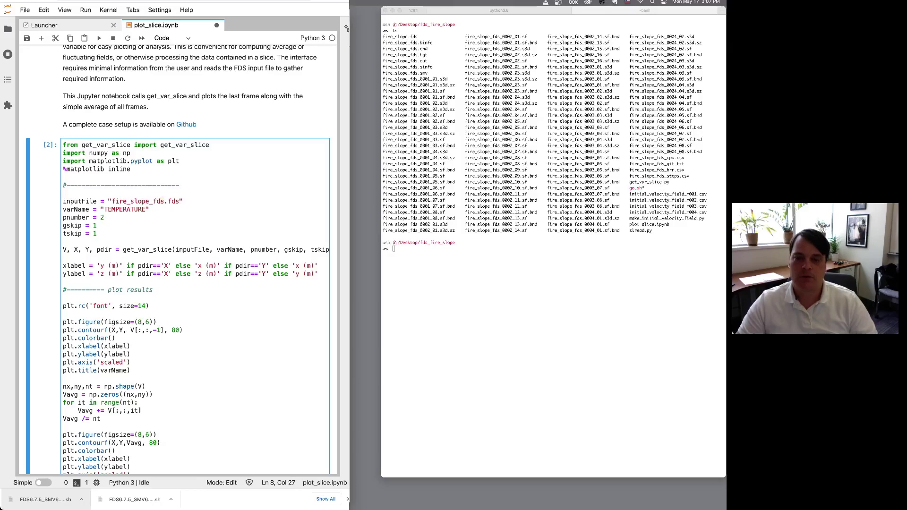
{"action": "key", "text": "Left"}
{"action": "key", "text": "Left"}
{"action": "key", "text": "Left"}
{"action": "key", "text": "Delete"}
{"action": "key", "text": "Delete"}
{"action": "key", "text": "Delete"}
{"action": "key", "text": "Delete"}
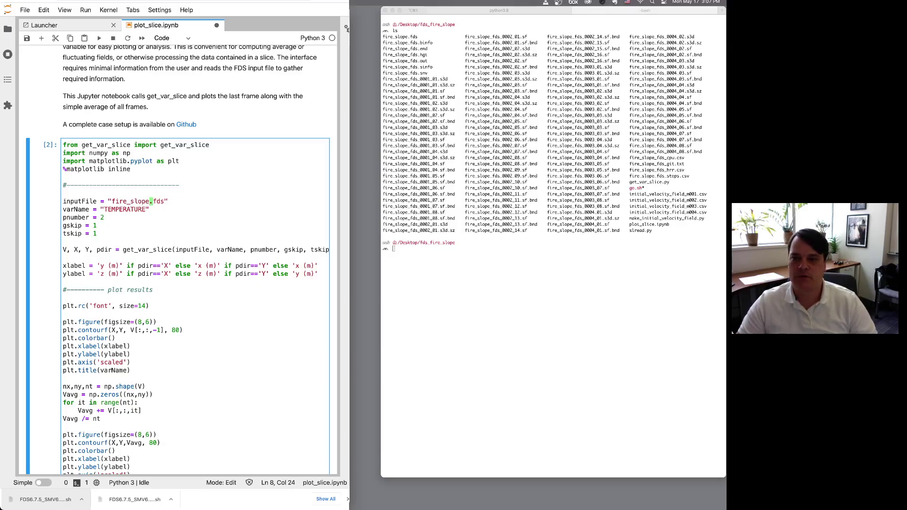
{"action": "key", "text": "Down"}
- Open fire_slope.fds in vim in another terminal tab and enlarge the text by three levels
{"action": "left_click", "coordinate": [552, 231]}
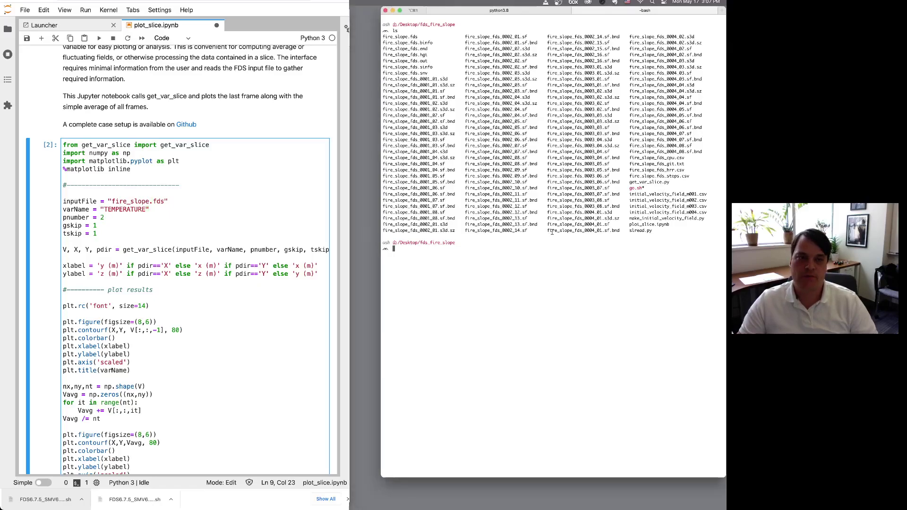
{"action": "key", "text": "super+Left"}
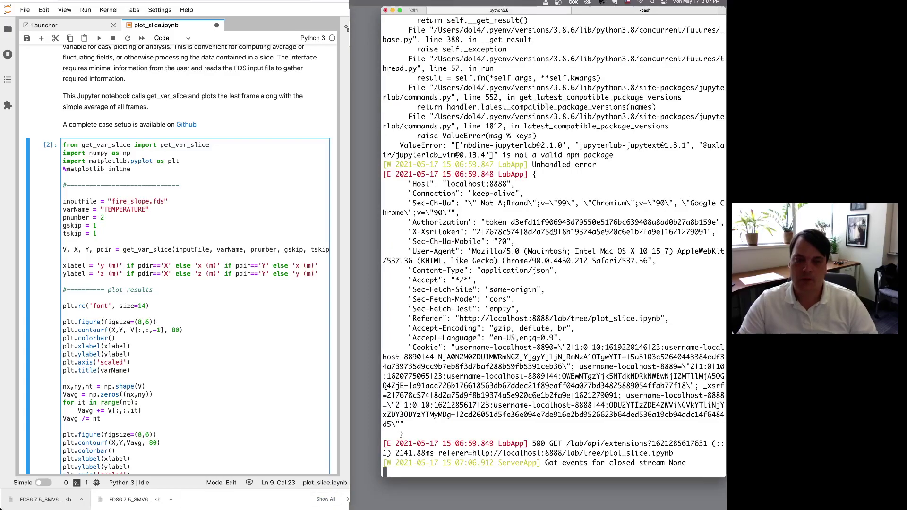
{"action": "key", "text": "super+t"}
{"action": "type", "text": "ls"}
{"action": "key", "text": "Return"}
{"action": "type", "text": "vim fi"}
{"action": "key", "text": "Tab"}
{"action": "type", "text": ".fds"}
{"action": "key", "text": "Return"}
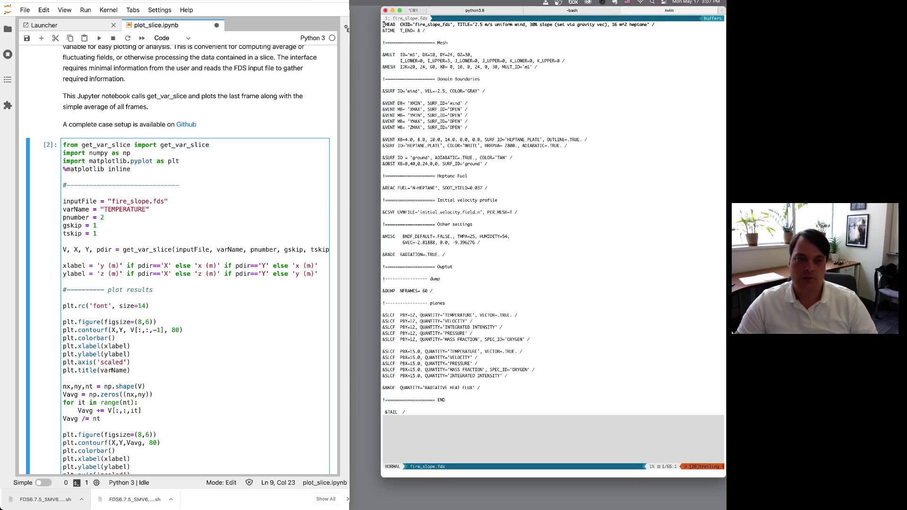
{"action": "key", "text": "super+plus"}
{"action": "key", "text": "super+plus"}
{"action": "key", "text": "super+plus"}
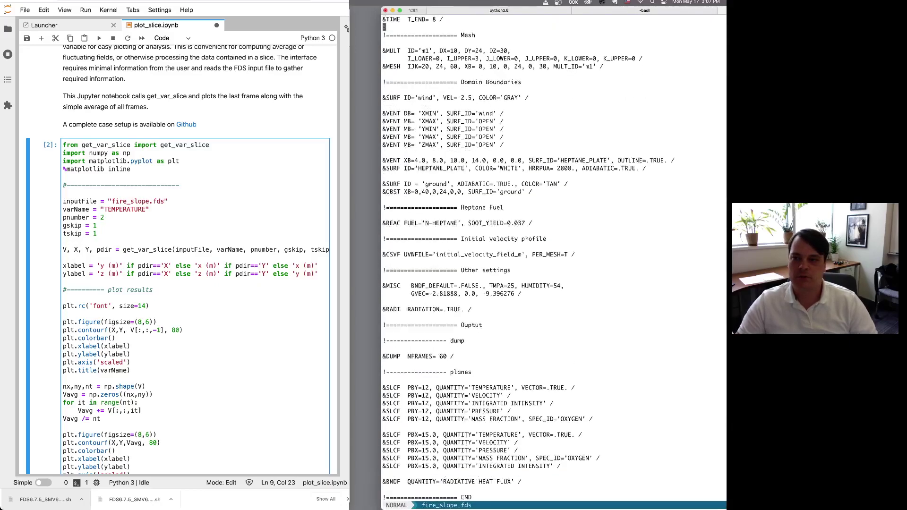
- Examine the SLCF lines in fire_slope.fds for the PBY=12 and PBX=15.0 planes and their output quantities
{"action": "key", "text": "j"}
{"action": "key", "text": "j"}
{"action": "key", "text": "j"}
{"action": "key", "text": "j"}
{"action": "key", "text": "j"}
{"action": "key", "text": "j"}
{"action": "key", "text": "j"}
{"action": "key", "text": "j"}
{"action": "key", "text": "j"}
{"action": "key", "text": "j"}
{"action": "key", "text": "j"}
{"action": "key", "text": "j"}
{"action": "key", "text": "j"}
{"action": "key", "text": "j"}
{"action": "key", "text": "j"}
{"action": "key", "text": "j"}
{"action": "key", "text": "j"}
{"action": "key", "text": "j"}
{"action": "key", "text": "j"}
{"action": "key", "text": "j"}
{"action": "key", "text": "j"}
{"action": "key", "text": "j"}
{"action": "key", "text": "j"}
{"action": "key", "text": "j"}
{"action": "key", "text": "j"}
{"action": "key", "text": "j"}
{"action": "key", "text": "j"}
{"action": "key", "text": "j"}
{"action": "key", "text": "j"}
{"action": "key", "text": "j"}
{"action": "key", "text": "j"}
{"action": "key", "text": "j"}
{"action": "key", "text": "j"}
{"action": "key", "text": "j"}
{"action": "key", "text": "j"}
{"action": "key", "text": "j"}
{"action": "key", "text": "j"}
{"action": "key", "text": "j"}
{"action": "key", "text": "j"}
{"action": "key", "text": "j"}
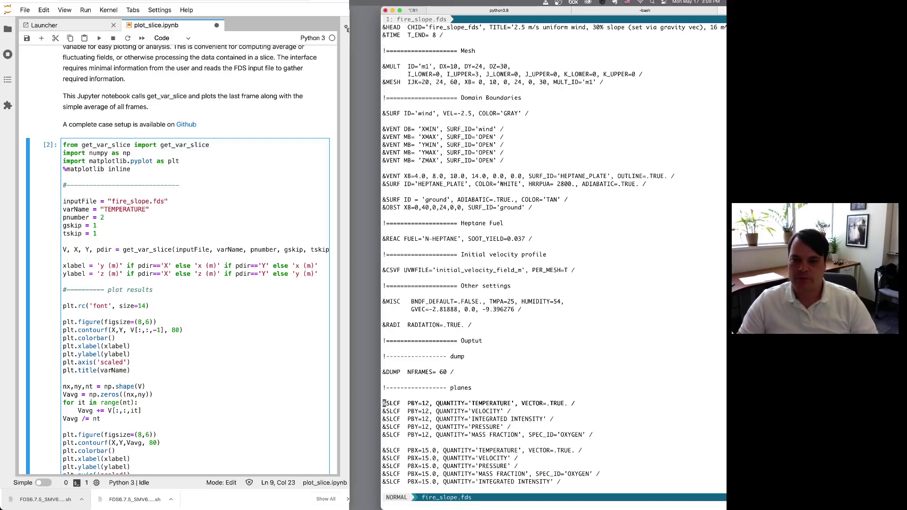
{"action": "left_click", "coordinate": [466, 382]}
{"action": "key", "text": "j"}
{"action": "key", "text": "j"}
{"action": "key", "text": "j"}
{"action": "key", "text": "j"}
{"action": "key", "text": "k"}
{"action": "key", "text": "shift+v"}
{"action": "key", "text": "j"}
{"action": "key", "text": "j"}
{"action": "key", "text": "j"}
{"action": "key", "text": "j"}
{"action": "key", "text": "y"}
{"action": "key", "text": "j"}
{"action": "key", "text": "j"}
{"action": "key", "text": "j"}
{"action": "key", "text": "j"}
{"action": "key", "text": "j"}
{"action": "key", "text": "j"}
{"action": "key", "text": "shift+v"}
{"action": "key", "text": "j"}
{"action": "key", "text": "j"}
{"action": "key", "text": "j"}
{"action": "key", "text": "j"}
{"action": "key", "text": "j"}
{"action": "key", "text": "j"}
{"action": "key", "text": "k"}
{"action": "key", "text": "k"}
{"action": "key", "text": "k"}
{"action": "key", "text": "k"}
{"action": "key", "text": "k"}
{"action": "key", "text": "k"}
{"action": "key", "text": "k"}
{"action": "key", "text": "Escape"}
- Return to the notebook and set pnumber to 1 in the code cell
{"action": "key", "text": "super+Tab"}
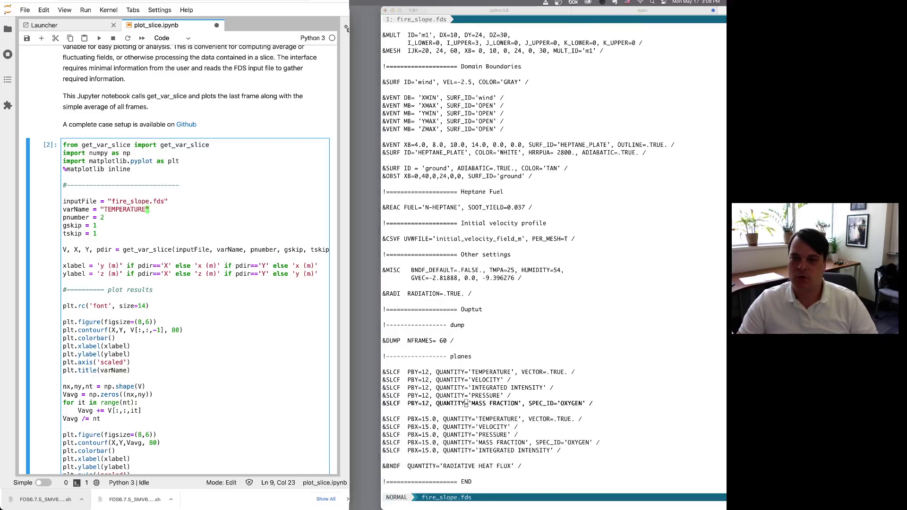
{"action": "key", "text": "j"}
{"action": "key", "text": "j"}
{"action": "key", "text": "k"}
{"action": "key", "text": "l"}
{"action": "key", "text": "Right"}
{"action": "key", "text": "Up"}
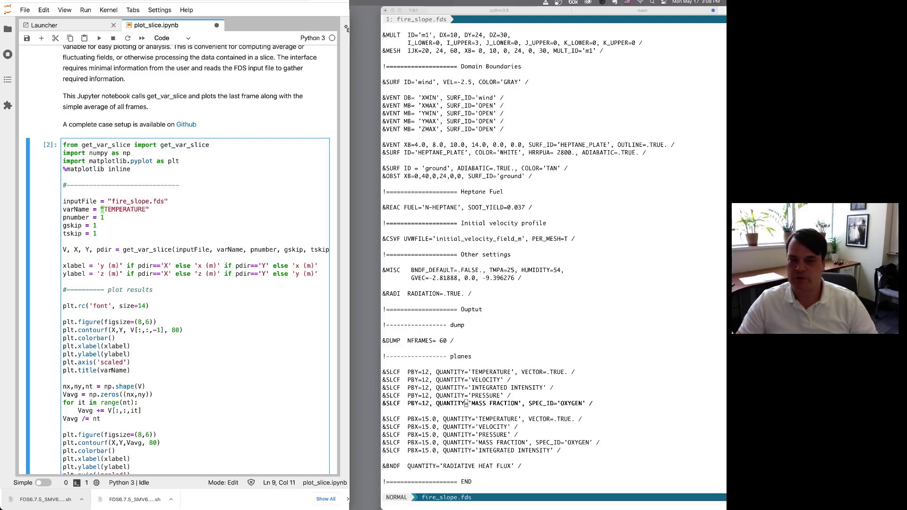
- Review the gskip and tskip parameters and the plotting code in the rest of the cell
{"action": "key", "text": "Down"}
{"action": "key", "text": "Down"}
{"action": "key", "text": "Down"}
{"action": "key", "text": "Down"}
{"action": "key", "text": "Up"}
{"action": "key", "text": "Up"}
{"action": "key", "text": "Right"}
{"action": "key", "text": "Right"}
{"action": "key", "text": "Right"}
{"action": "key", "text": "Right"}
{"action": "key", "text": "Right"}
{"action": "key", "text": "Right"}
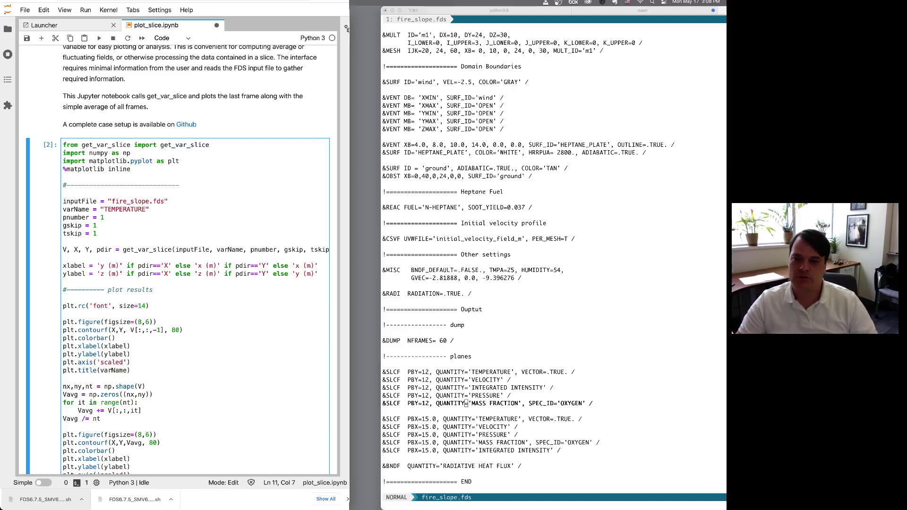
{"action": "key", "text": "Down"}
{"action": "key", "text": "Right"}
{"action": "key", "text": "Right"}
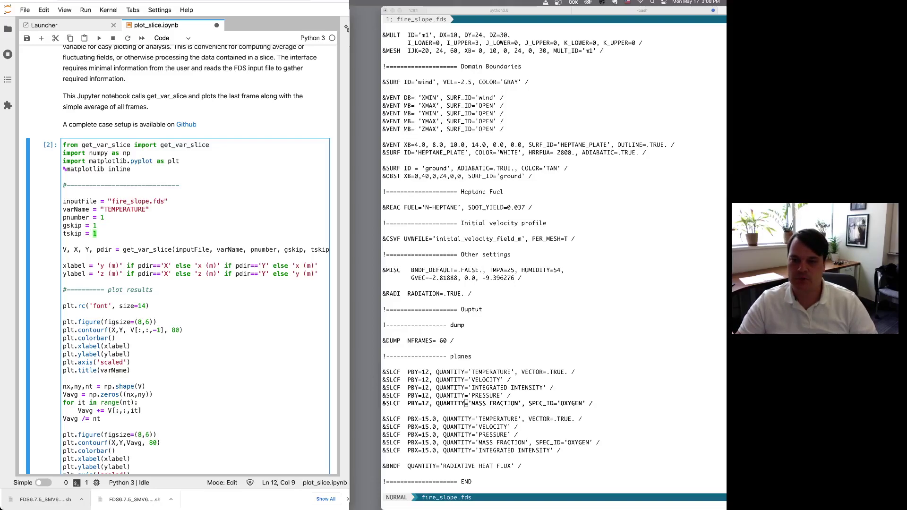
{"action": "key", "text": "Down"}
{"action": "key", "text": "Down"}
{"action": "key", "text": "Down"}
{"action": "key", "text": "Down"}
{"action": "key", "text": "Down"}
{"action": "key", "text": "Down"}
{"action": "key", "text": "Down"}
{"action": "key", "text": "Down"}
{"action": "key", "text": "Down"}
{"action": "key", "text": "Down"}
{"action": "key", "text": "Down"}
{"action": "key", "text": "Down"}
{"action": "key", "text": "Down"}
{"action": "key", "text": "Down"}
{"action": "key", "text": "Down"}
{"action": "key", "text": "Down"}
{"action": "key", "text": "Down"}
{"action": "key", "text": "Down"}
{"action": "key", "text": "Down"}
{"action": "key", "text": "Down"}
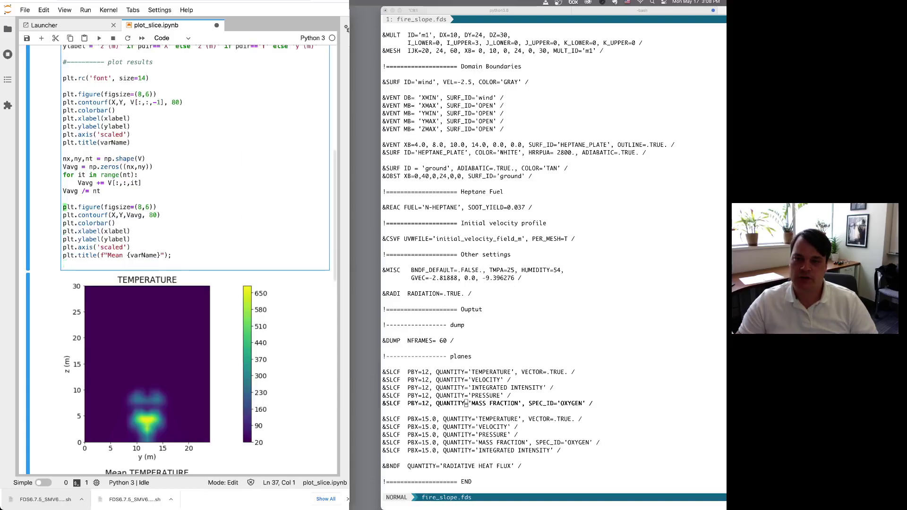
- Run the code cell and view the last-frame and mean temperature contour plots
{"action": "key", "text": "shift+Return"}
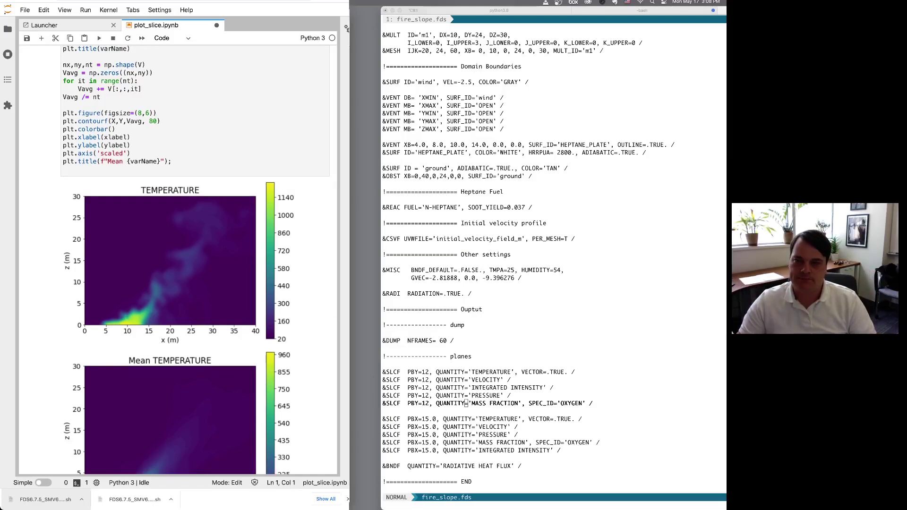
{"action": "scroll", "coordinate": [198, 260], "scroll_direction": "up", "scroll_amount": 5}
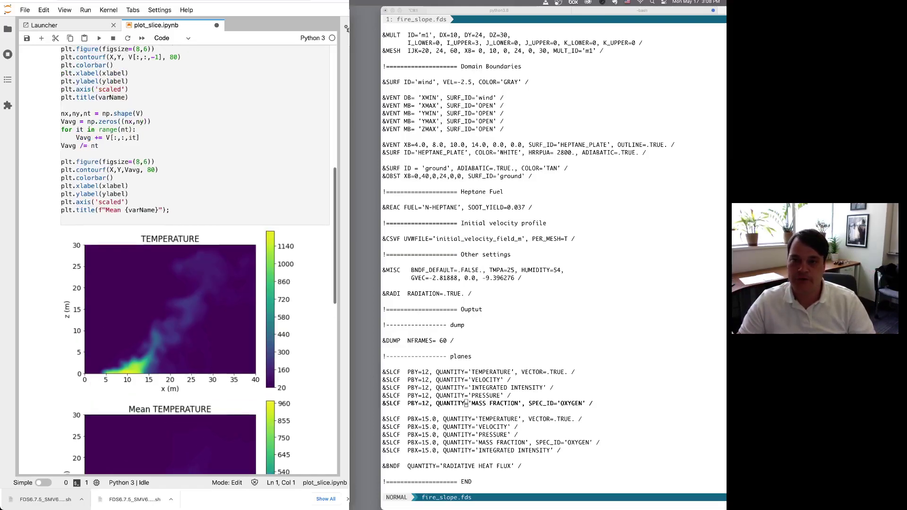
{"action": "scroll", "coordinate": [198, 260], "scroll_direction": "down", "scroll_amount": 2}
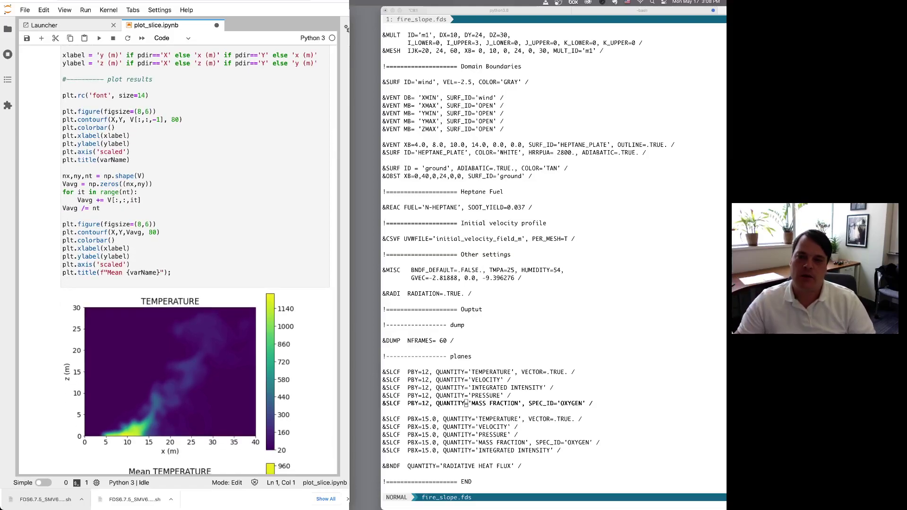
{"action": "scroll", "coordinate": [199, 260], "scroll_direction": "down", "scroll_amount": 5}
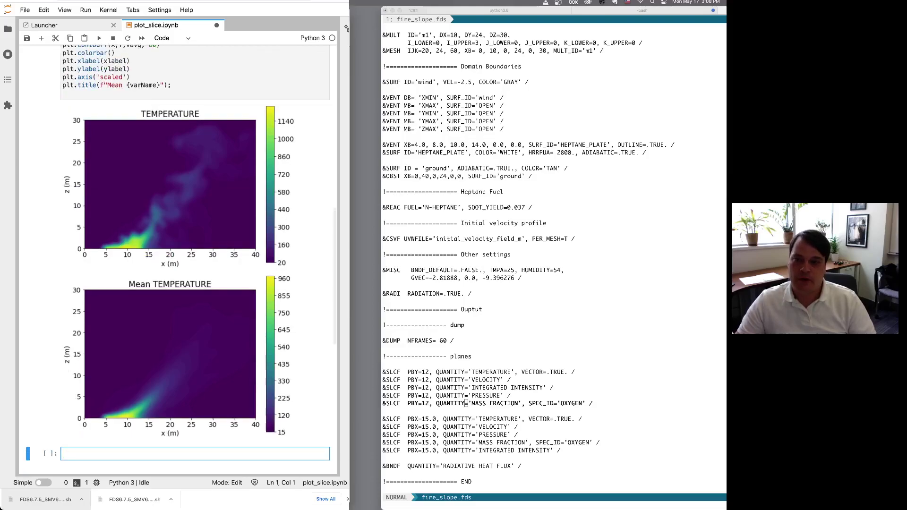
{"action": "scroll", "coordinate": [199, 260], "scroll_direction": "up", "scroll_amount": 4}
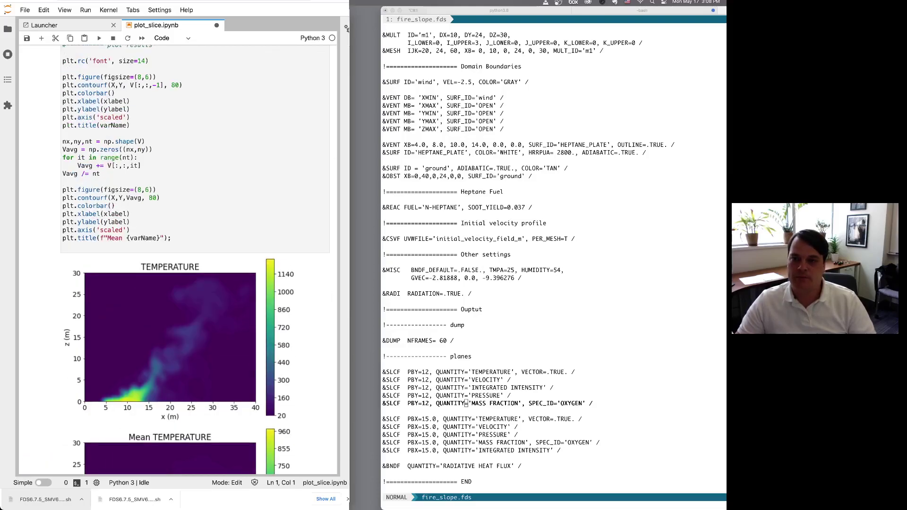
- Place the cursor in the averaging loop and save the notebook
{"action": "left_click", "coordinate": [102, 165]}
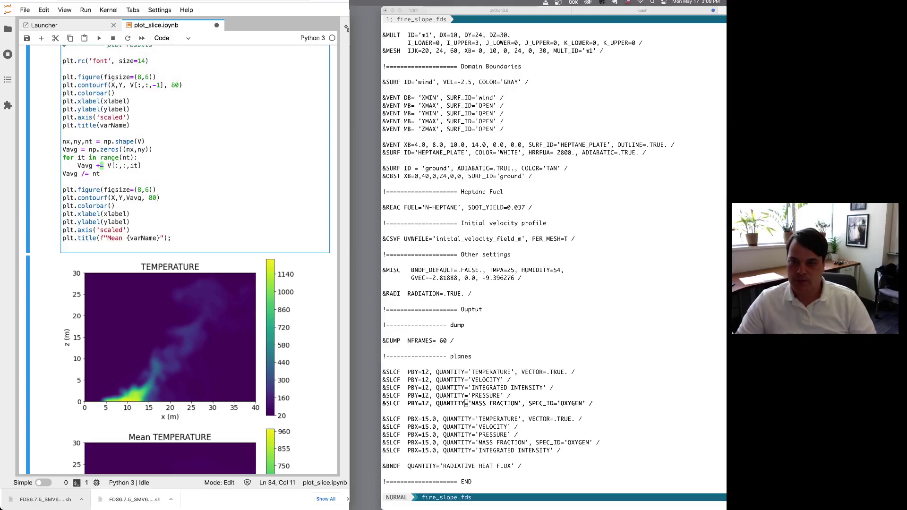
{"action": "scroll", "coordinate": [199, 260], "scroll_direction": "up", "scroll_amount": 3}
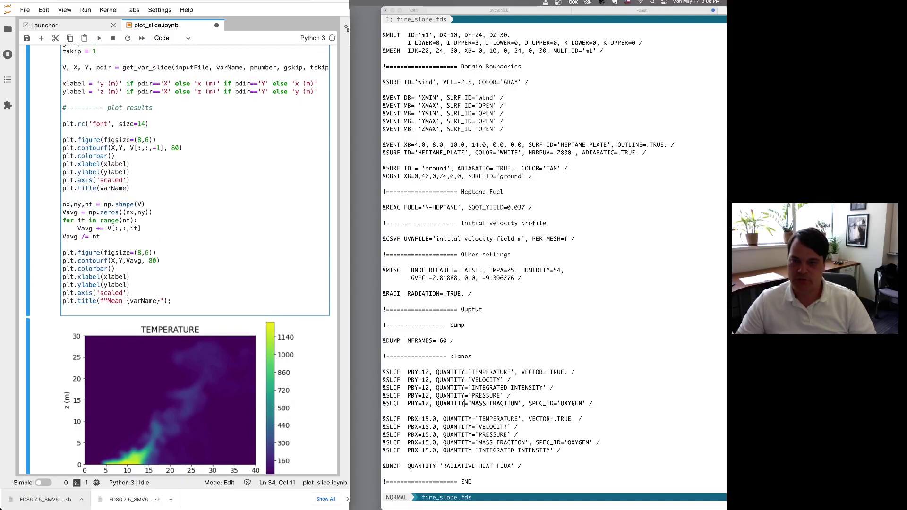
{"action": "key", "text": "super+s"}
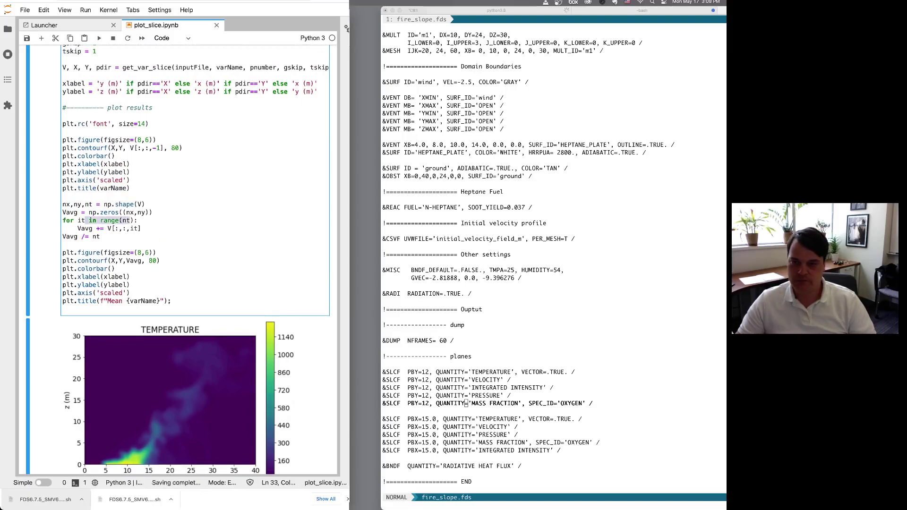
- Examine the loop that averages the slice frames into Vavg, the temperature plots and the notebook's introduction
{"action": "left_click_drag", "start_coordinate": [90, 228], "coordinate": [126, 228]}
{"action": "key", "text": "Down"}
{"action": "key", "text": "shift+End"}
{"action": "key", "text": "shift+Return"}
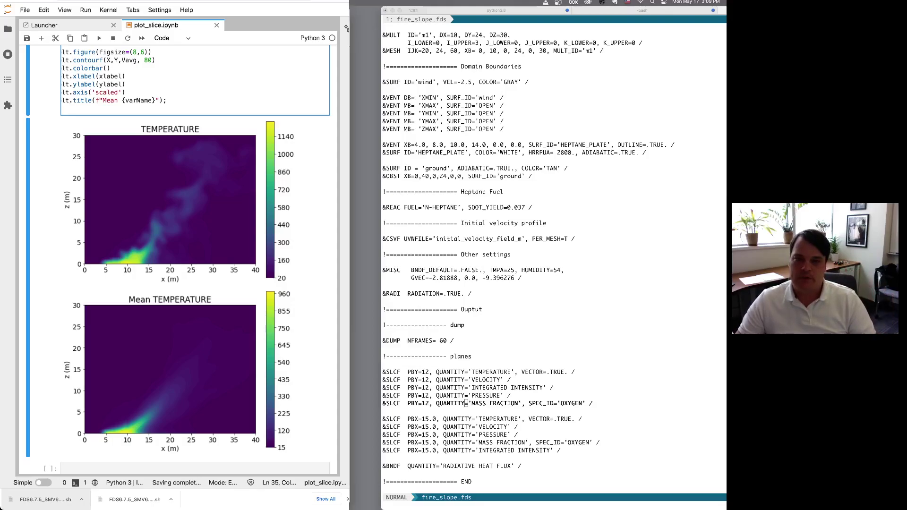
{"action": "scroll", "coordinate": [178, 260], "scroll_direction": "up", "scroll_amount": 10}
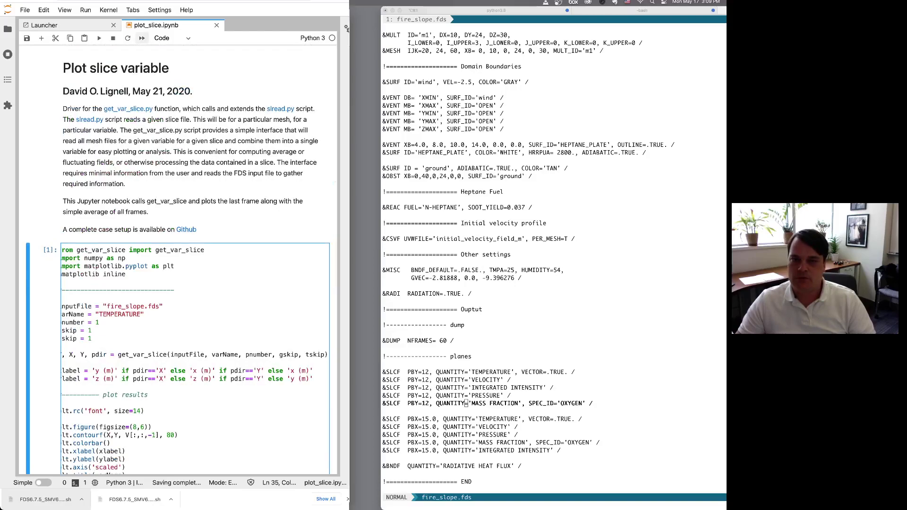